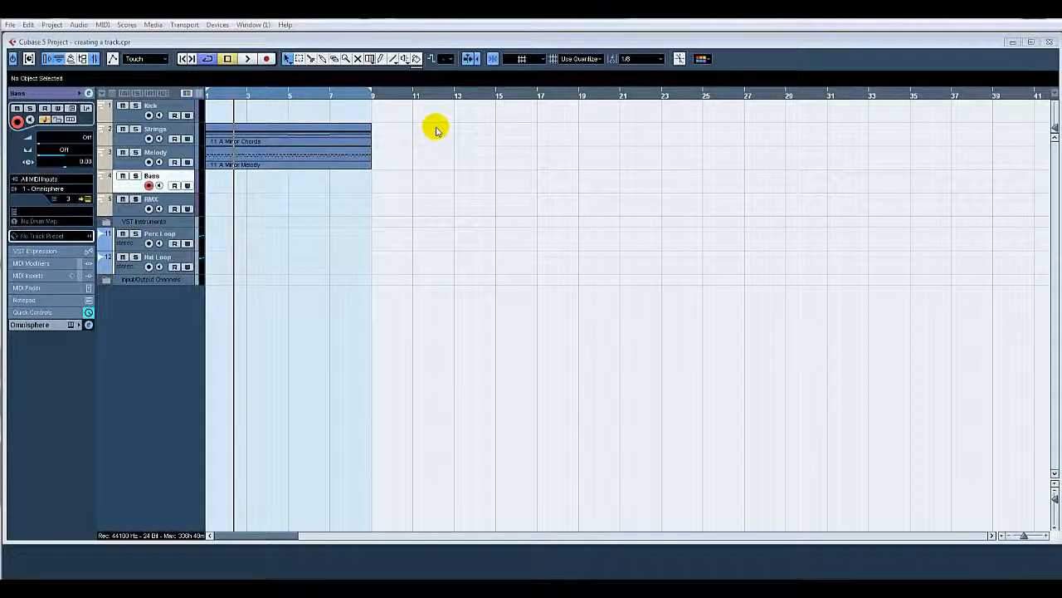
Show the transport controls and play the A Minor Chords alone with the A Minor Melody part moved to bar 15
key("F2")
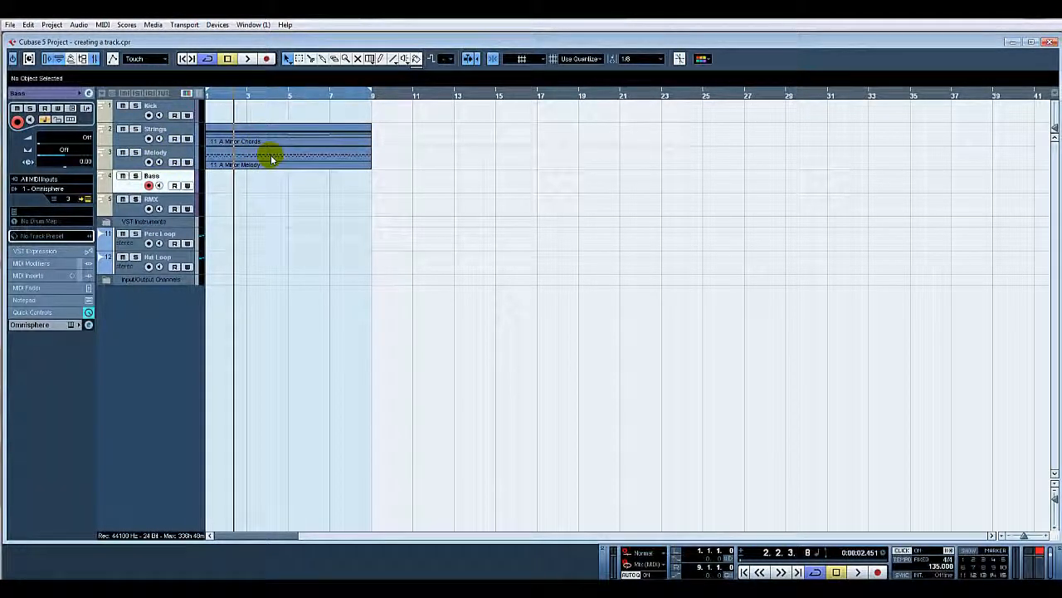
left_click_drag(272, 159, 573, 161)
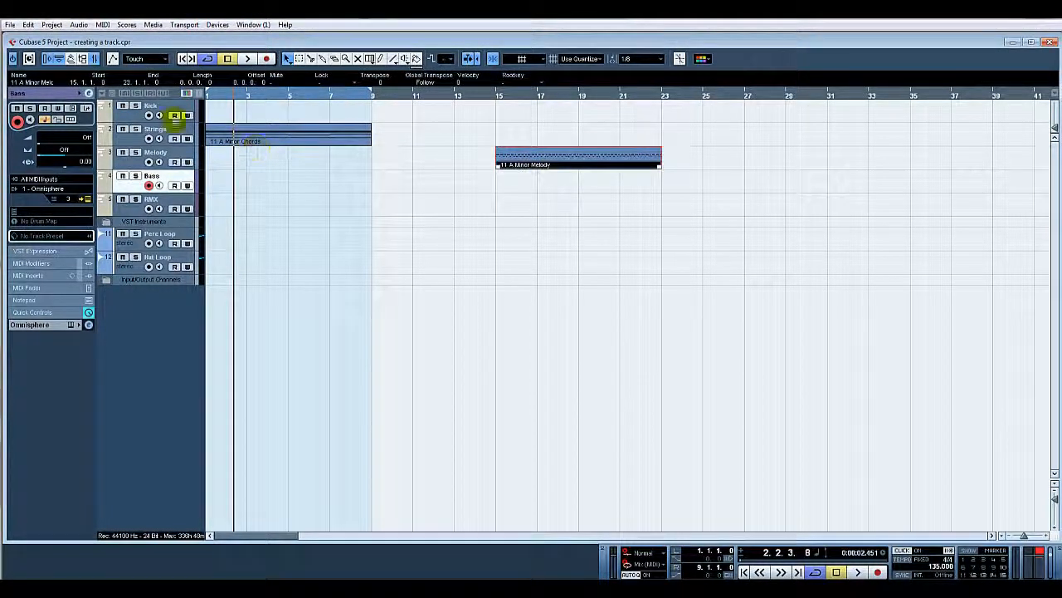
key("space")
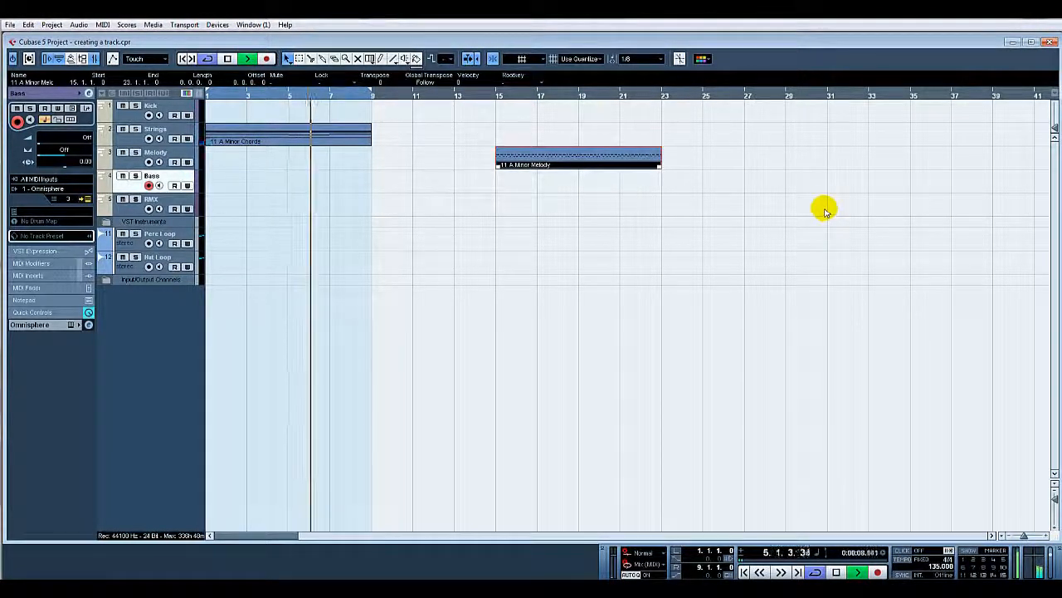
key("space")
Return the A Minor Melody part to bar 1 and play it together with the chords
left_click_drag(638, 162, 349, 157)
key("space")
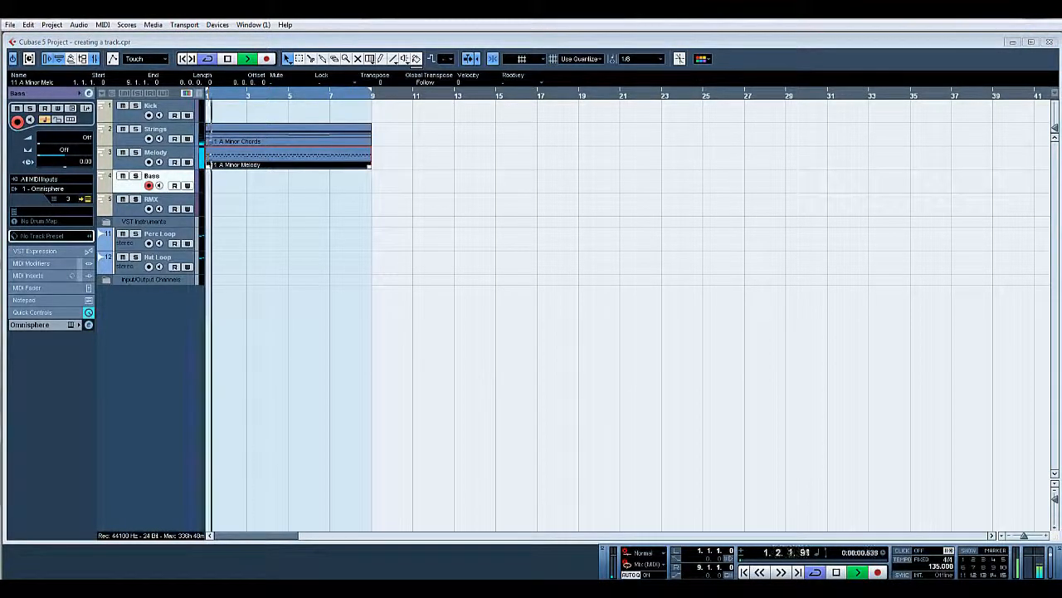
key("space")
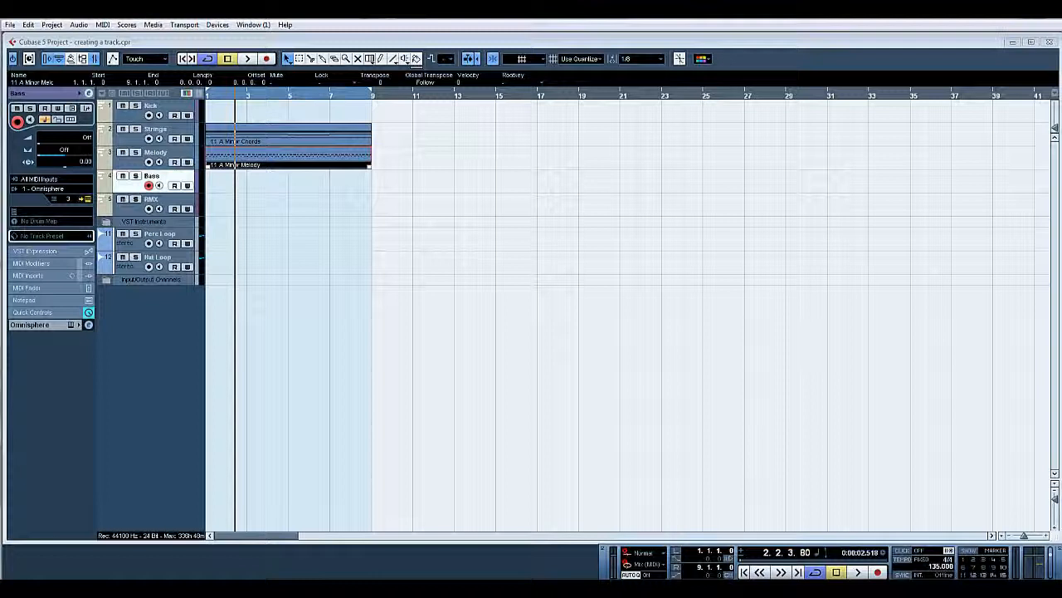
Place the BazzISM2 window beside the arrangement and add one MIDI track named Kick directly below the existing Kick track
left_click_drag(975, 257, 792, 230)
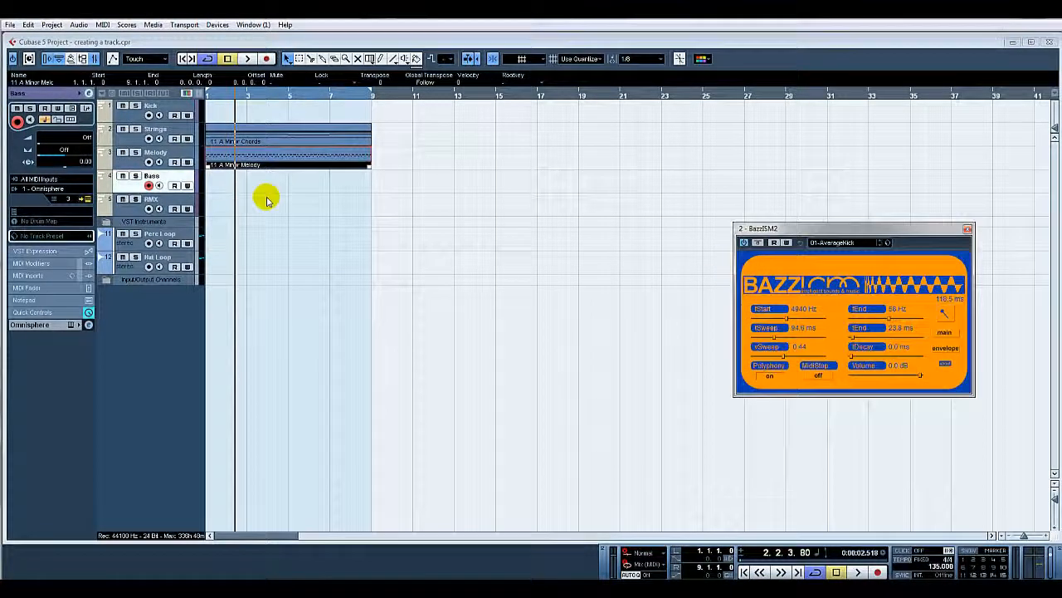
left_click(171, 106)
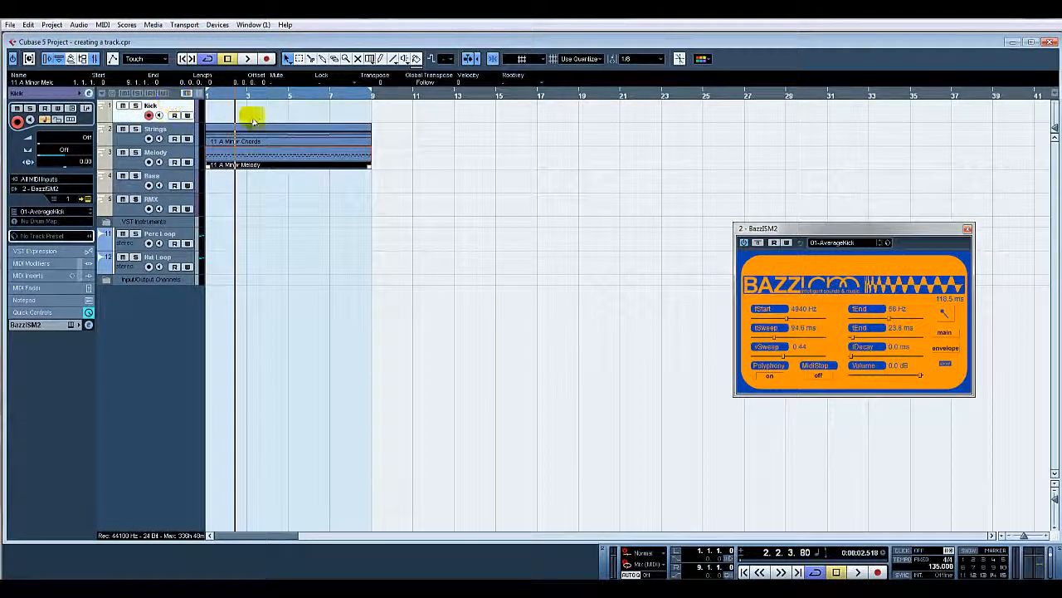
right_click(185, 356)
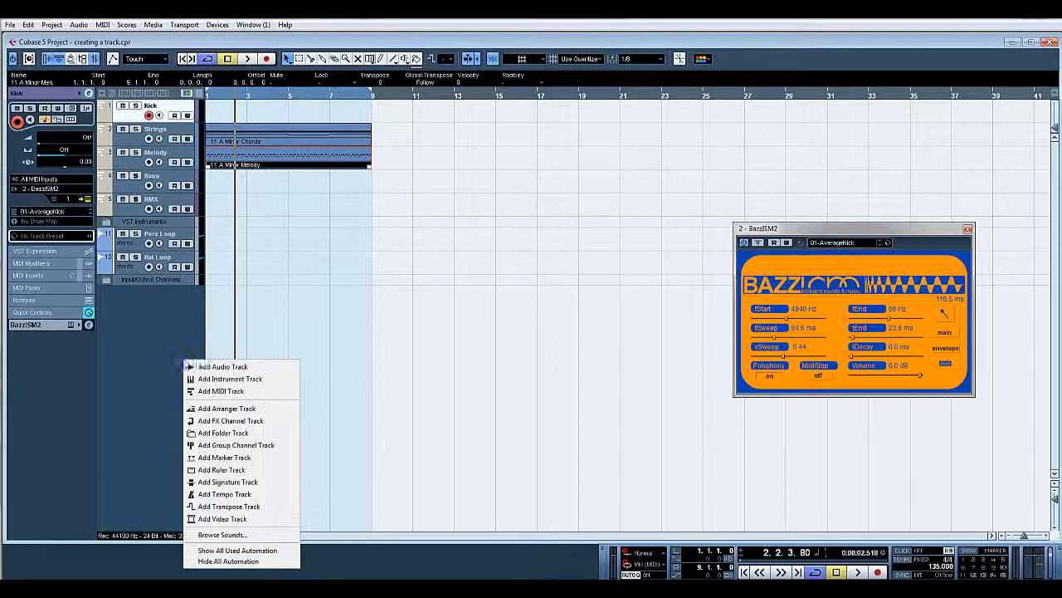
left_click(229, 389)
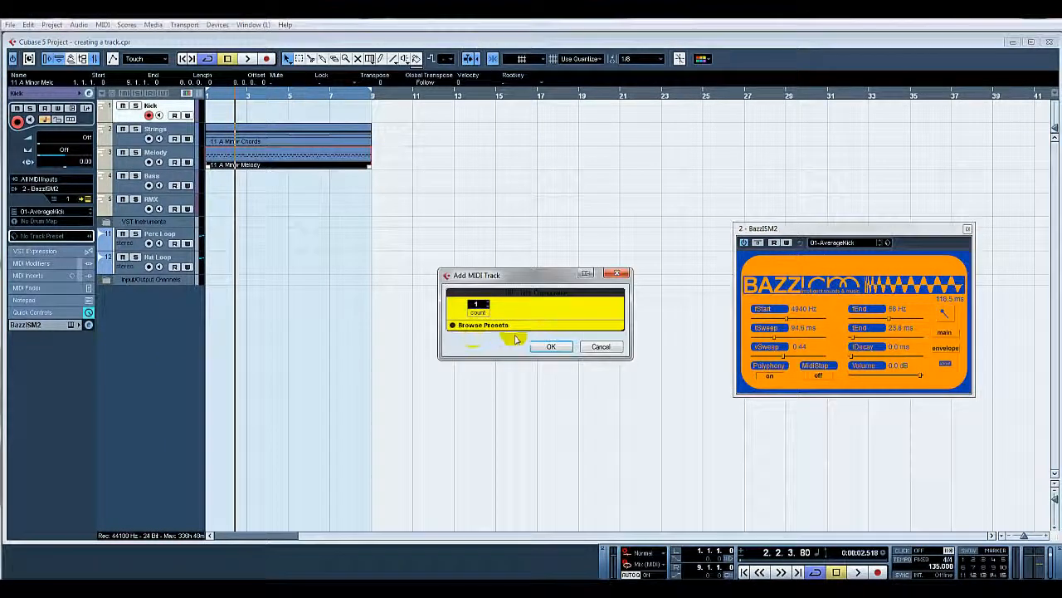
left_click(551, 346)
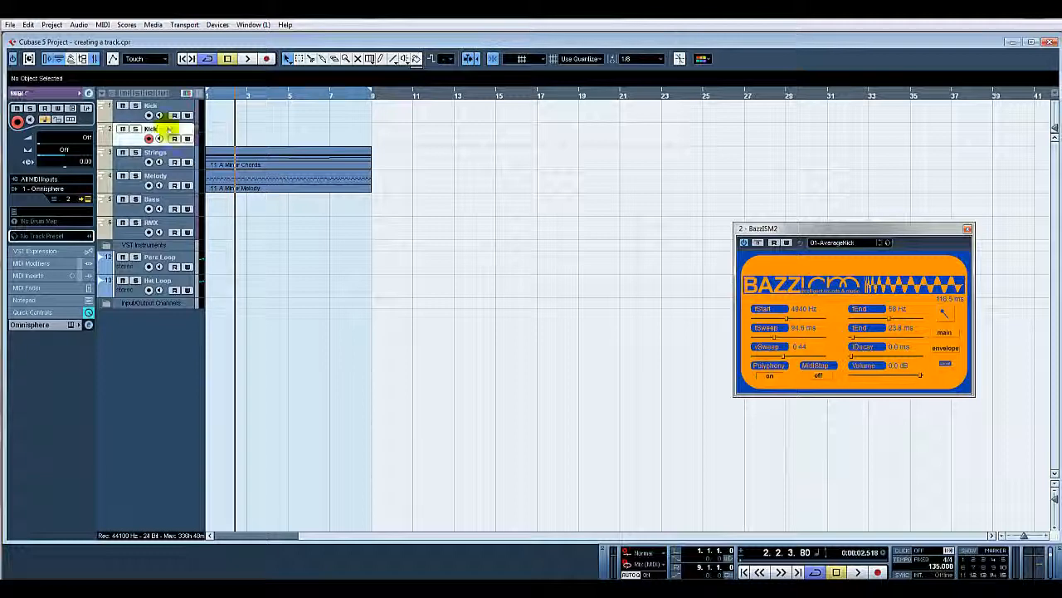
Route the new Kick track's output to BazzISM2 on MIDI channel 1
left_click(61, 189)
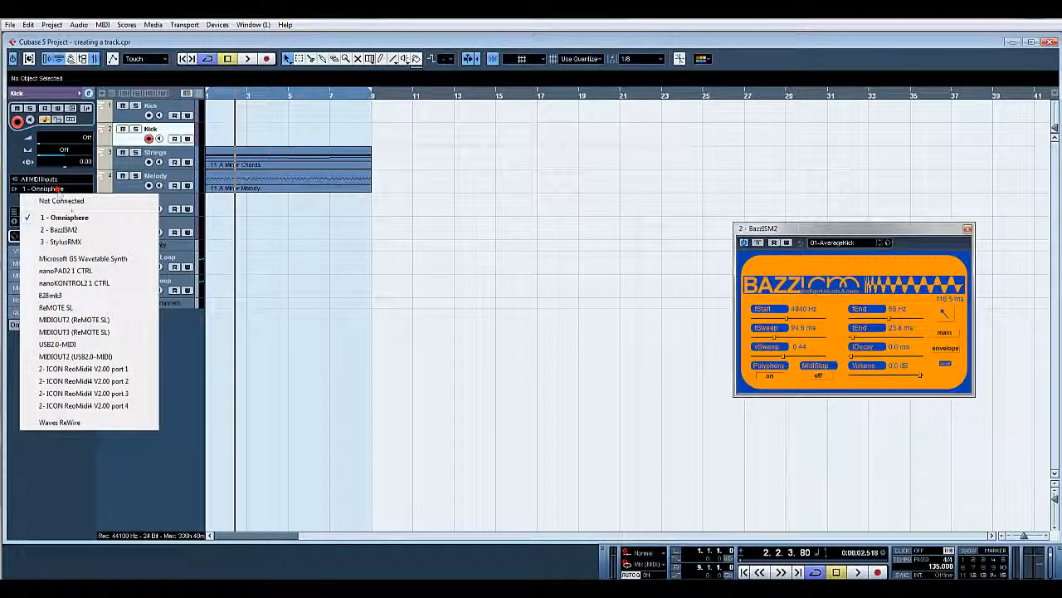
left_click(71, 229)
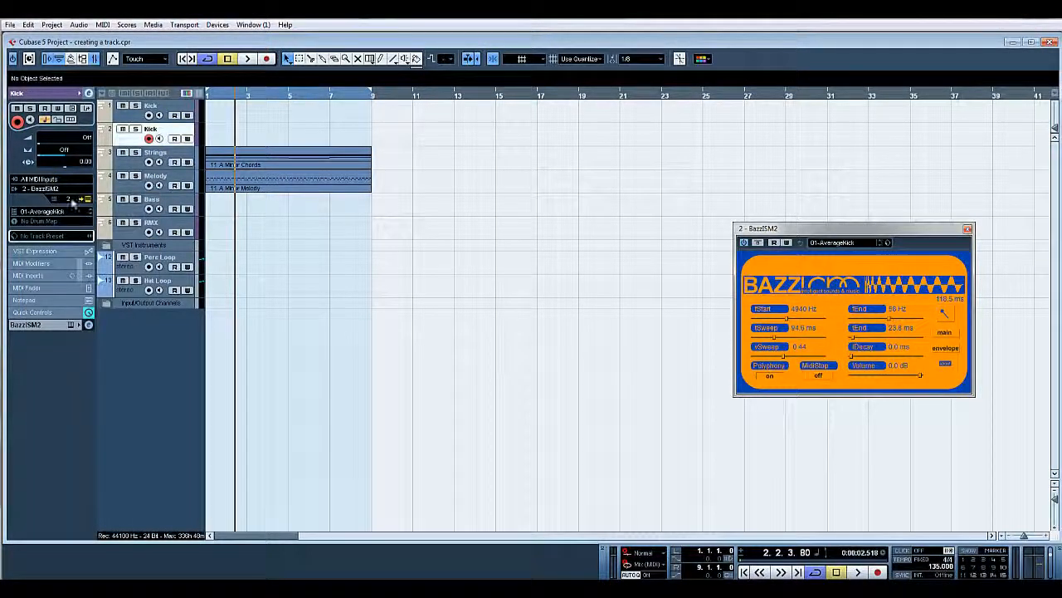
left_click(70, 200)
left_click(81, 225)
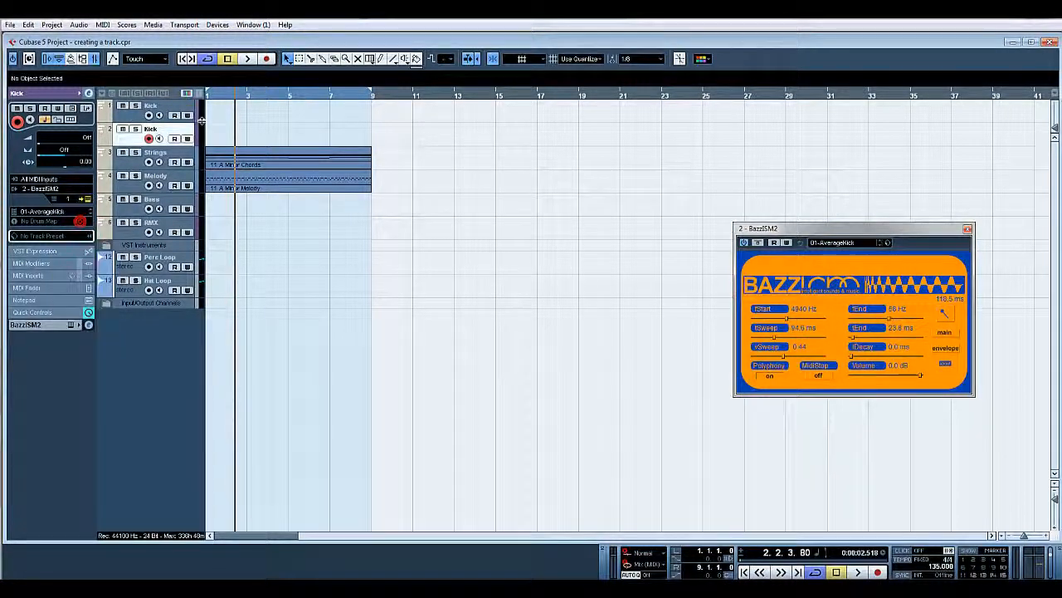
Remove the original Kick track at the top of the track list
left_click(166, 108)
right_click(189, 105)
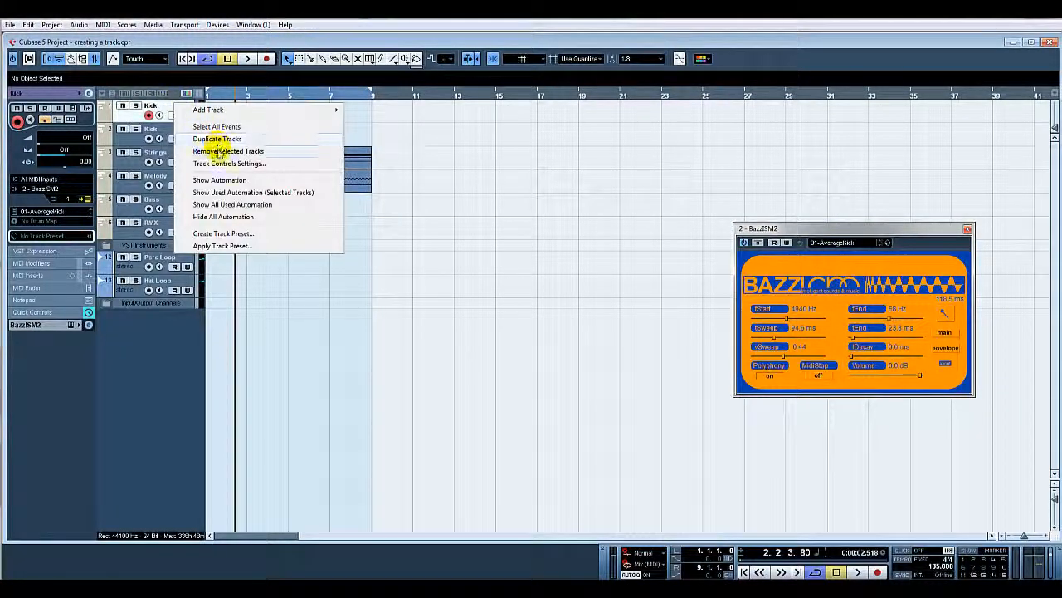
left_click(219, 152)
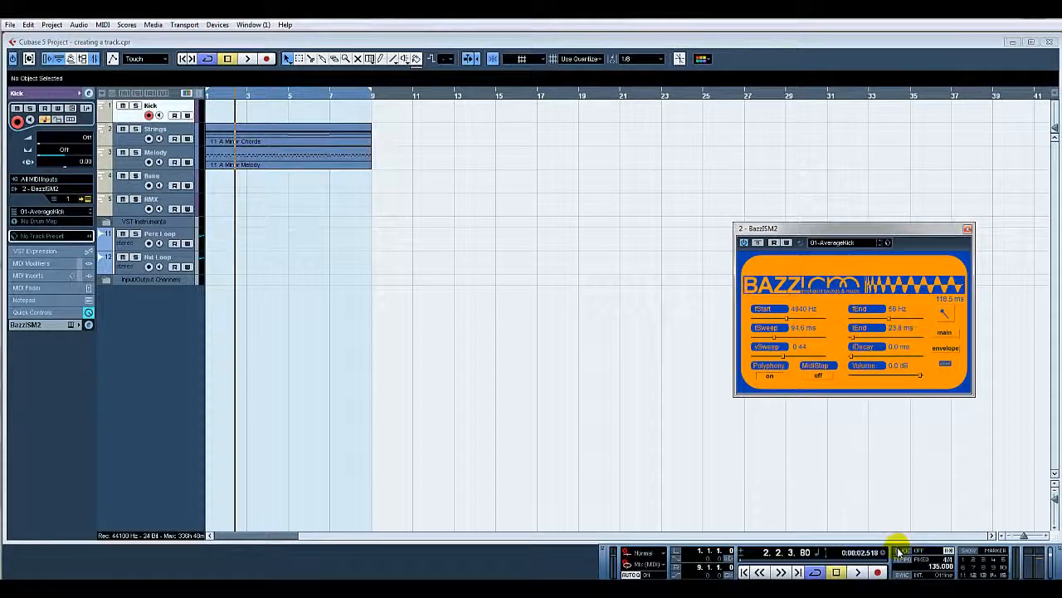
Record a kick part on the Kick track from bar 1 to bar 9 with the metronome on and quantize at 1/4
left_click(745, 572)
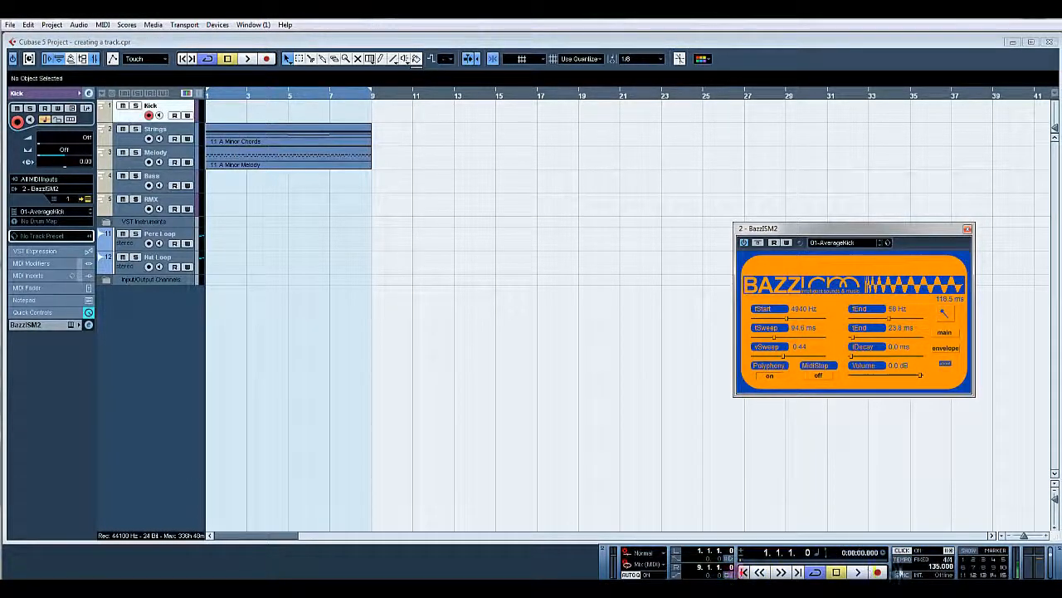
left_click(641, 61)
left_click(637, 47)
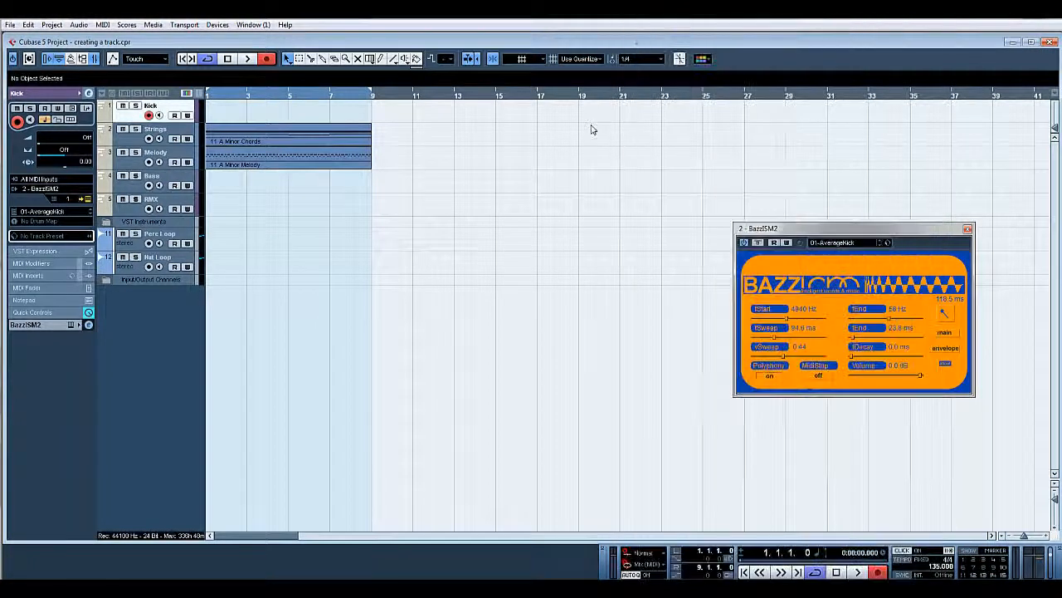
key("KP_Multiply")
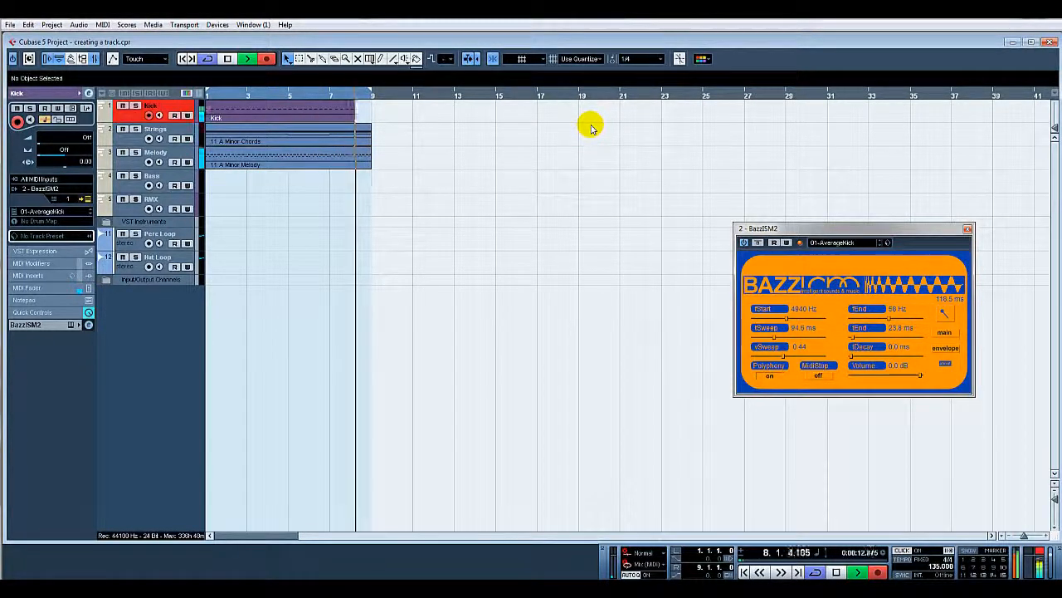
key("space")
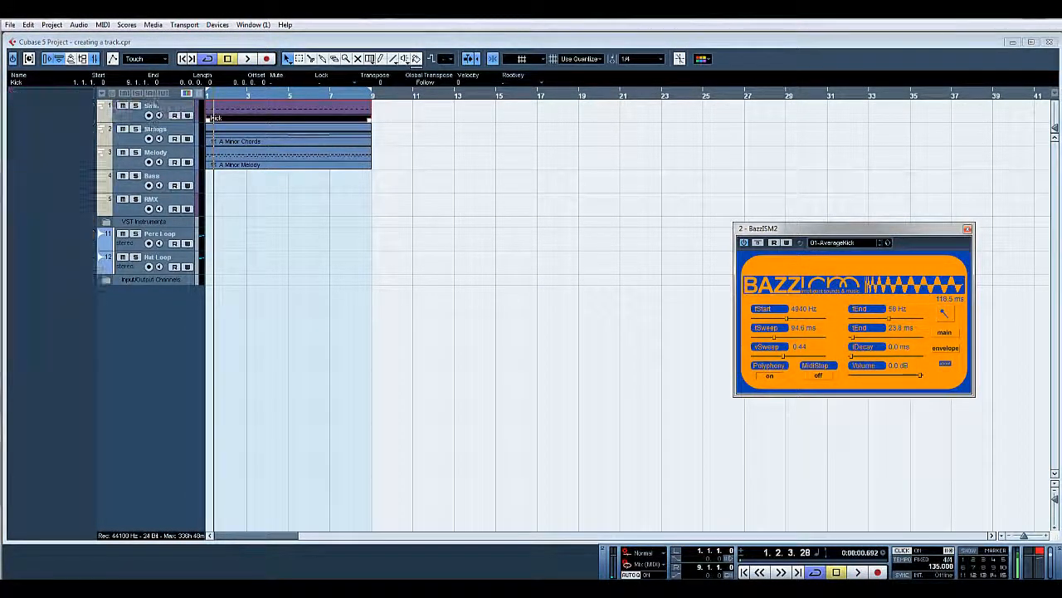
Insert L2 Stereo in insert slot 7 of Stereo Out, with the out ceiling at -0.2 and dither set to None
left_click_drag(1061, 239, 427, 190)
left_click(267, 395)
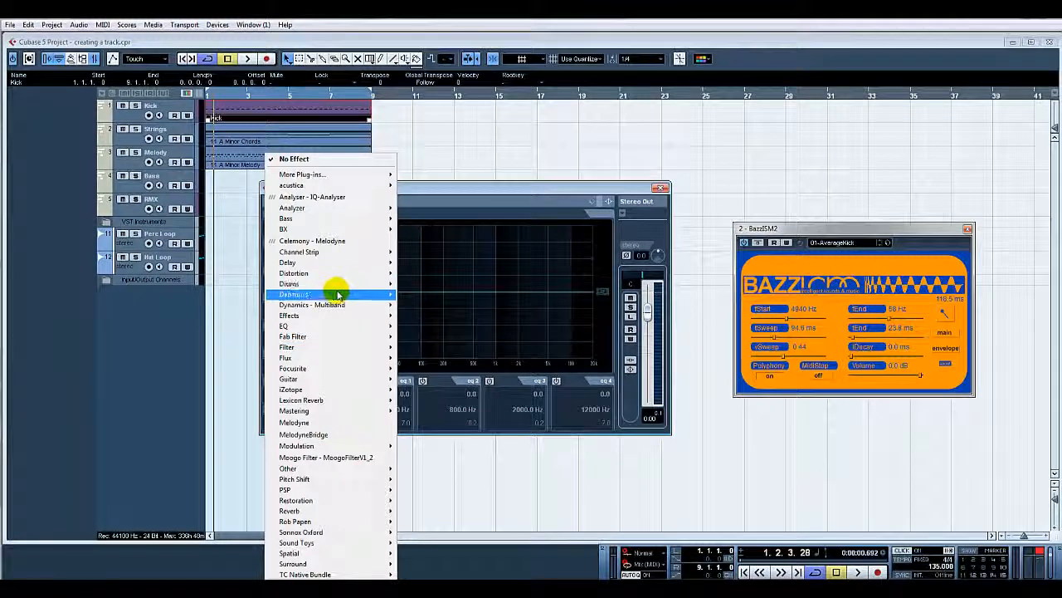
mouse_move(377, 294)
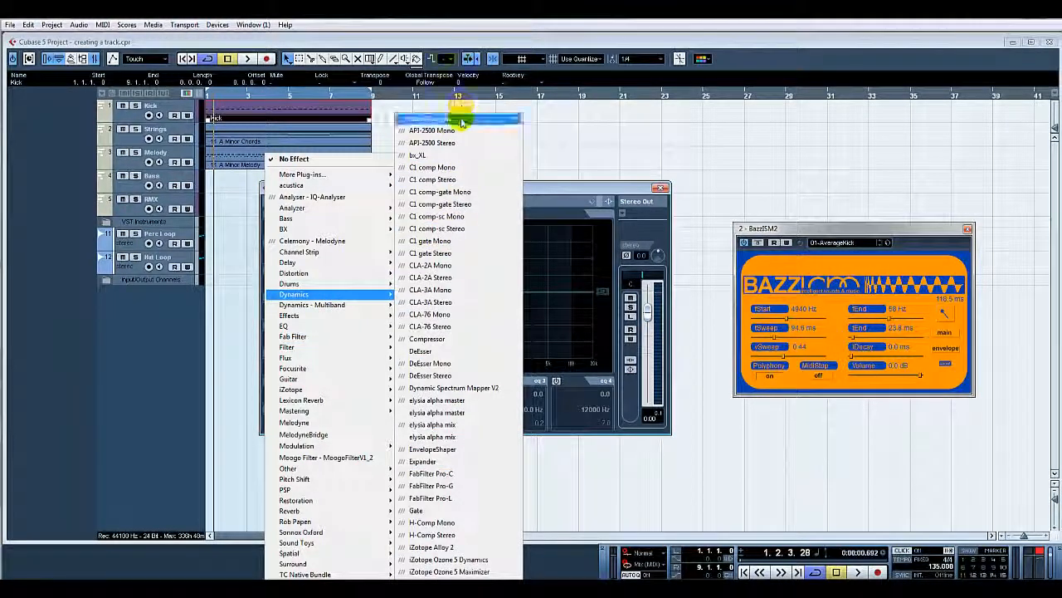
mouse_move(465, 119)
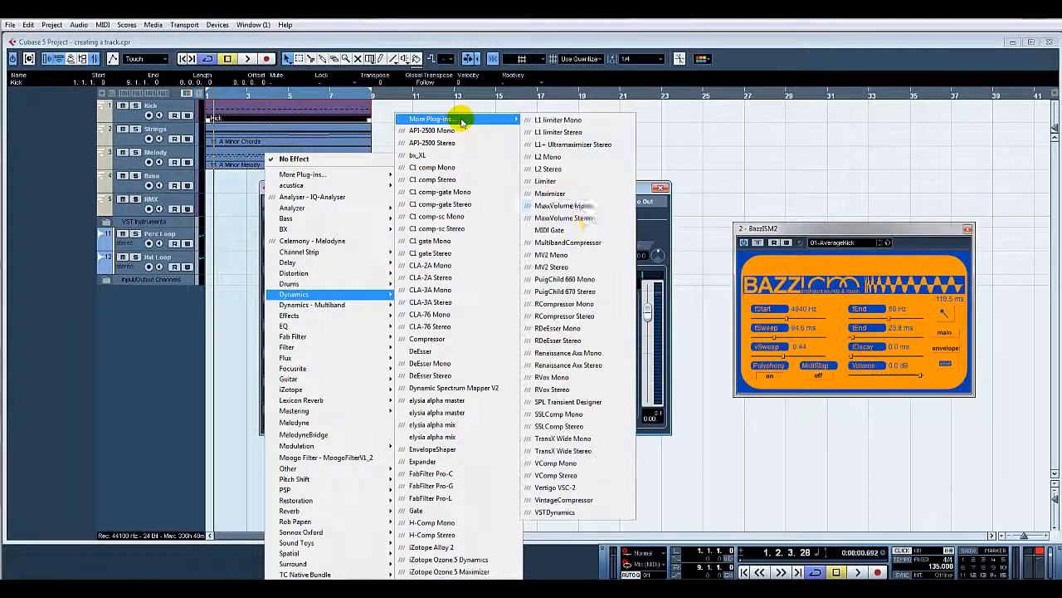
left_click(551, 168)
left_click_drag(498, 291, 503, 300)
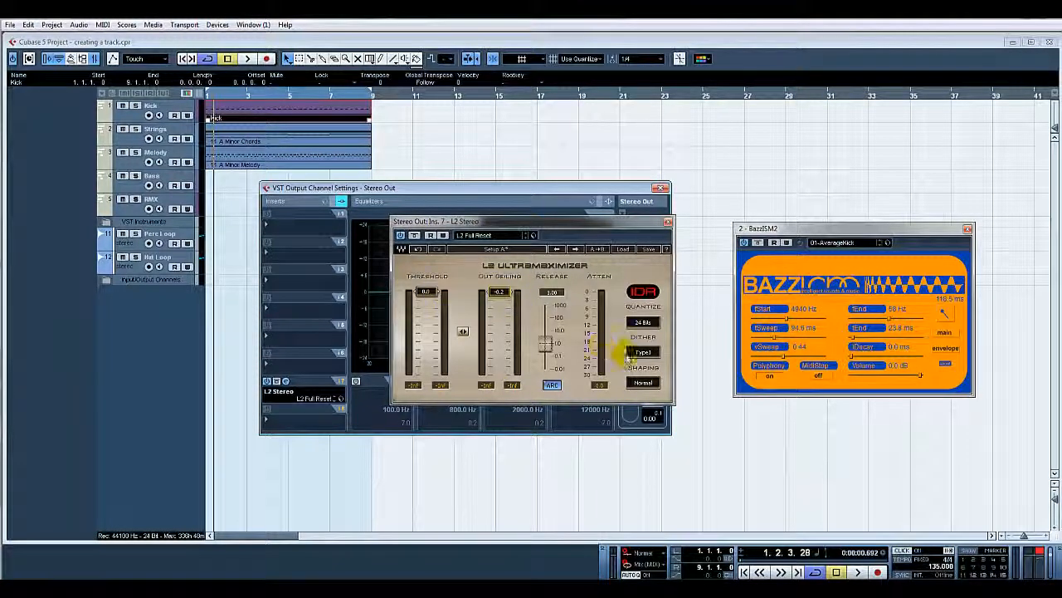
left_click(639, 356)
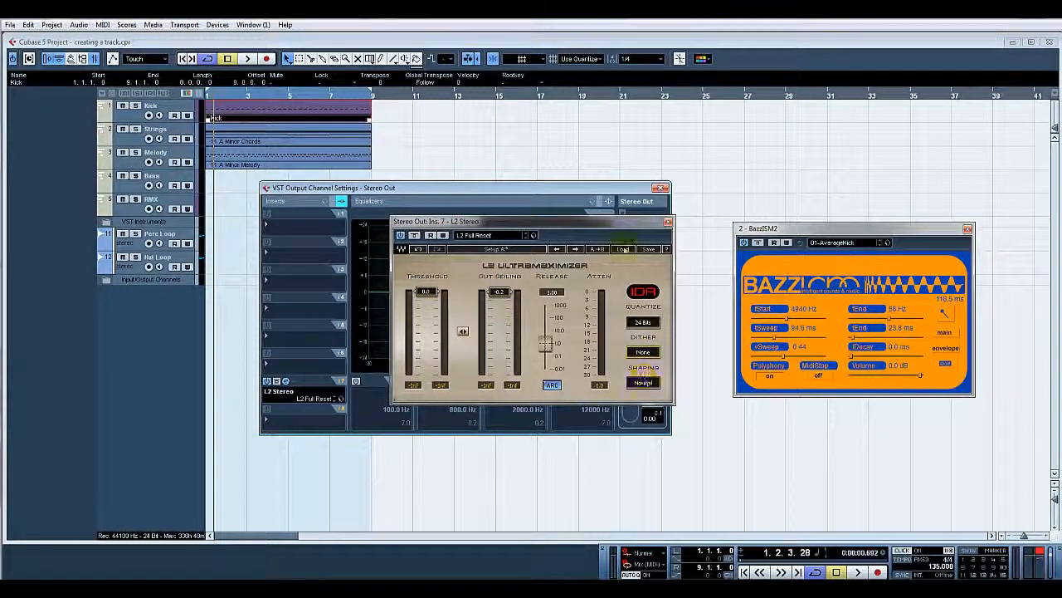
Play back the kick, strings and melody, and close the L2, Stereo Out and BazzISM2 windows
key("space")
left_click(669, 222)
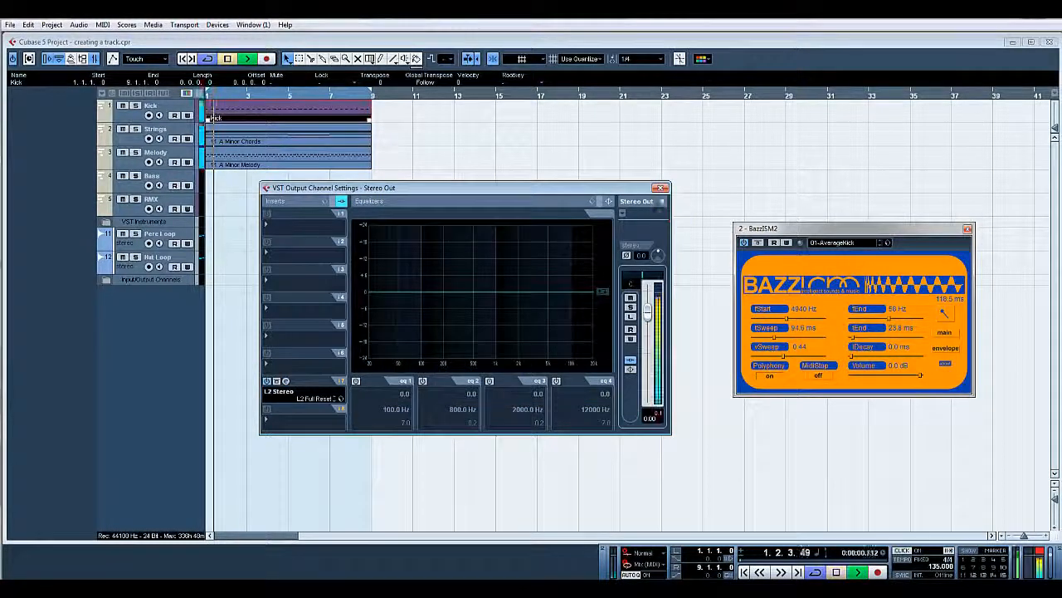
left_click(660, 187)
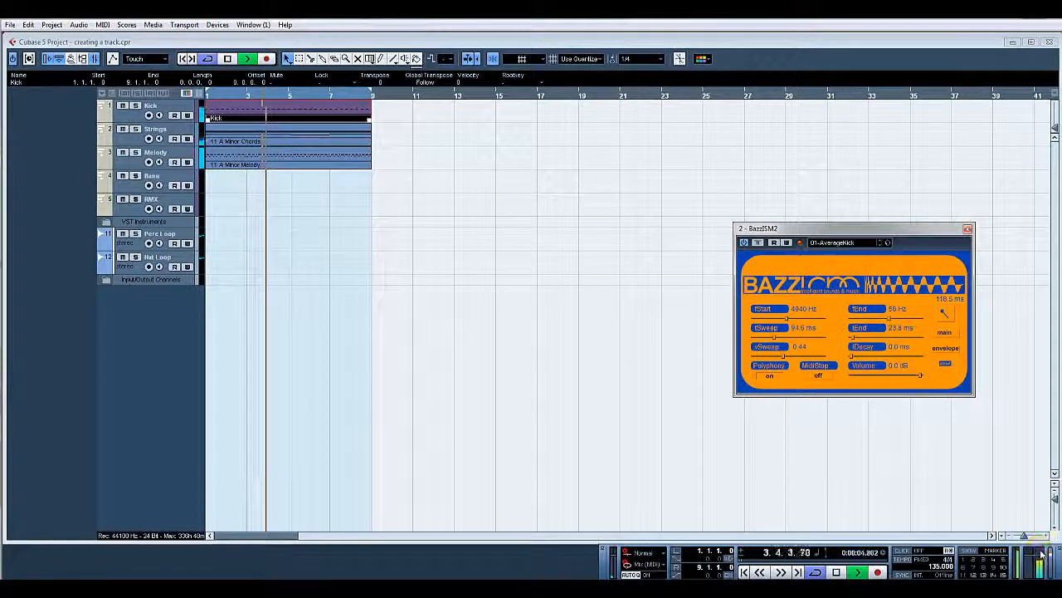
left_click(301, 117)
key("space")
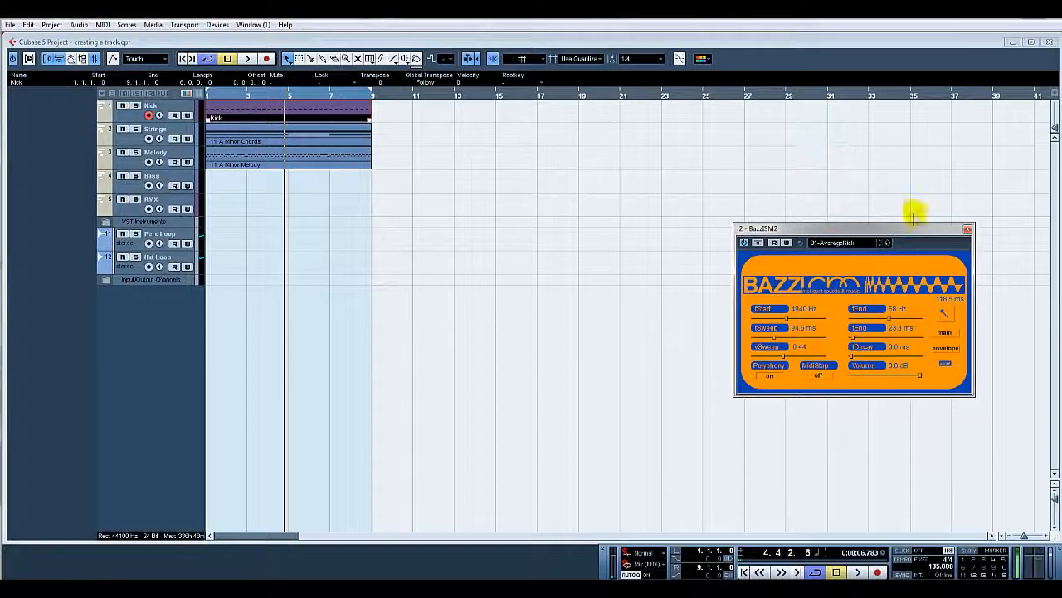
left_click(967, 230)
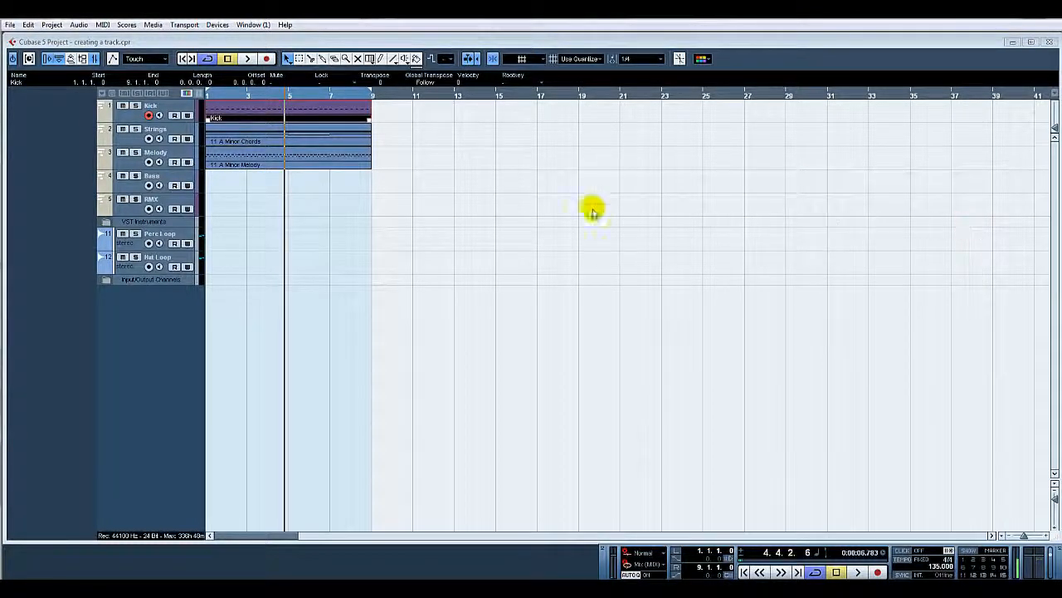
Remove the existing Bass track from the project
left_click(170, 181)
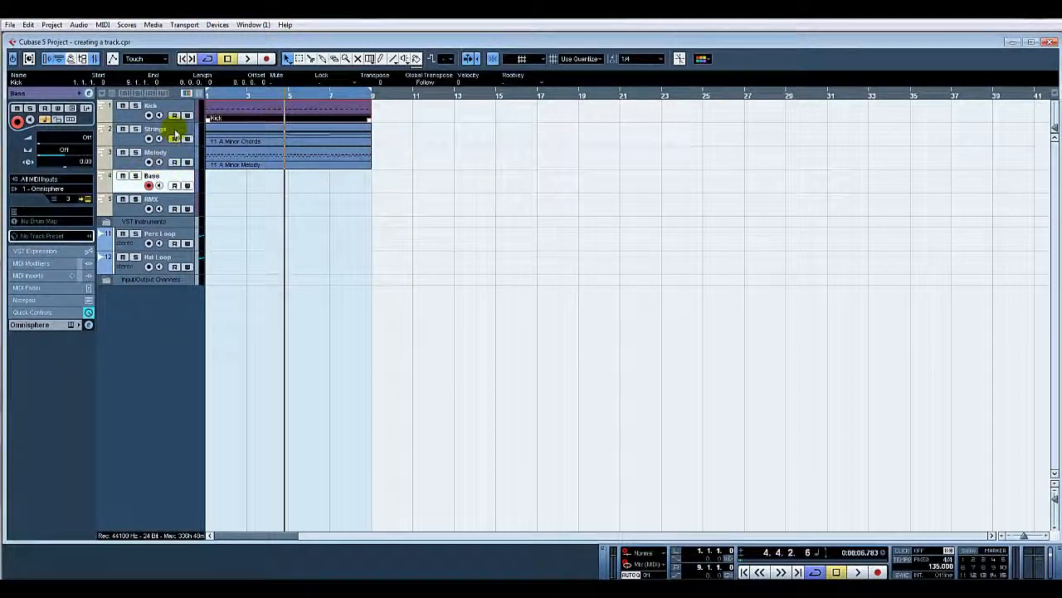
right_click(175, 180)
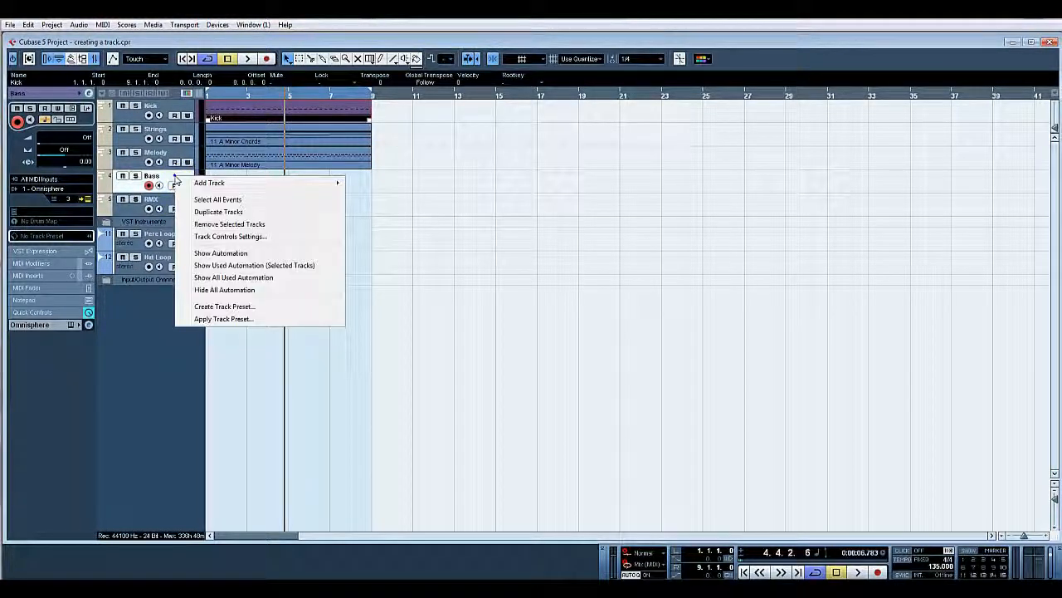
left_click(237, 224)
Add one new MIDI track directly below the Strings track
left_click(176, 143)
right_click(174, 146)
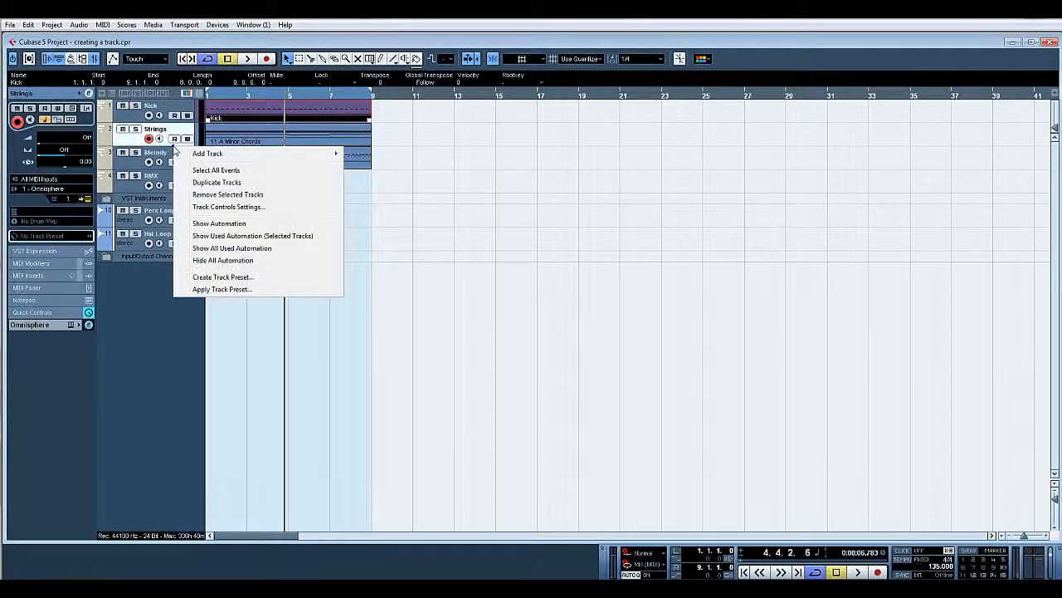
right_click(138, 316)
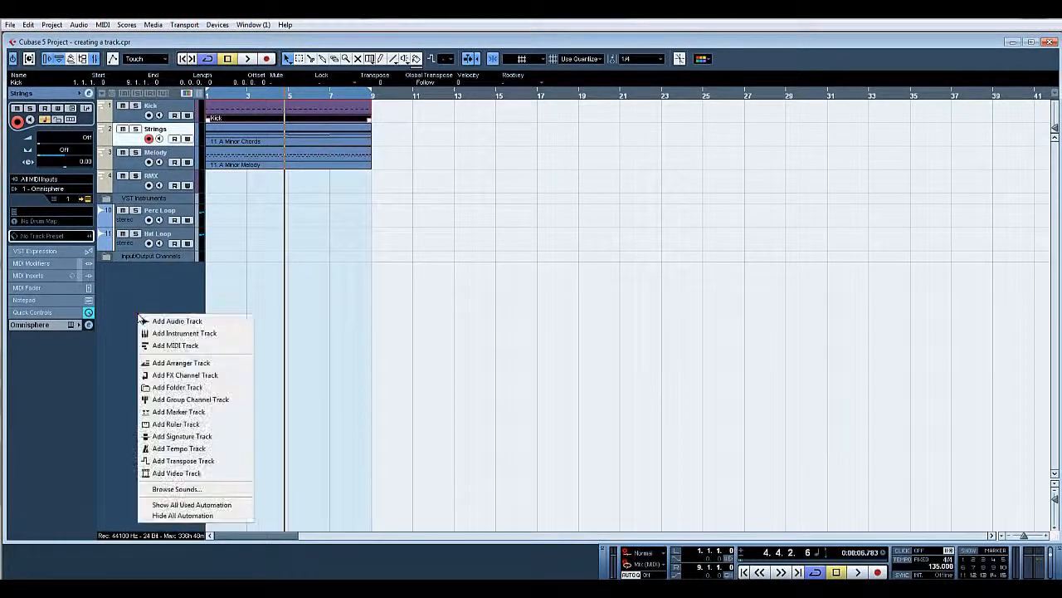
left_click(178, 343)
left_click(551, 346)
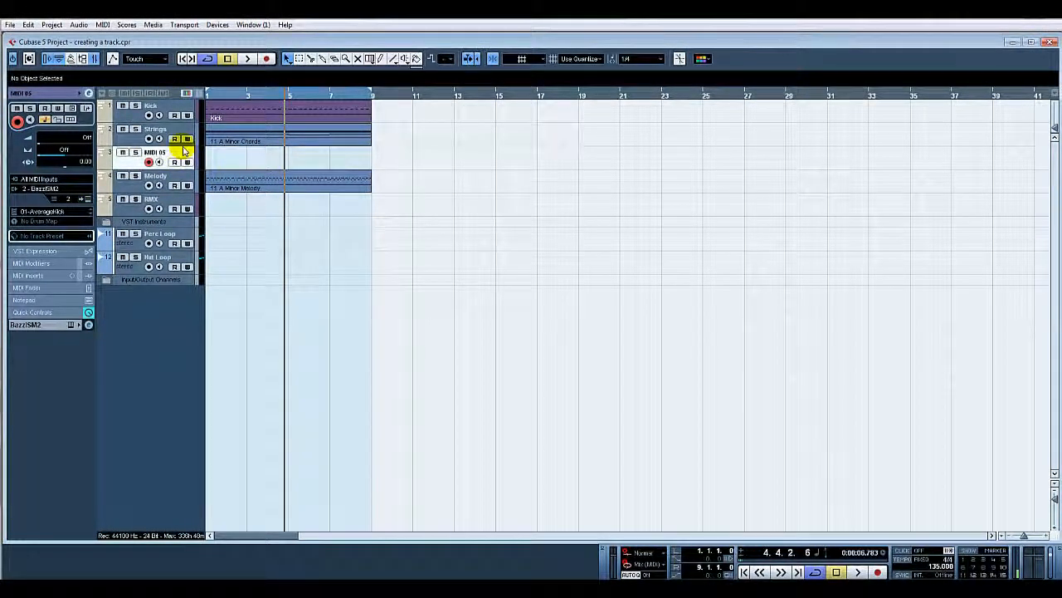
Name the new MIDI track Bass, route it to Omnisphere on channel 3, and place it below the Melody track
left_click(183, 157)
left_click(55, 189)
left_click(60, 212)
left_click(71, 199)
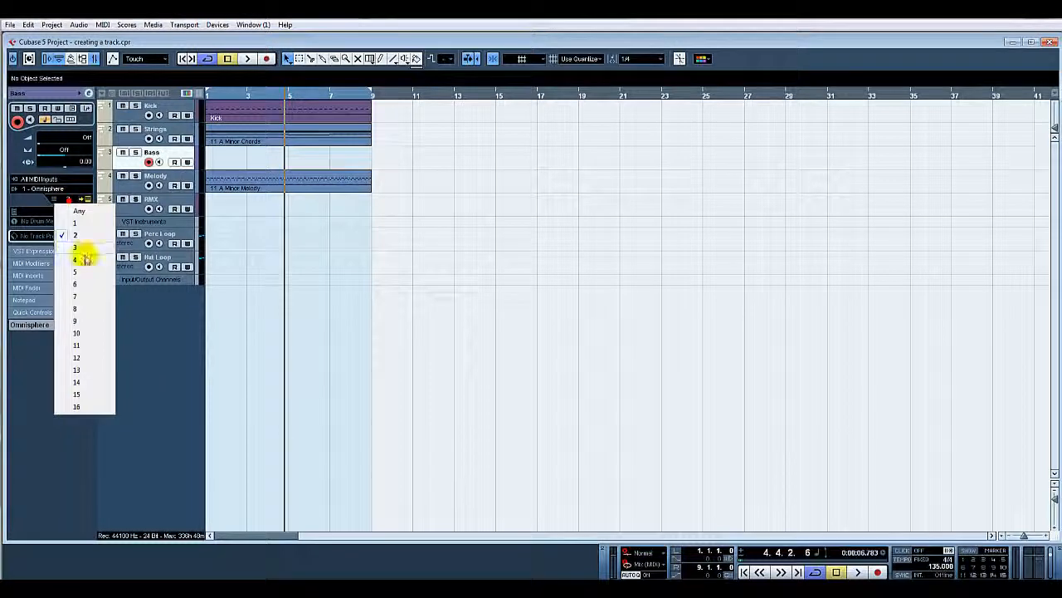
left_click(85, 249)
left_click_drag(177, 156, 176, 186)
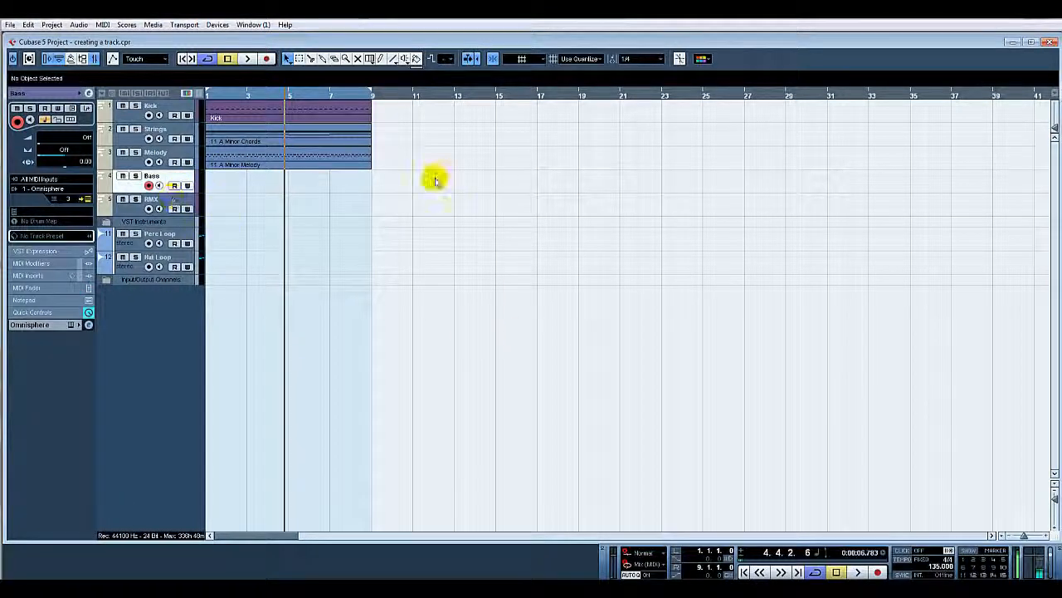
Return to the project start and set the quantize value to 1/8
left_click(745, 571)
left_click(639, 58)
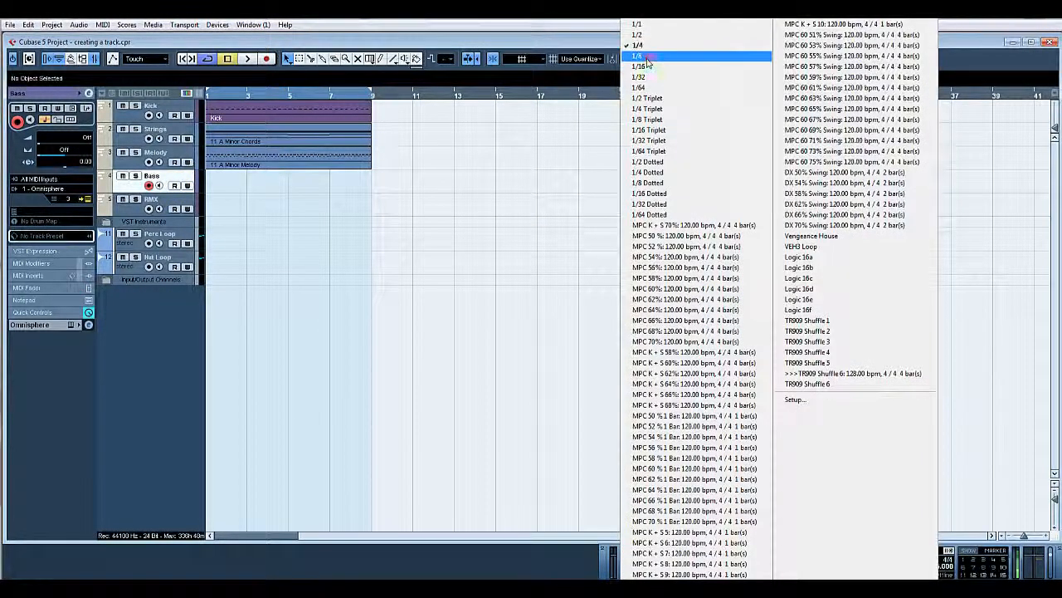
left_click(646, 56)
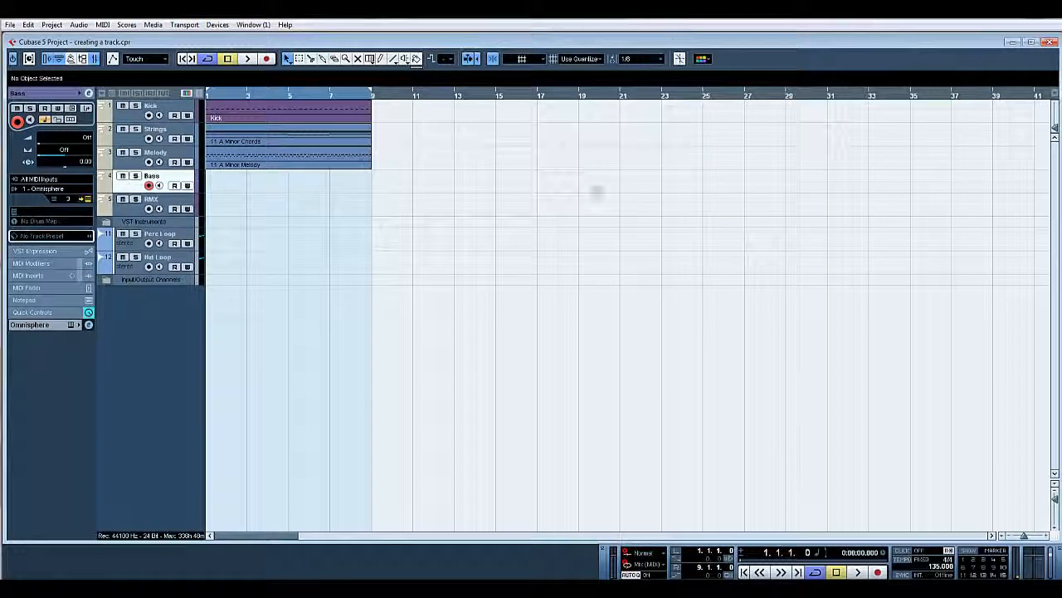
Record a part on the Bass track from bar 1 to bar 9 with the metronome click on, and play it back
left_click(903, 550)
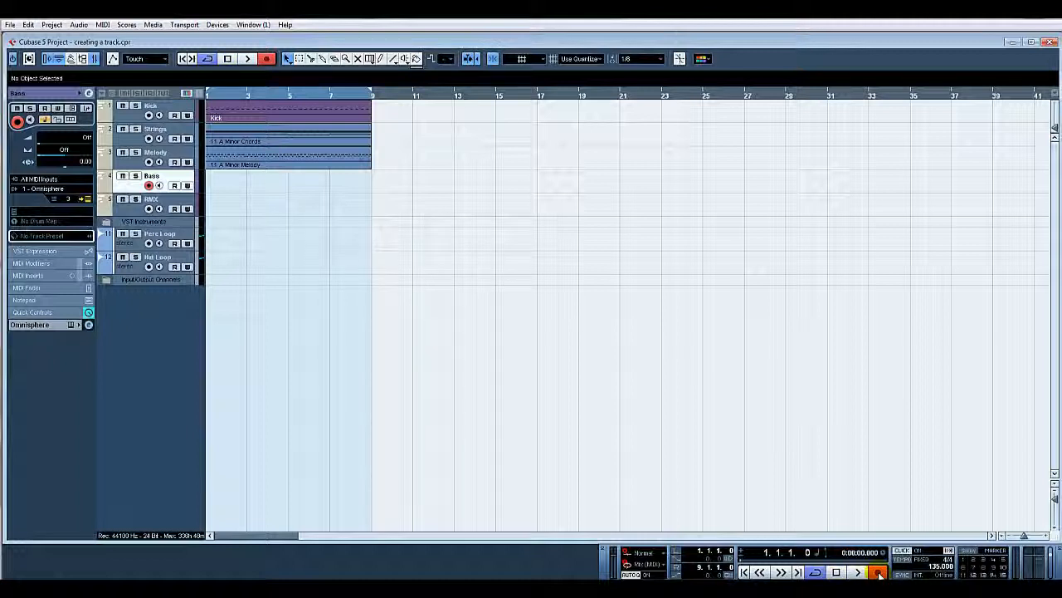
left_click(879, 573)
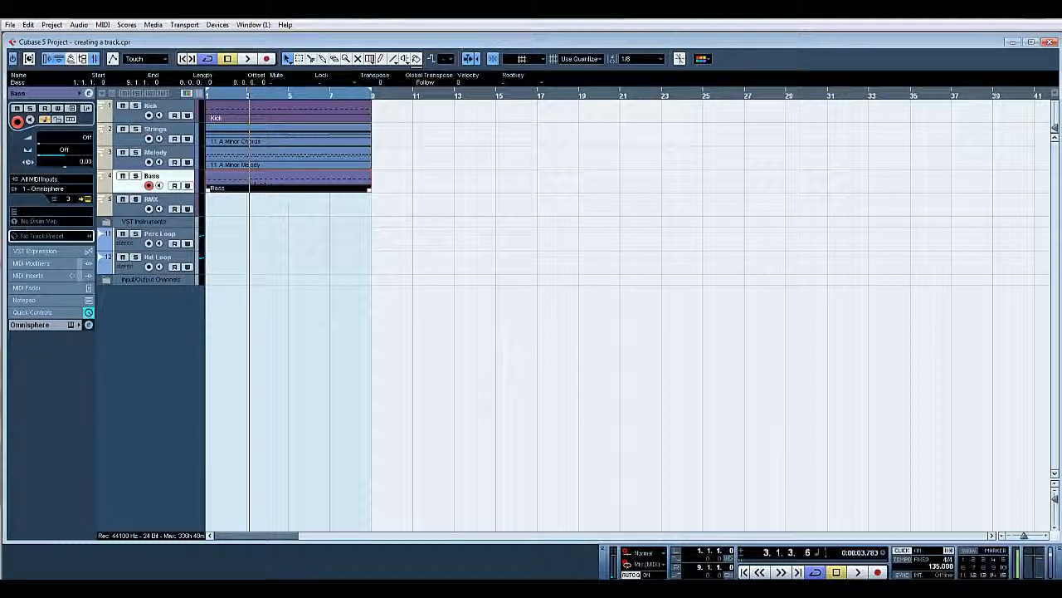
key("space")
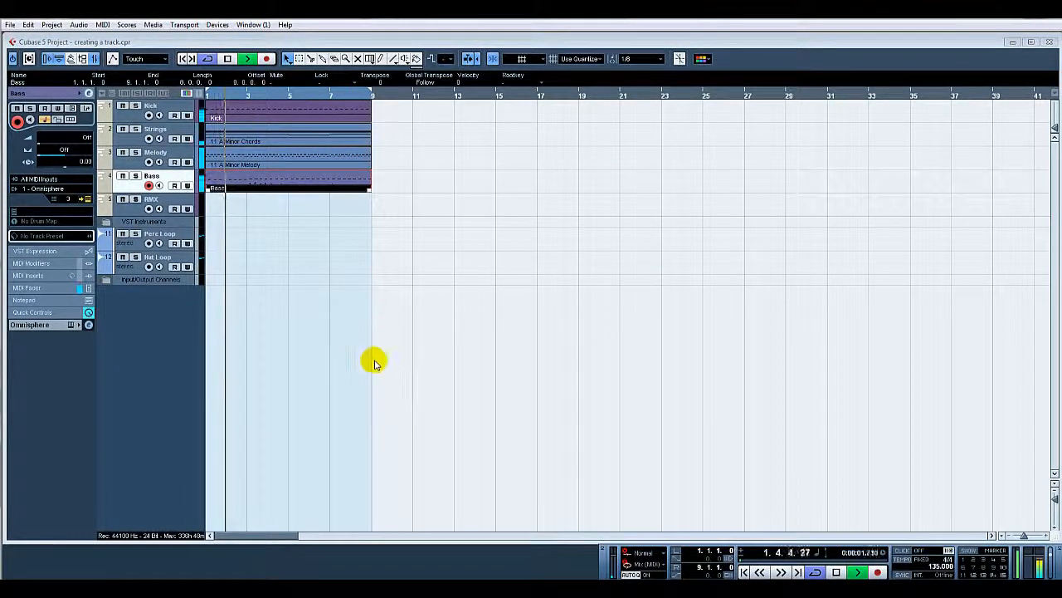
key("space")
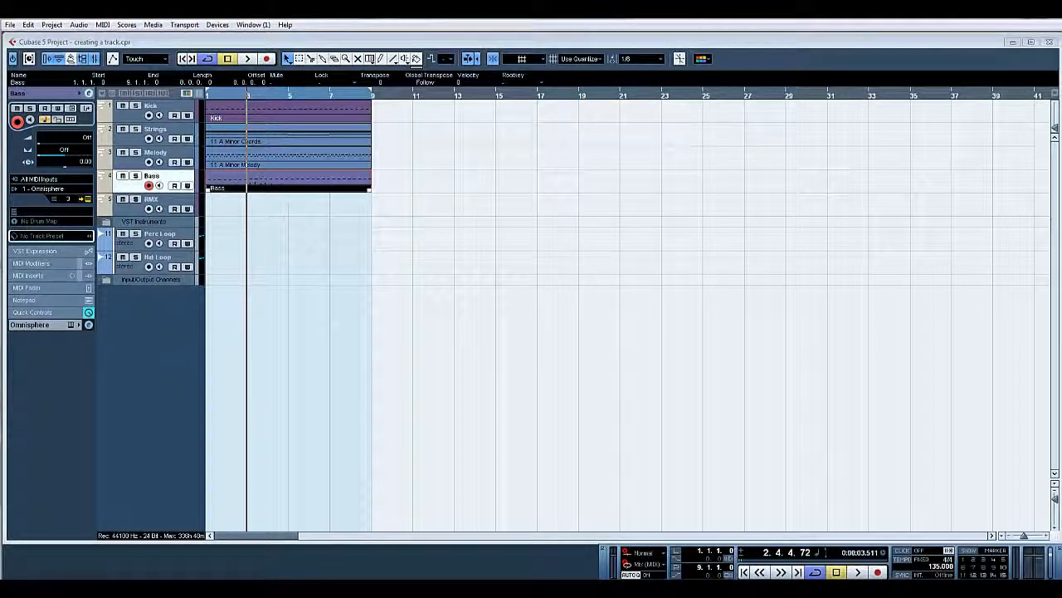
Place the Perc audio on the Perc Loop track and the Hat audio on the Hat Loop track at bar 1, and enlarge both tracks
left_click_drag(674, 203, 249, 245)
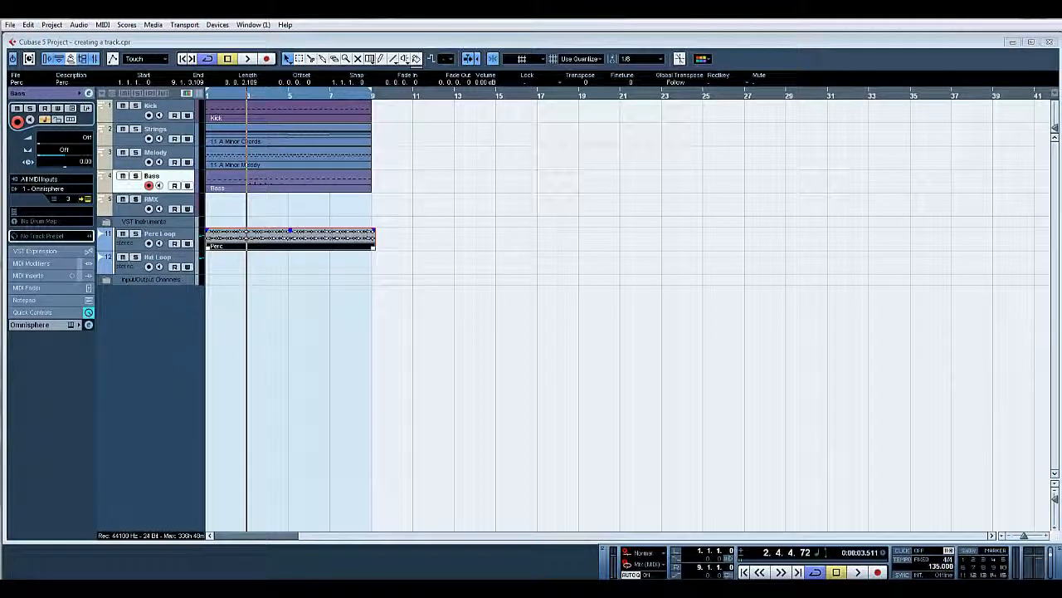
mouse_move(291, 264)
left_mouse_down()
mouse_move(208, 257)
mouse_move(279, 261)
mouse_move(271, 267)
left_mouse_up()
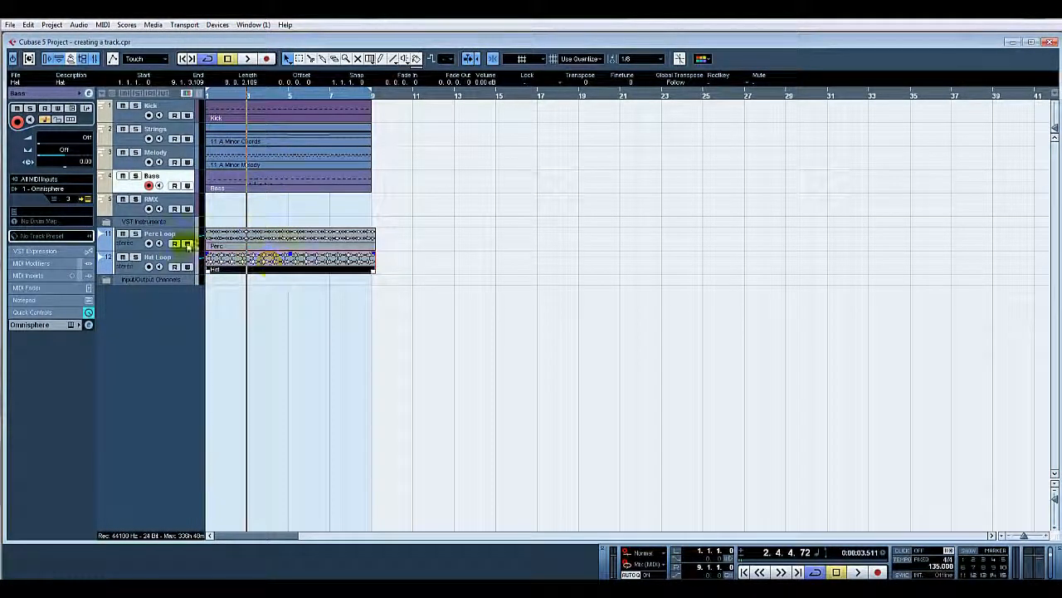
left_click_drag(197, 251, 188, 362)
Time-stretch the Perc and Hat loops to end exactly at bar 9, and restore the selection tool to Normal Sizing
left_click(287, 58)
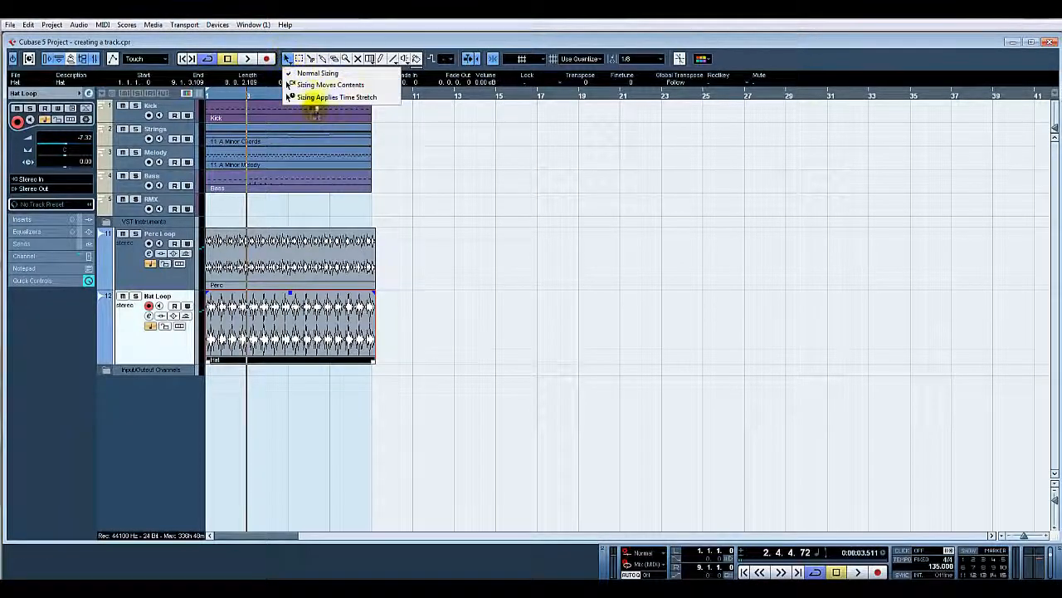
left_click(318, 97)
left_click(370, 278)
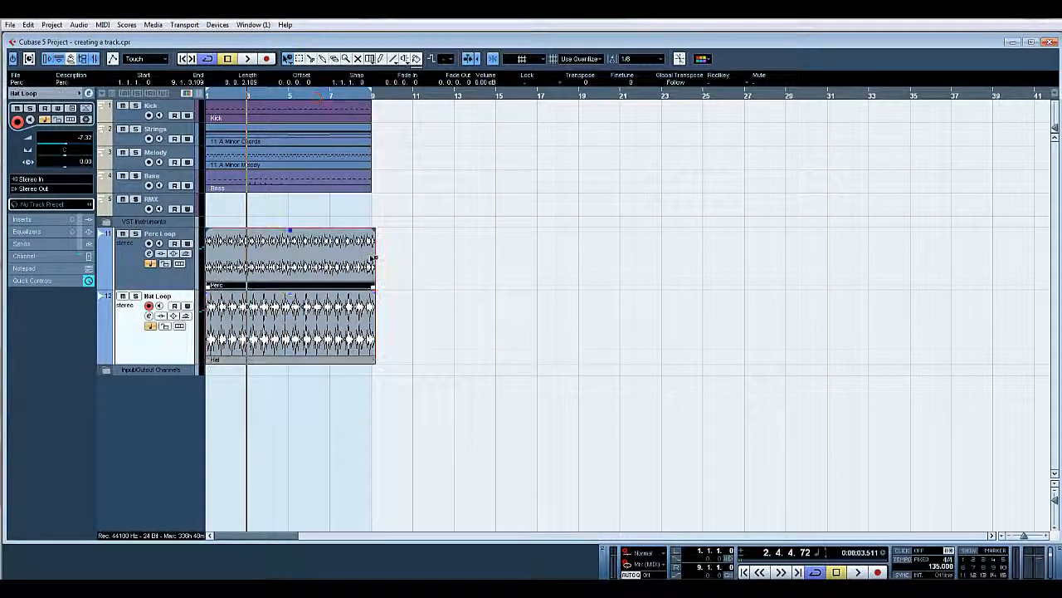
left_click_drag(376, 287, 382, 294)
left_click(372, 328)
left_click_drag(374, 362, 371, 363)
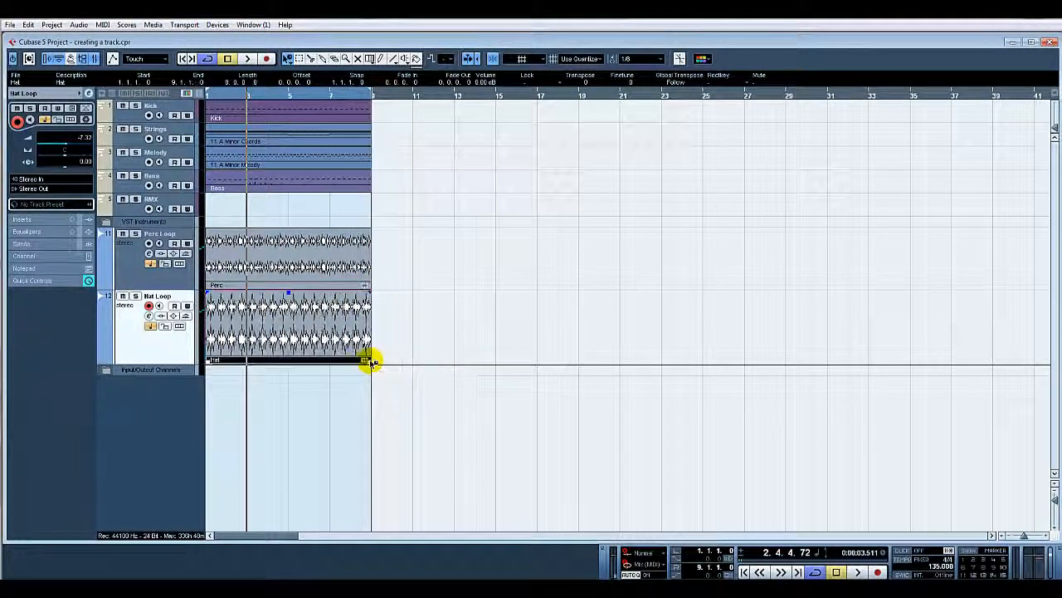
left_click(289, 59)
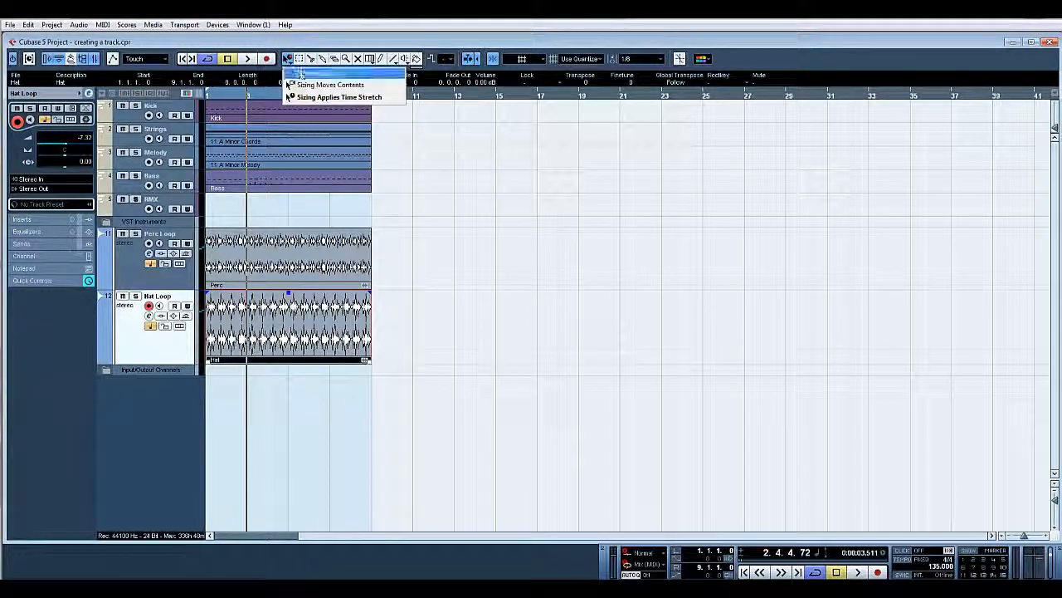
left_click(302, 74)
Clear the selection and play back the arrangement with the percussion and hat loops
left_click(495, 259)
key("space")
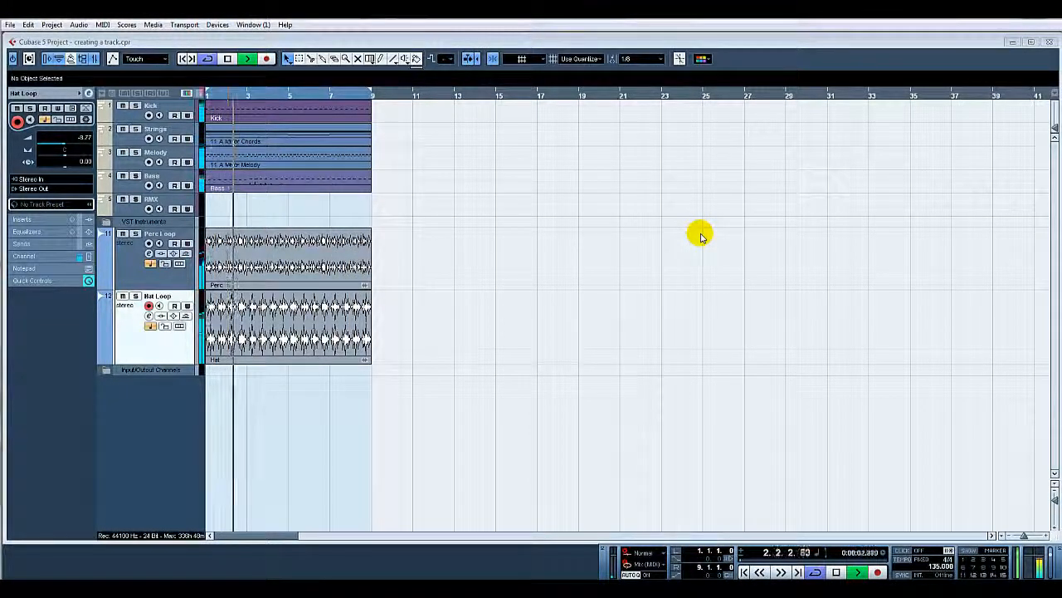
key("space")
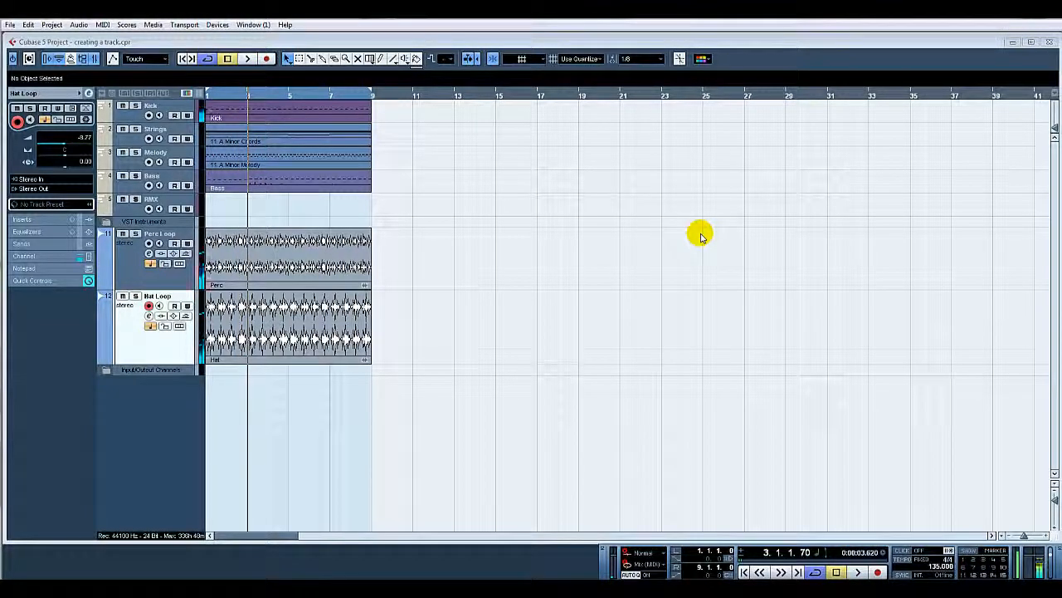
Examine the Bass track's MIDI Modifiers, Quick Controls and the list of inspector sections that can be shown
left_click(180, 178)
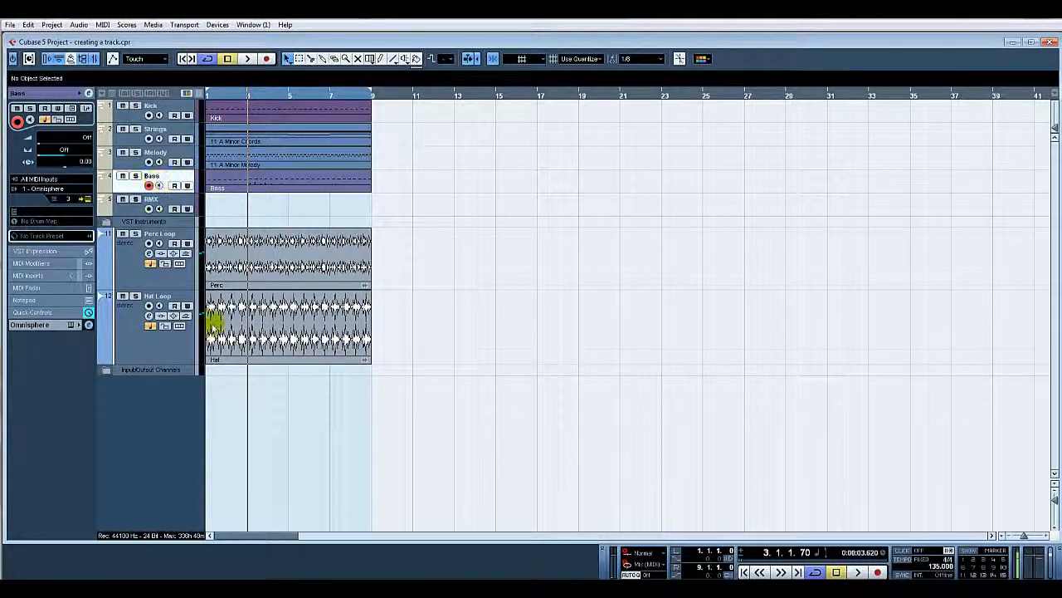
left_click(56, 264)
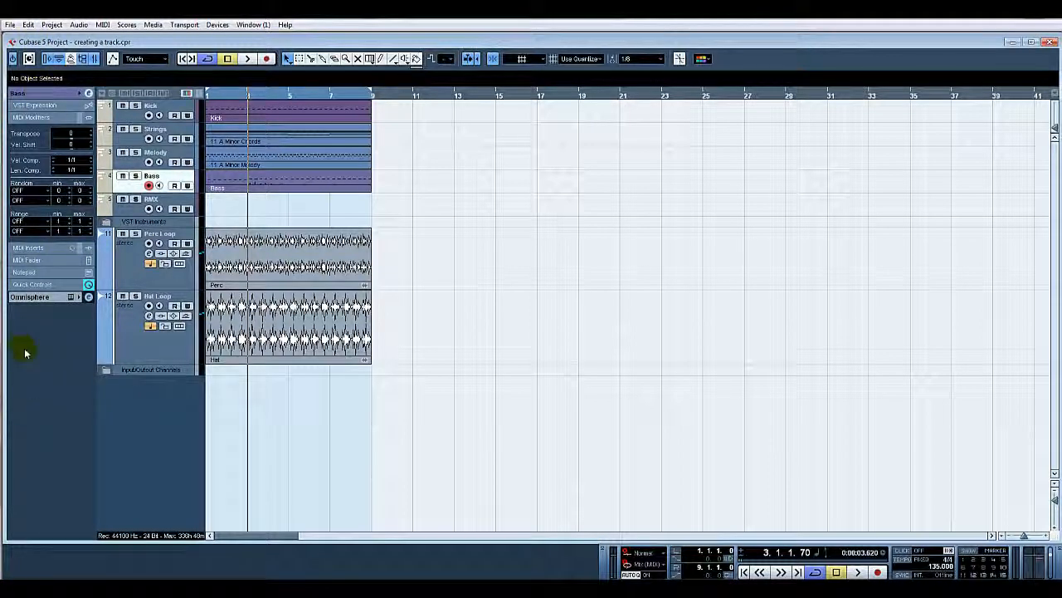
left_click(14, 285)
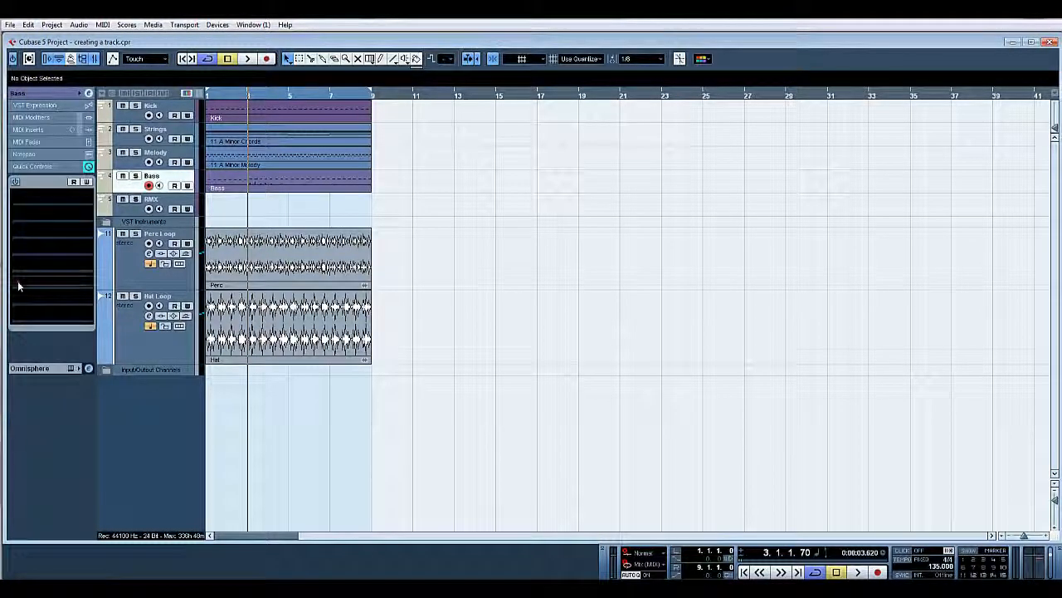
left_click(31, 167)
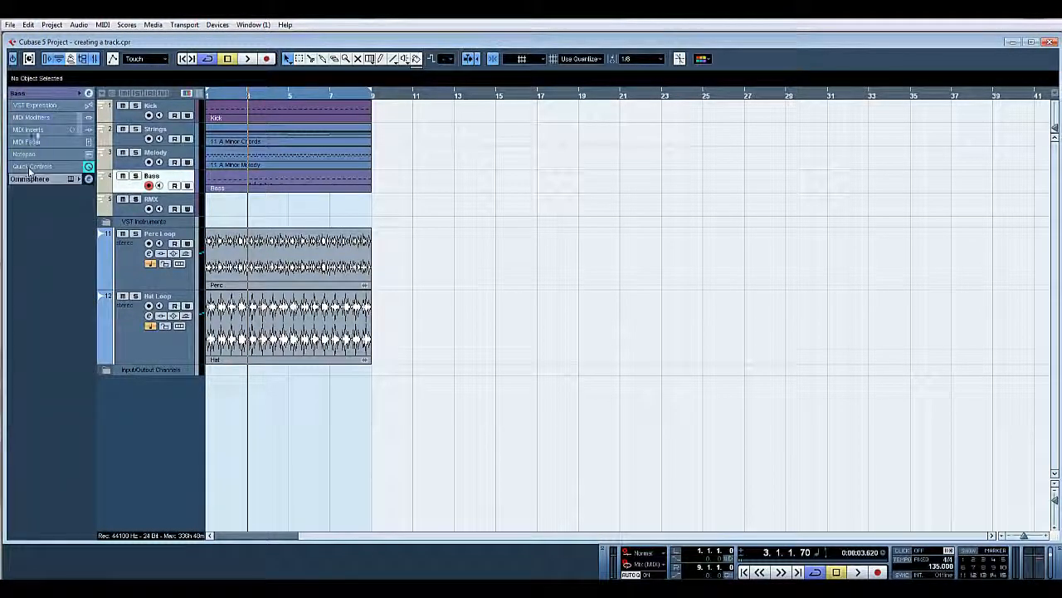
right_click(33, 93)
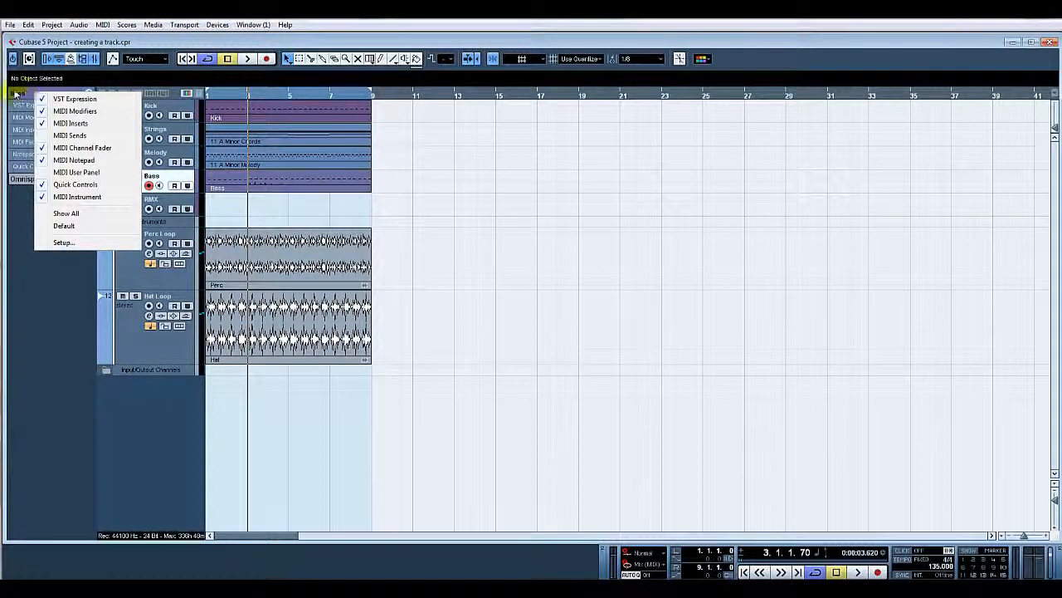
left_click(15, 94)
right_click(15, 94)
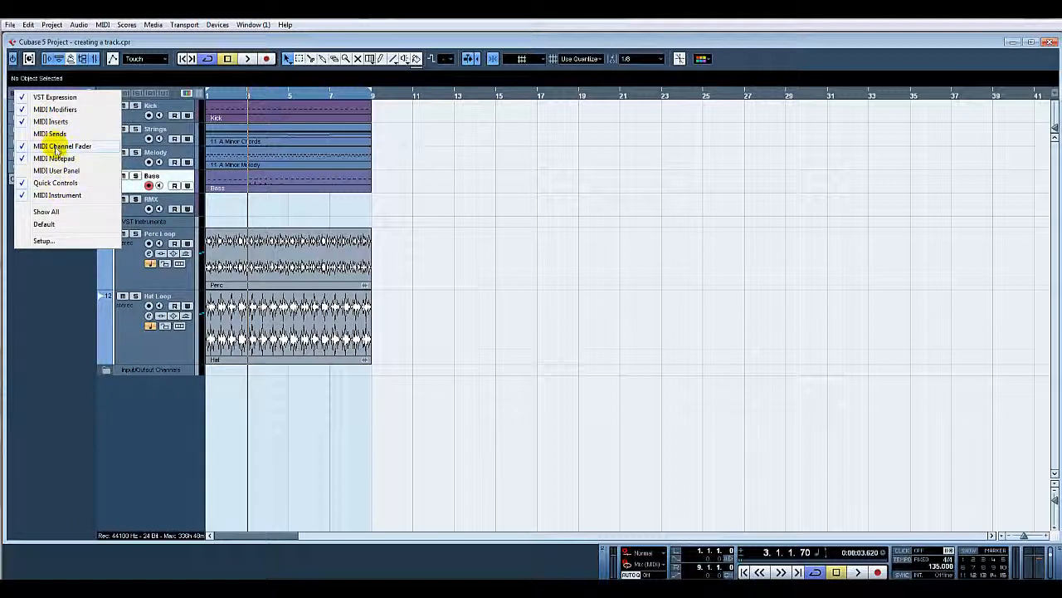
left_click(71, 296)
Transpose the Bass track by -12 with its MIDI Modifiers and listen to the result
left_click(49, 118)
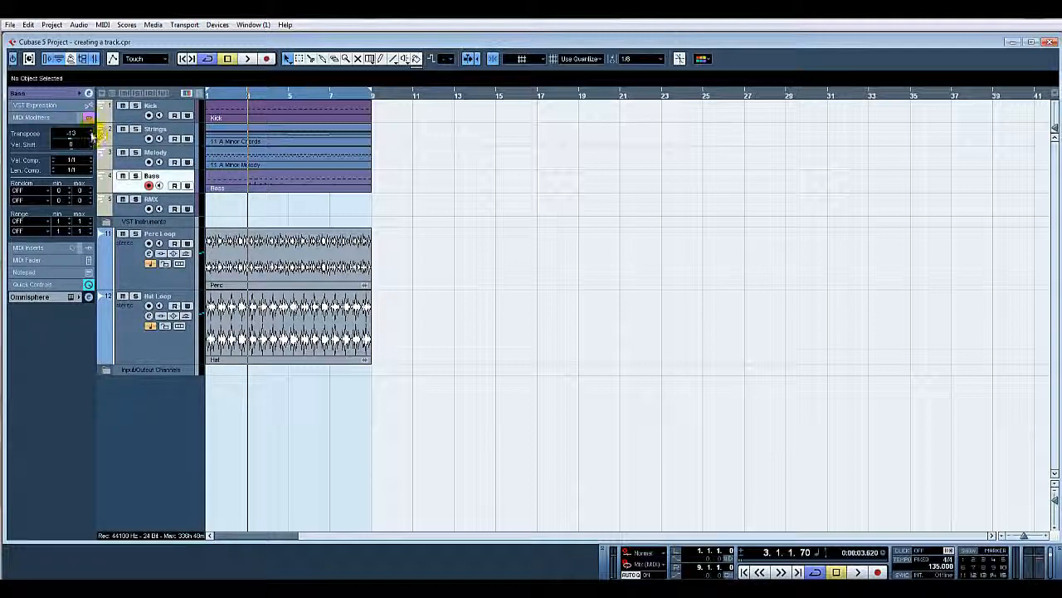
key("space")
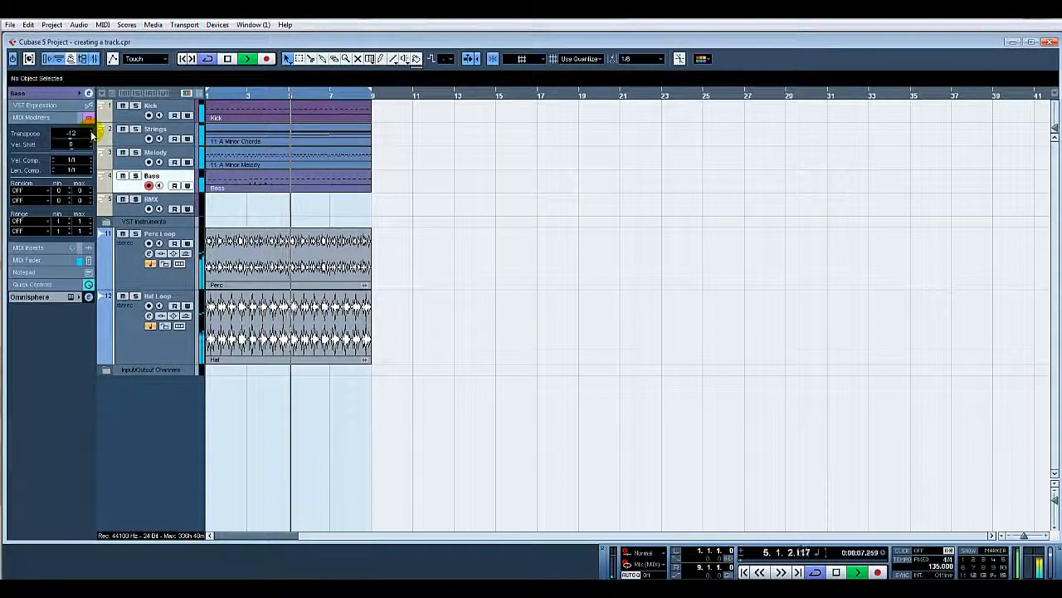
left_click(73, 95)
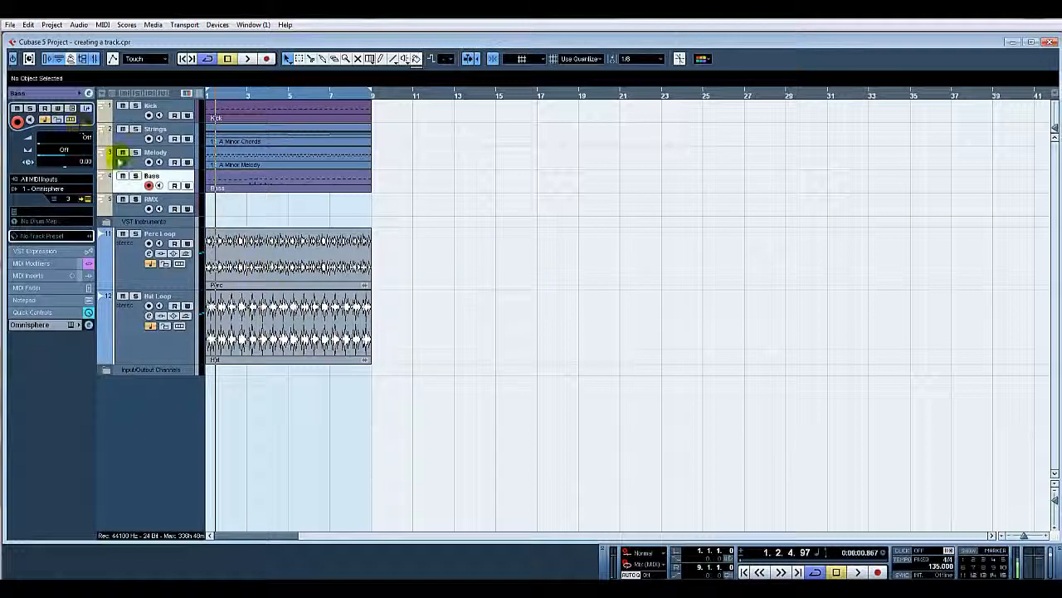
Solo the Bass track and export it as a 24 Bit Wave audio mixdown named Bass1
left_click(135, 176)
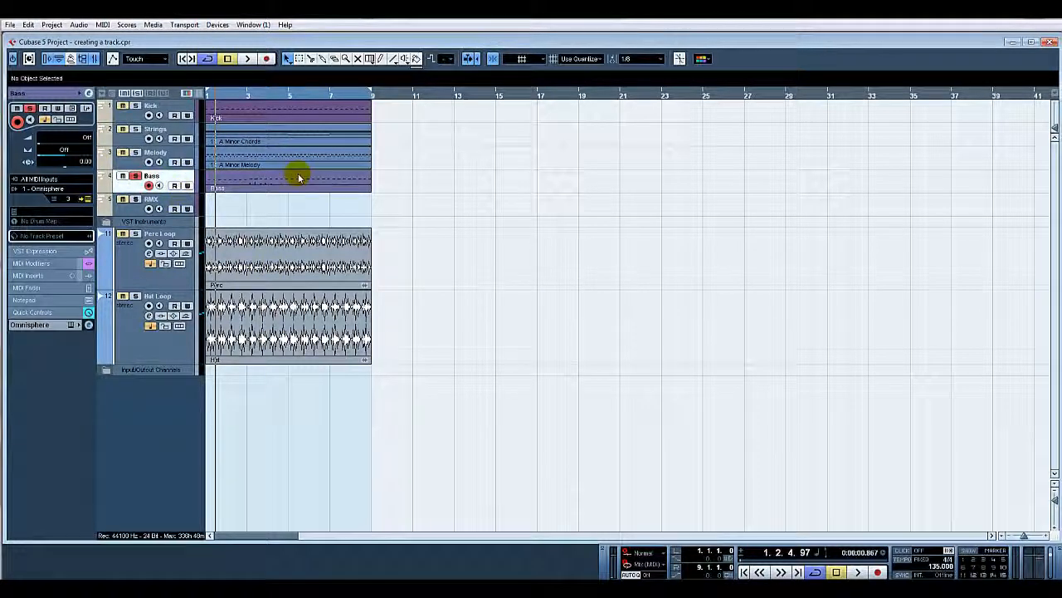
left_click(10, 24)
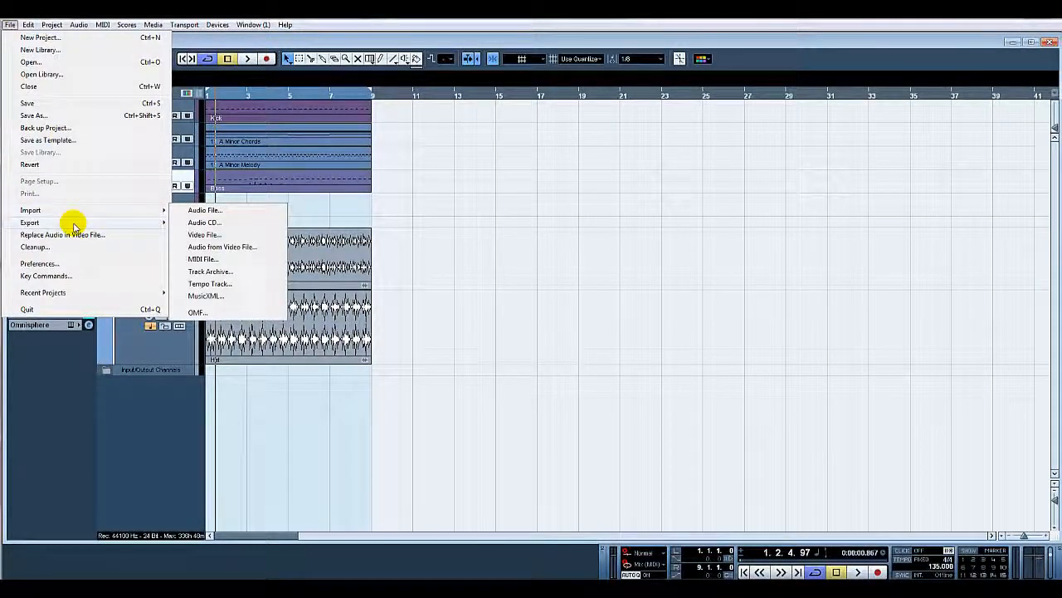
mouse_move(87, 226)
left_click(212, 246)
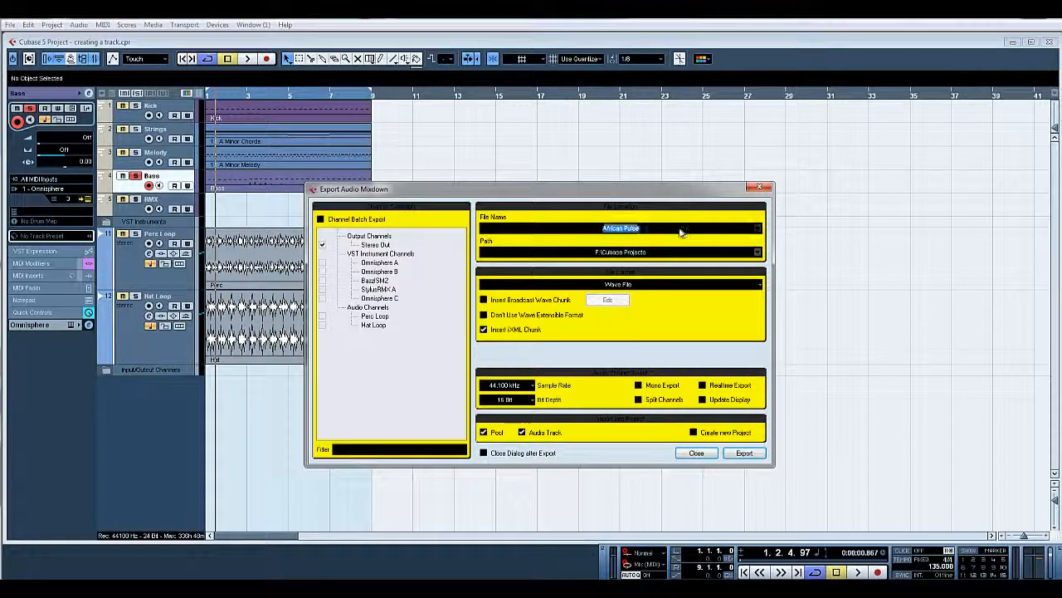
type("Bass1")
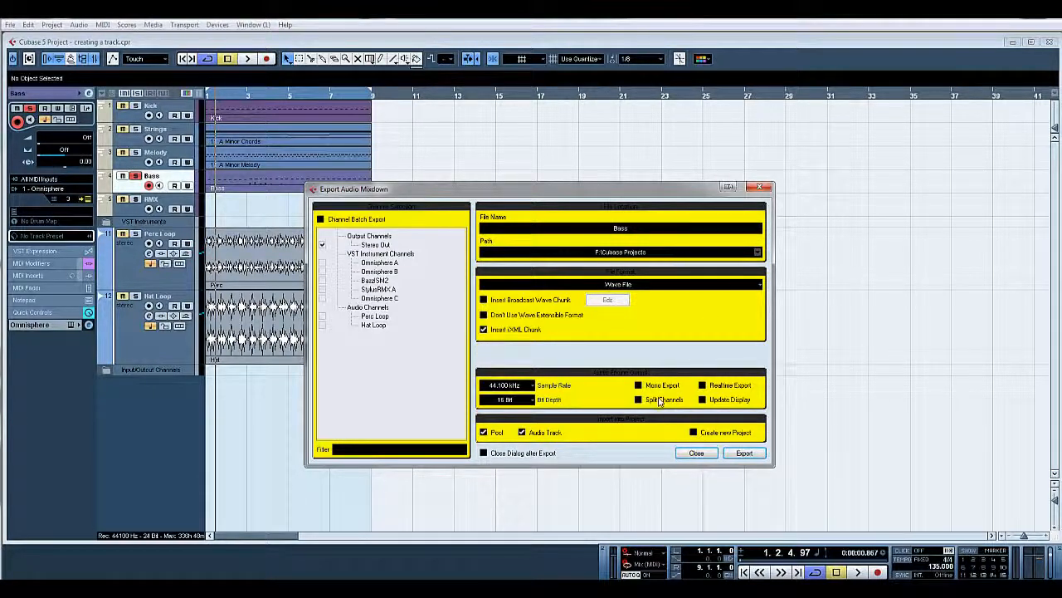
left_click(529, 398)
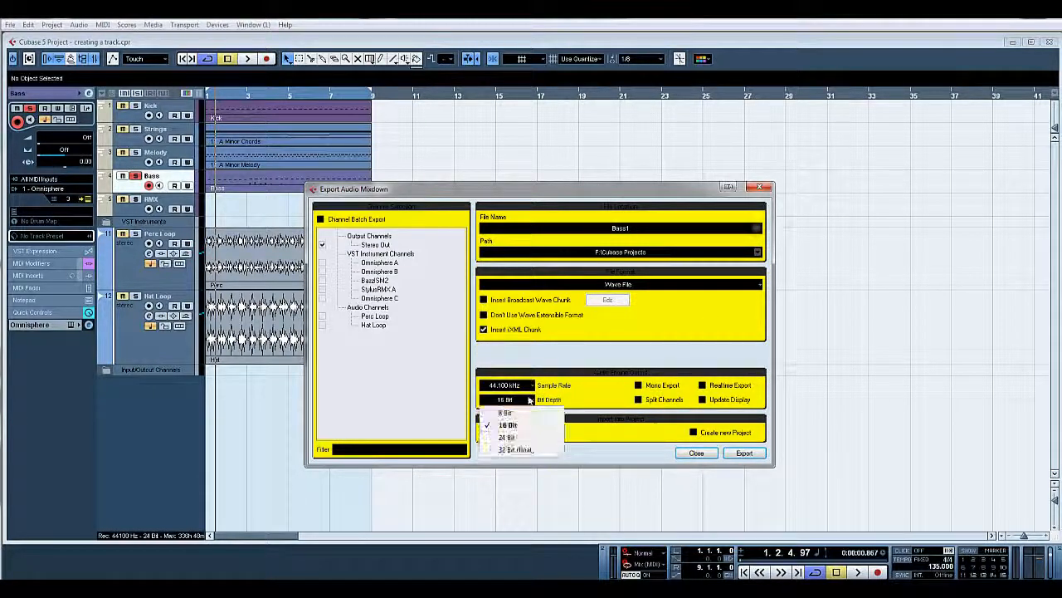
left_click(510, 436)
left_click(743, 452)
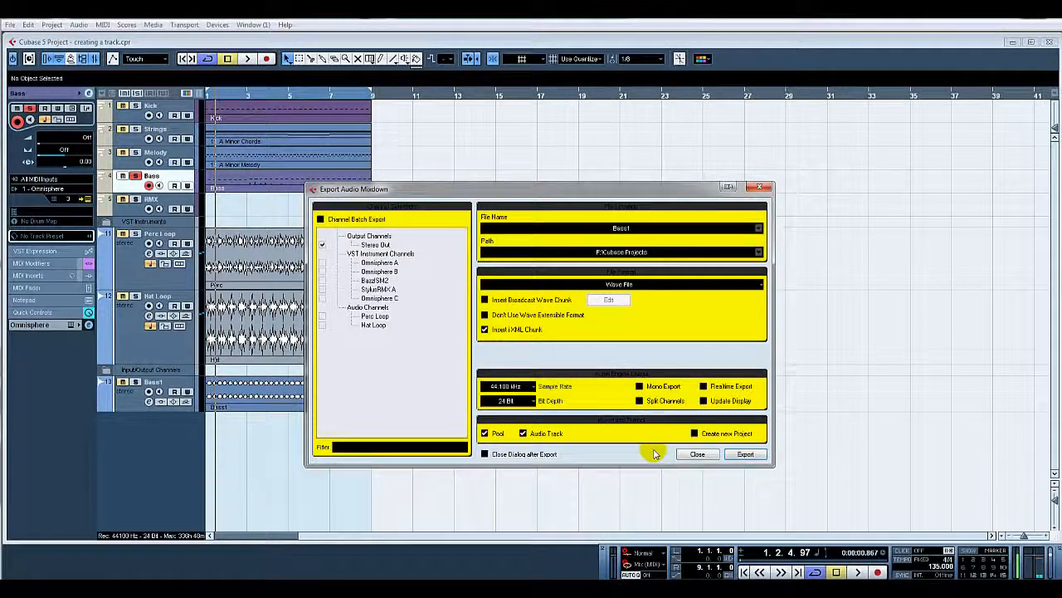
left_click(697, 453)
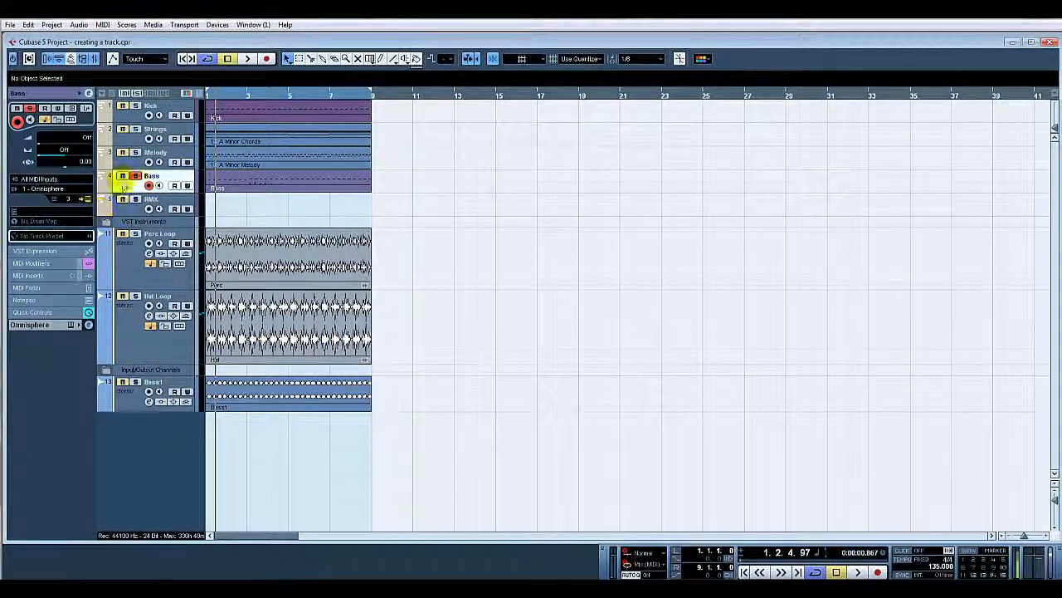
Solo the Melody track instead of the Bass and export it as an audio mixdown named melody
left_click(135, 155)
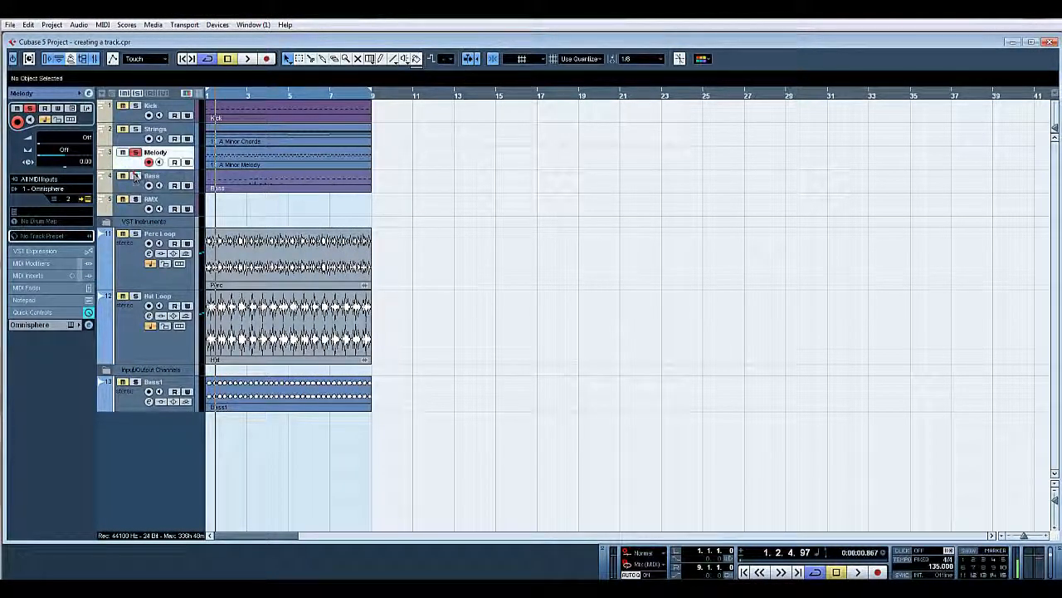
left_click(10, 24)
mouse_move(70, 222)
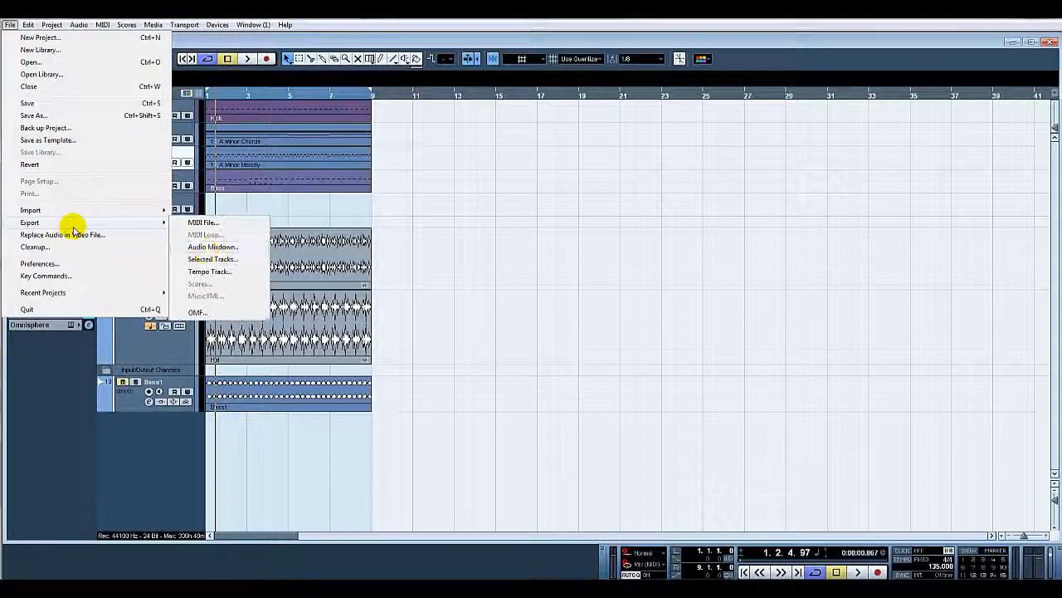
left_click(207, 247)
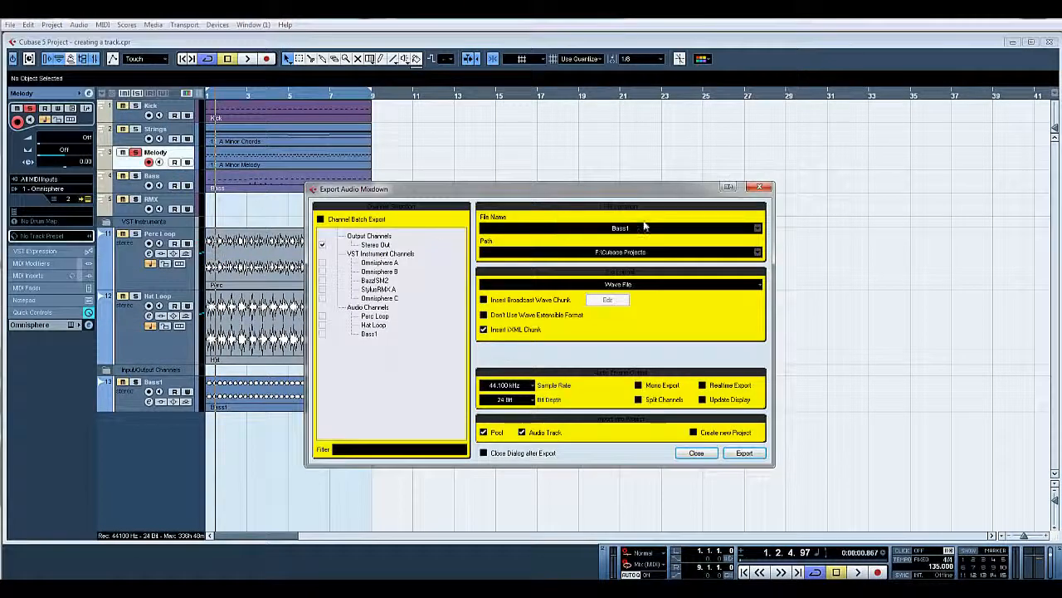
type("melody")
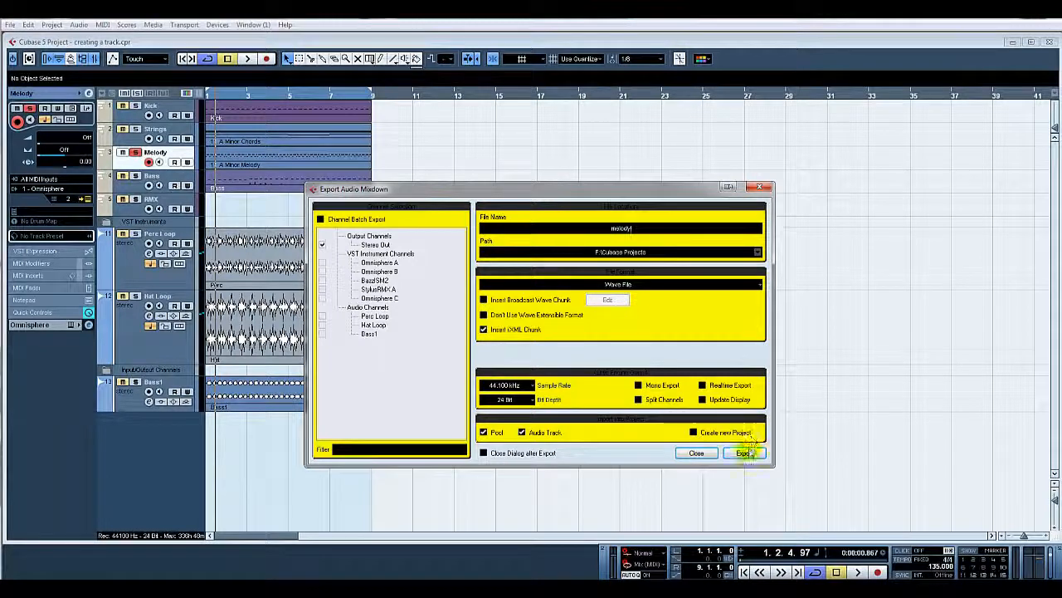
left_click(744, 452)
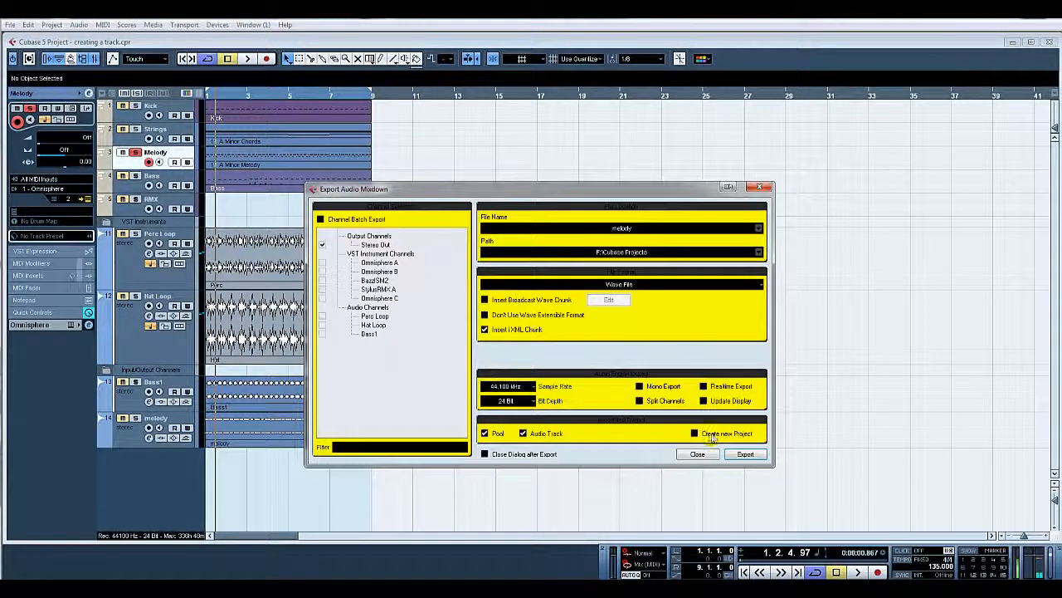
Solo the Strings track instead of the Melody and export it as an audio mixdown named strings
left_click(698, 453)
left_click(135, 129)
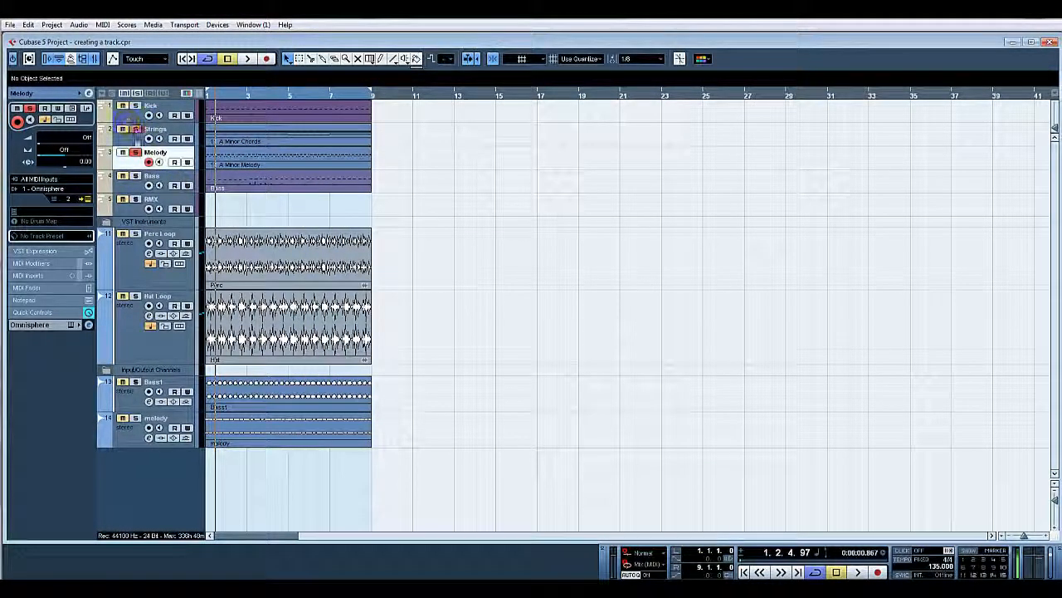
left_click(10, 24)
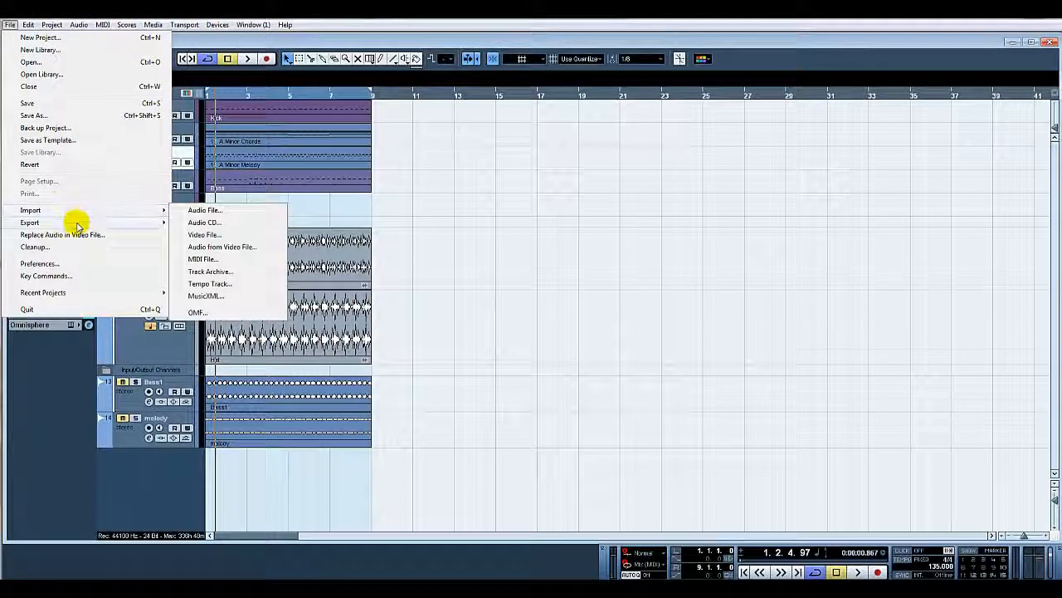
mouse_move(79, 222)
left_click(202, 247)
left_click(643, 228)
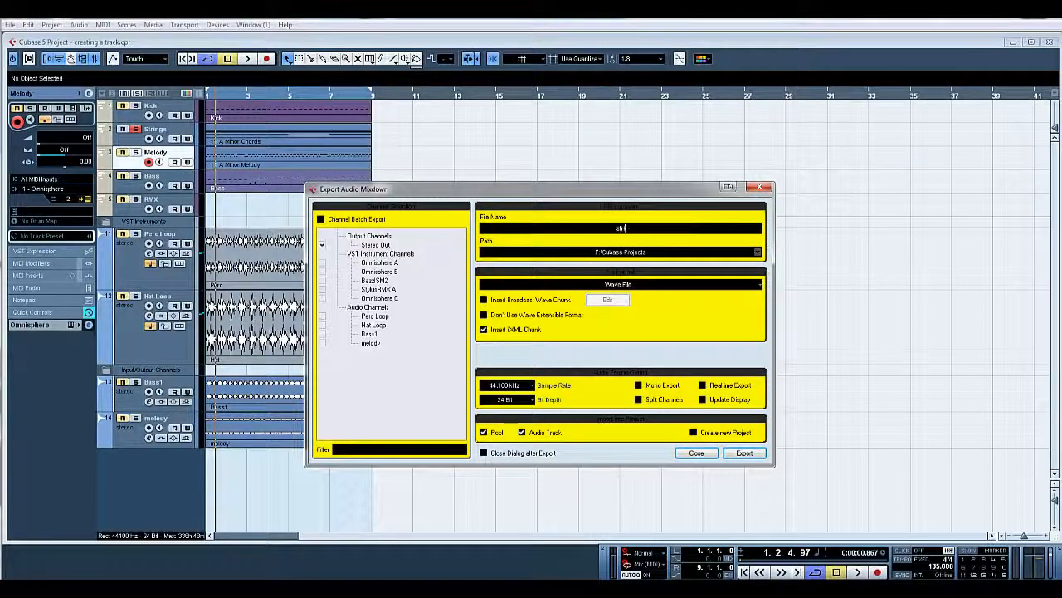
left_click(739, 454)
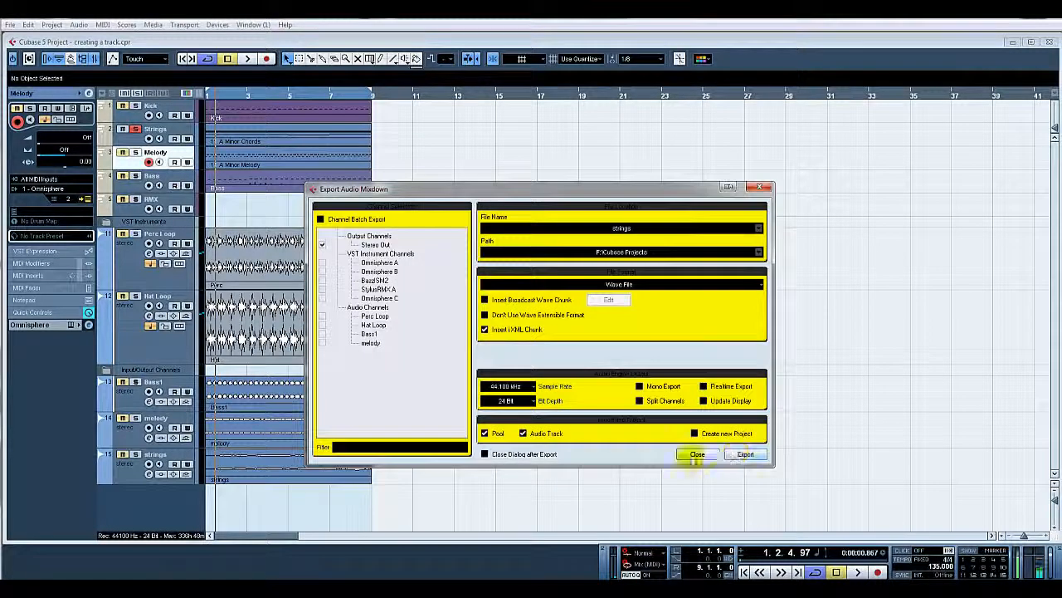
left_click(696, 456)
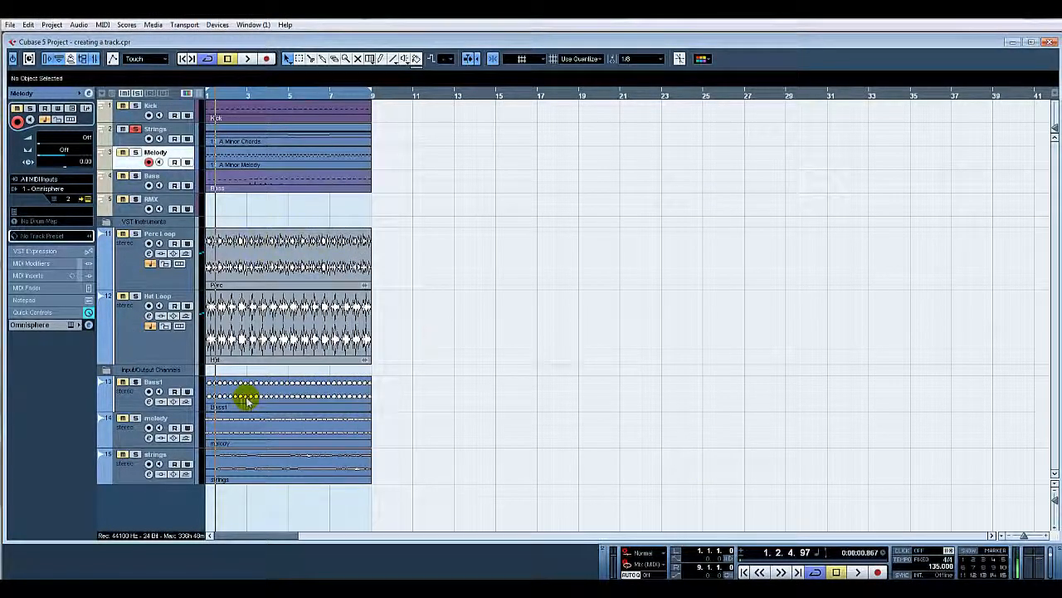
Move the Input/Output Channels and VST Instruments folders below the strings audio track, and shift the chords, melody and bass MIDI parts to about bar 28
left_click_drag(165, 369, 151, 491)
left_click(171, 220)
left_click_drag(176, 453, 172, 477)
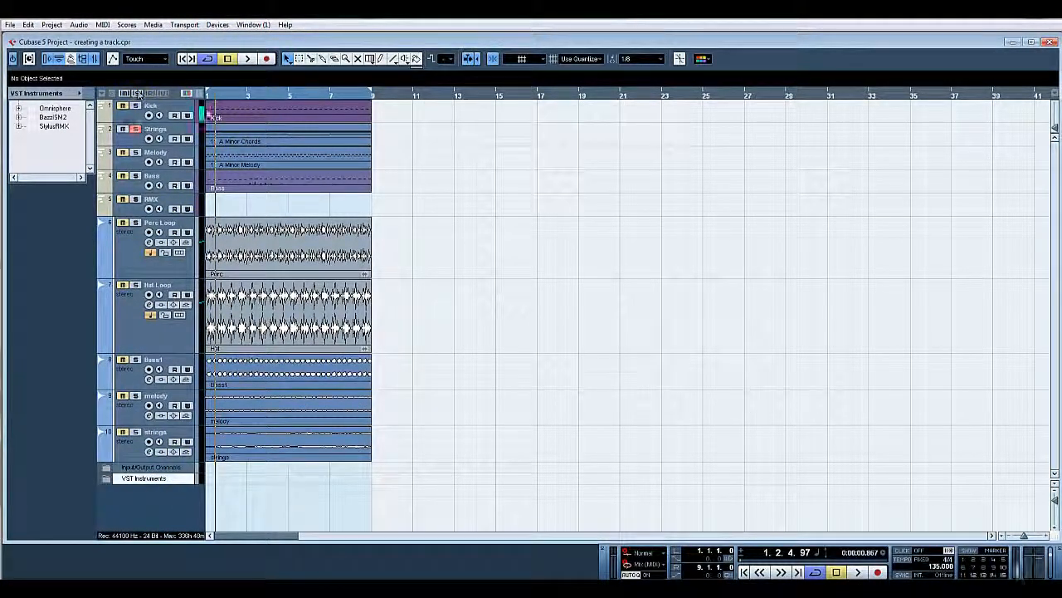
left_click_drag(374, 130, 459, 191)
left_click_drag(338, 184, 897, 194)
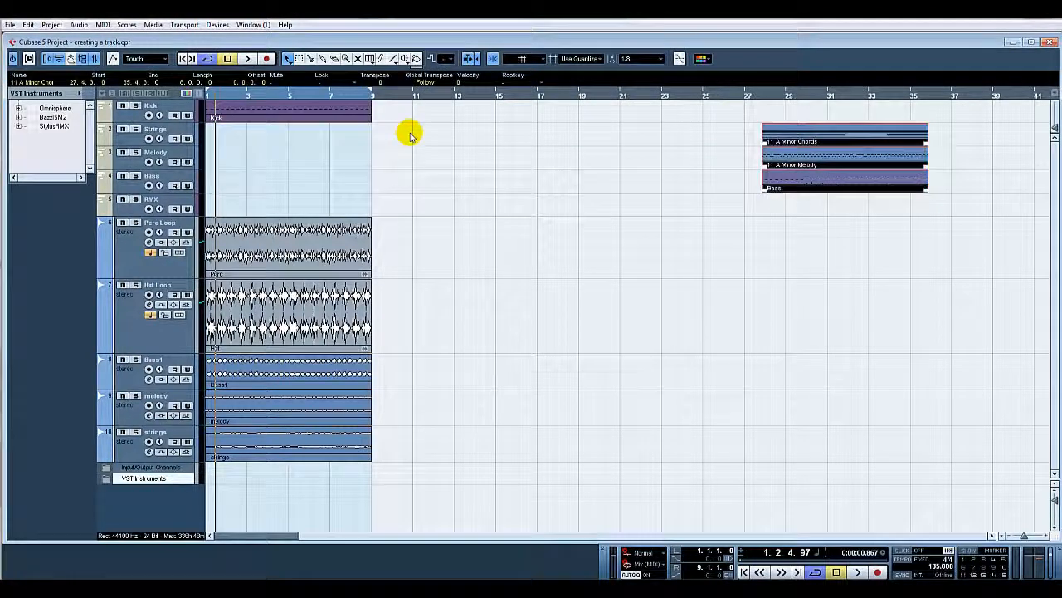
Solo the Kick track and export it as a Wave audio mixdown named Kick1
left_click(135, 106)
left_click(10, 25)
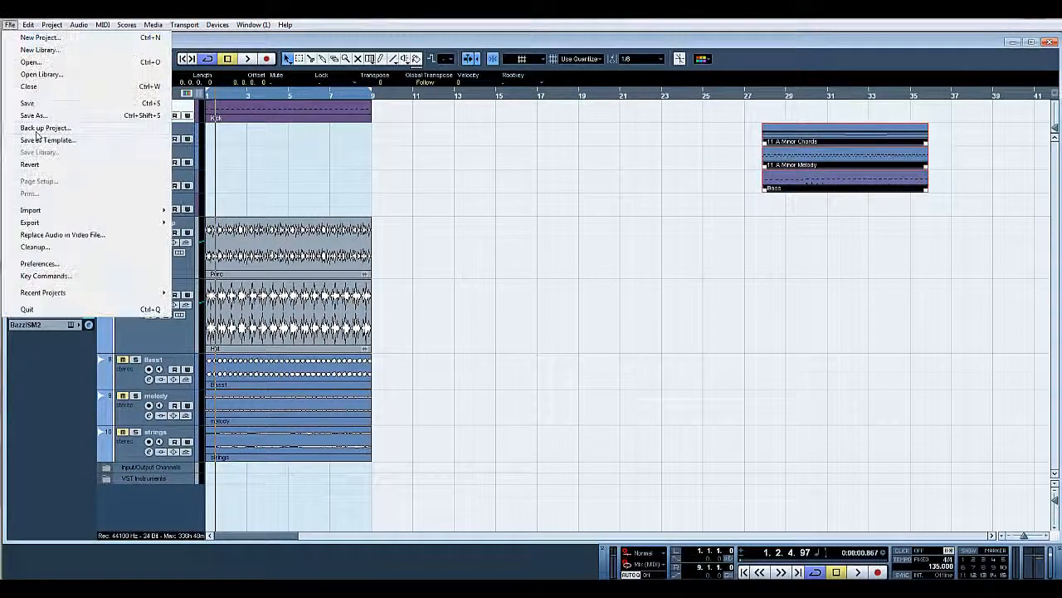
mouse_move(33, 221)
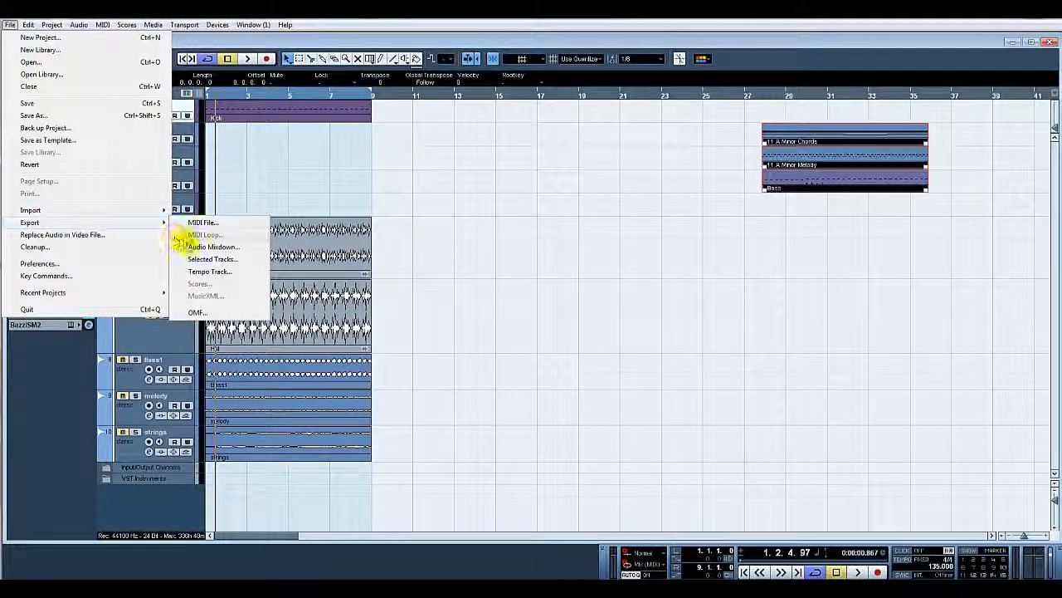
left_click(199, 246)
left_click(645, 231)
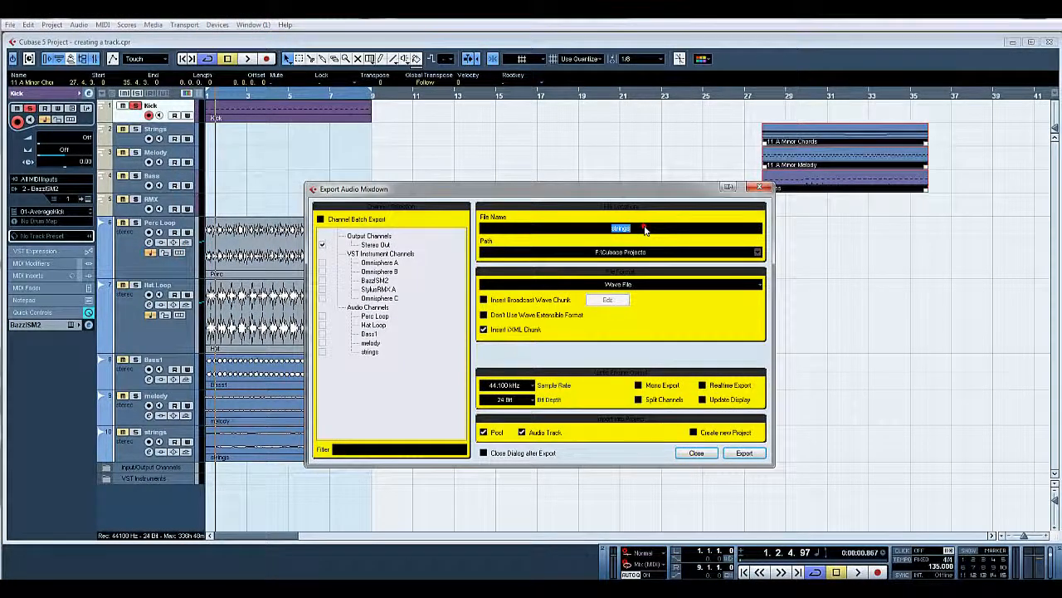
left_click(745, 452)
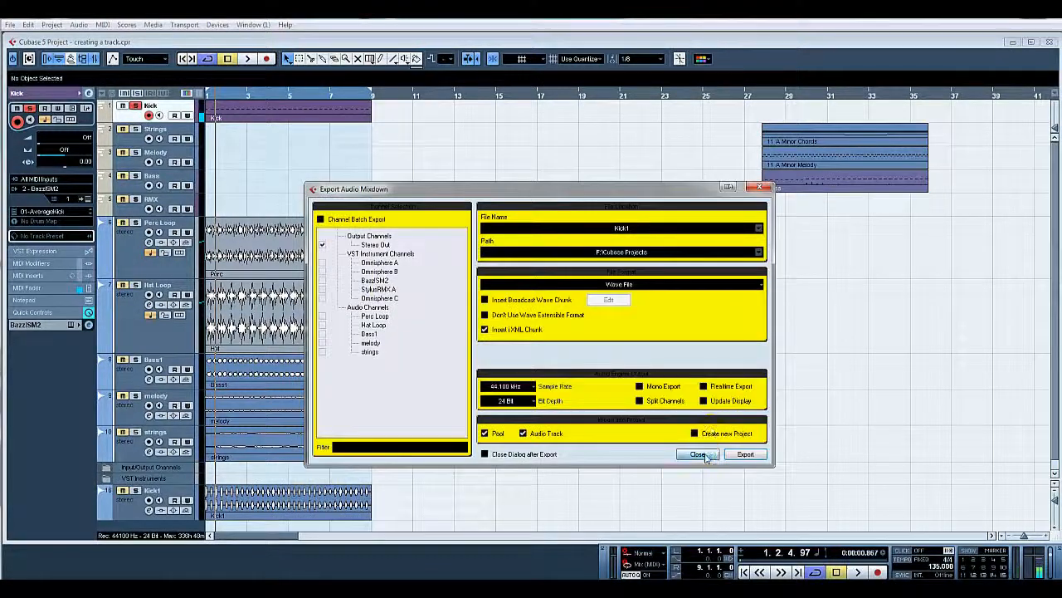
left_click(697, 453)
Place the Kick1 audio track above Perc Loop and shift the Kick MIDI part to about bar 16
left_click(178, 495)
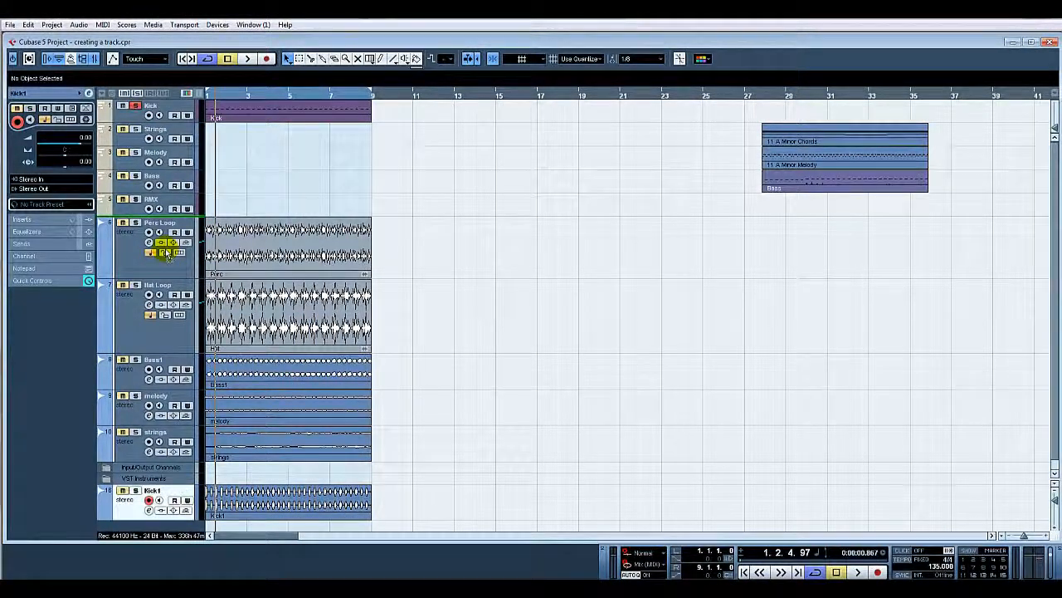
left_click_drag(166, 253, 166, 253)
left_click_drag(291, 112, 581, 131)
left_click_drag(612, 129, 612, 129)
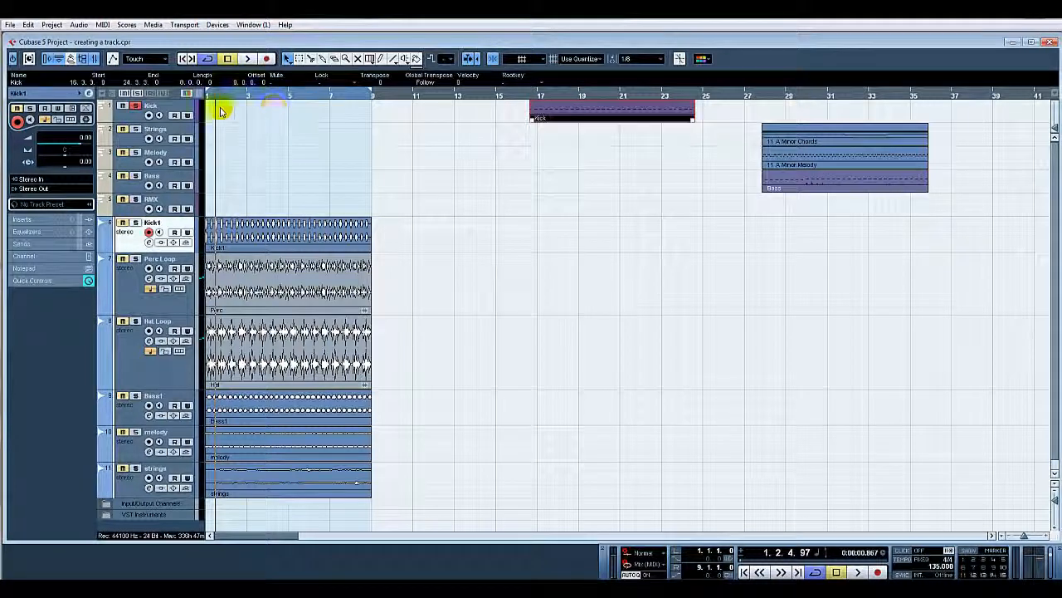
Remove the Kick, Strings, Melody, Bass and RMX tracks, and play back the remaining audio tracks
left_click(180, 110)
left_click(182, 135, "ctrl")
left_click(182, 158, "ctrl")
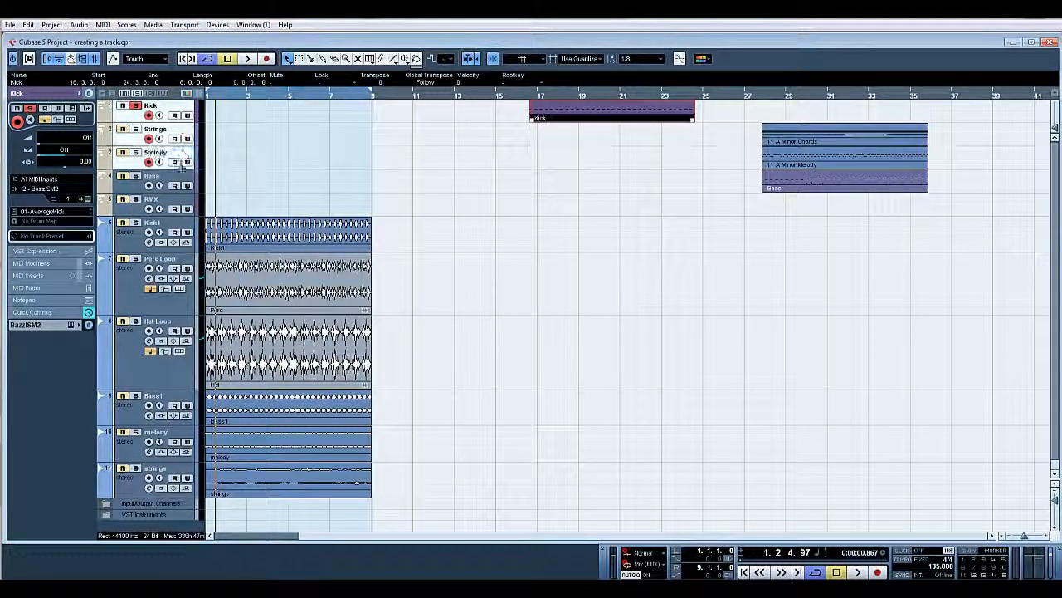
left_click(179, 205, "ctrl")
right_click(180, 205)
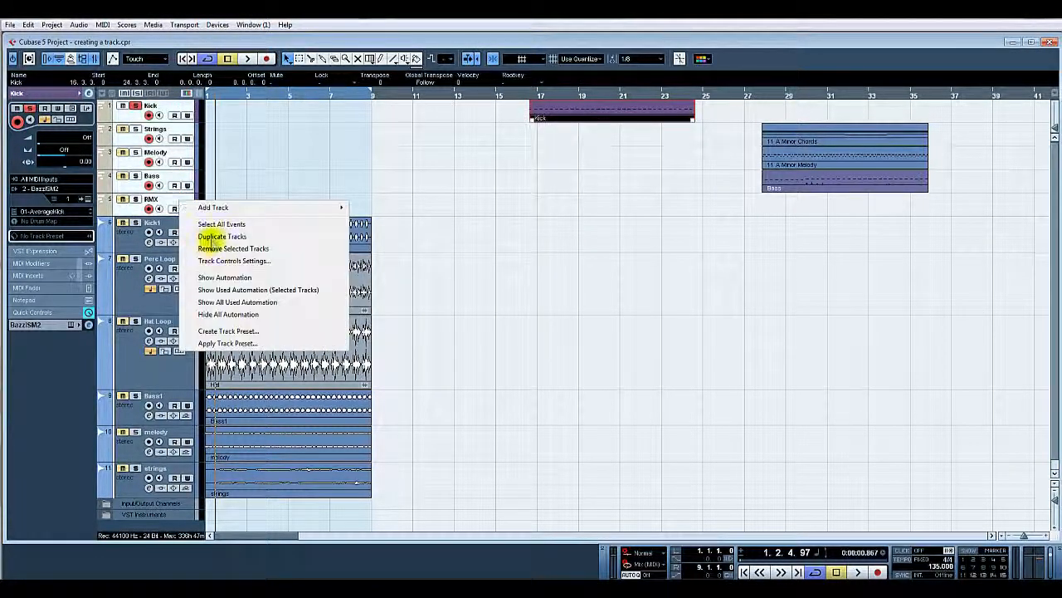
left_click(218, 248)
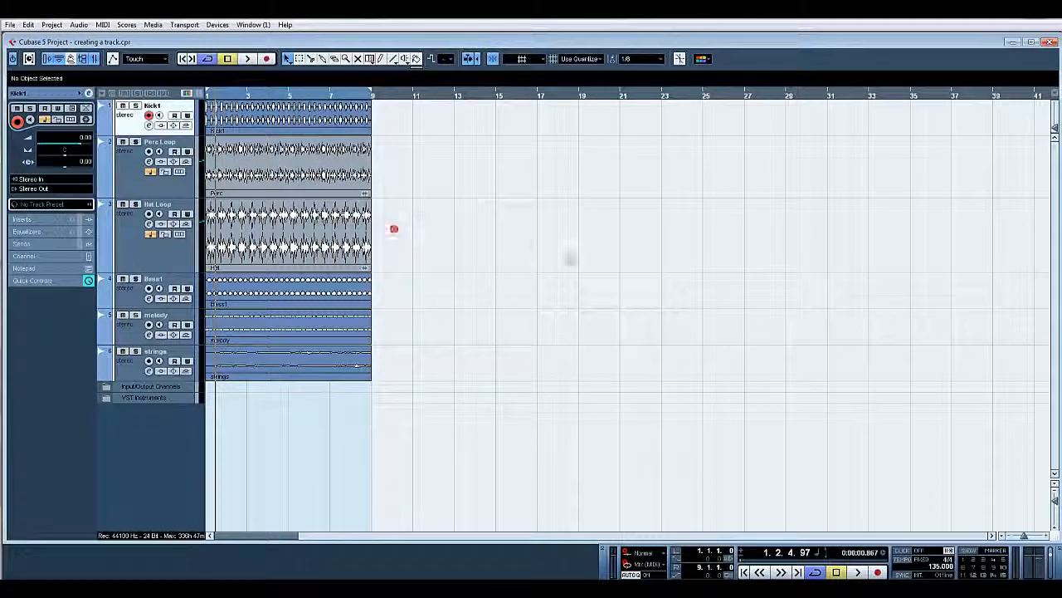
key("space")
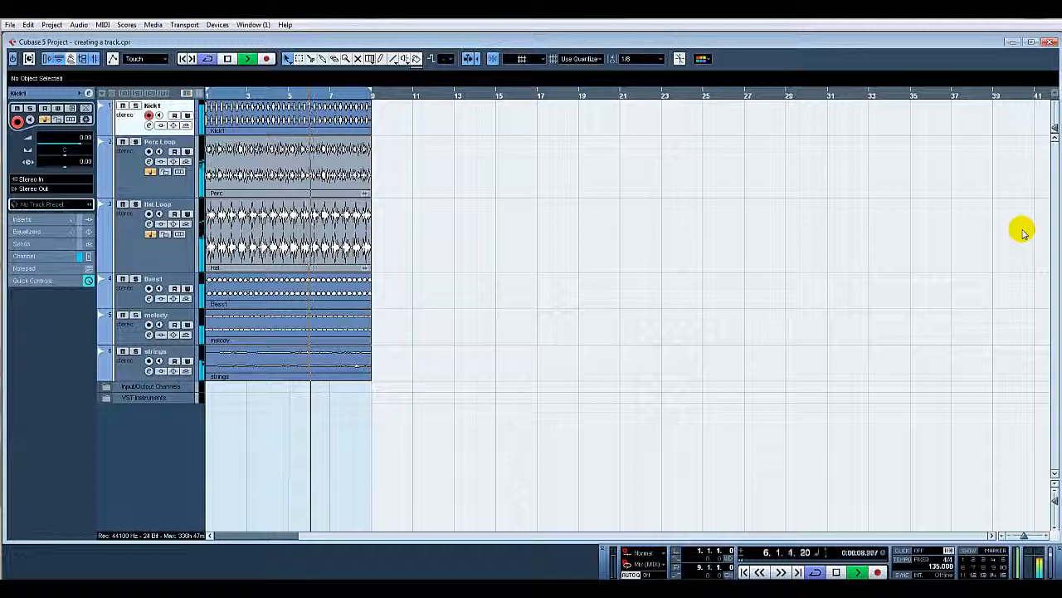
key("space")
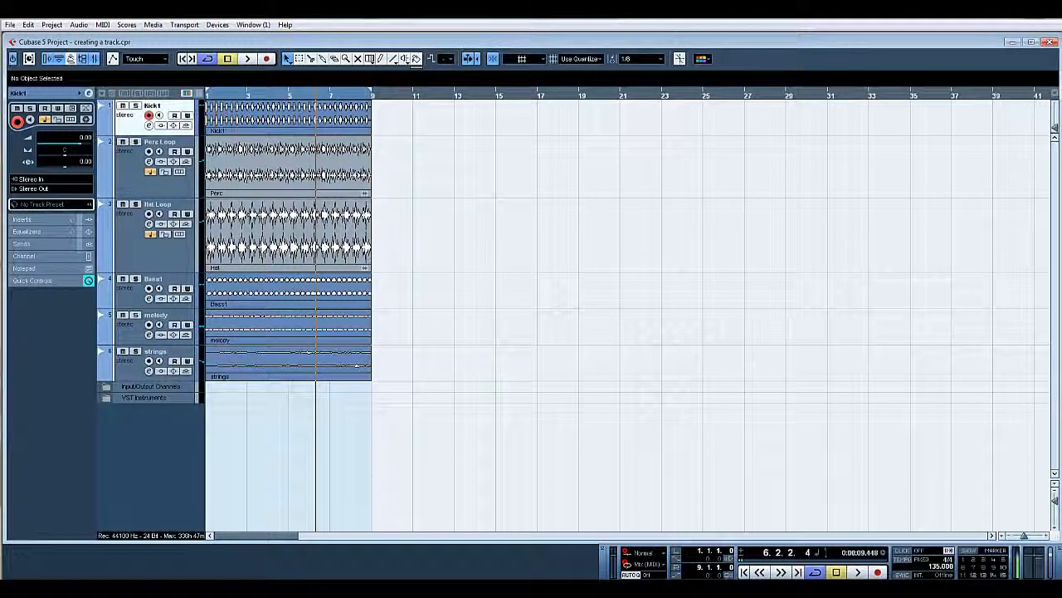
Load the SSLComp Stereo compressor into the first insert slot of the Kick1 channel
key("F3")
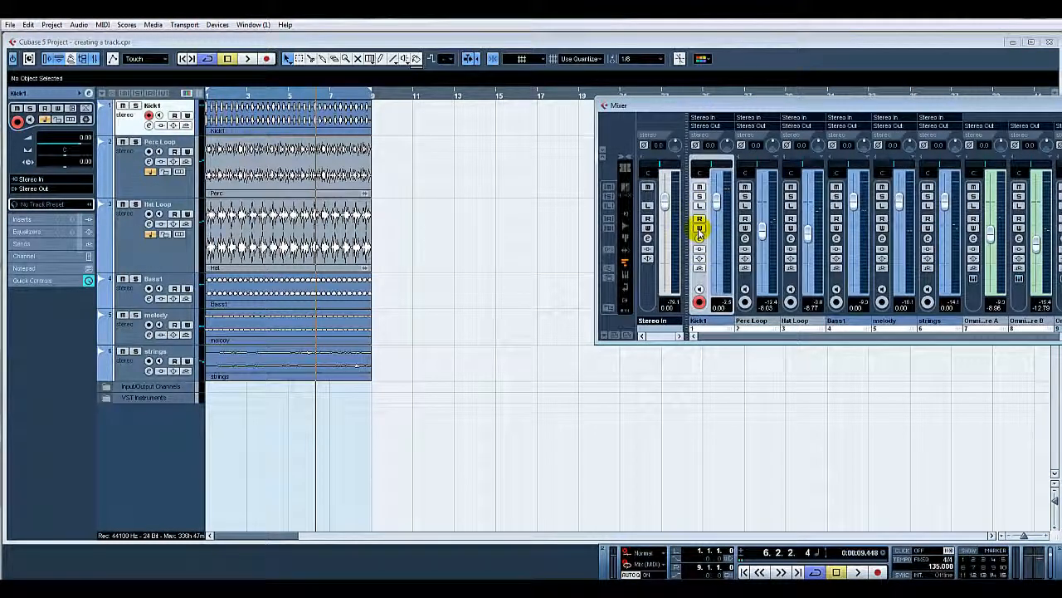
left_click(699, 240)
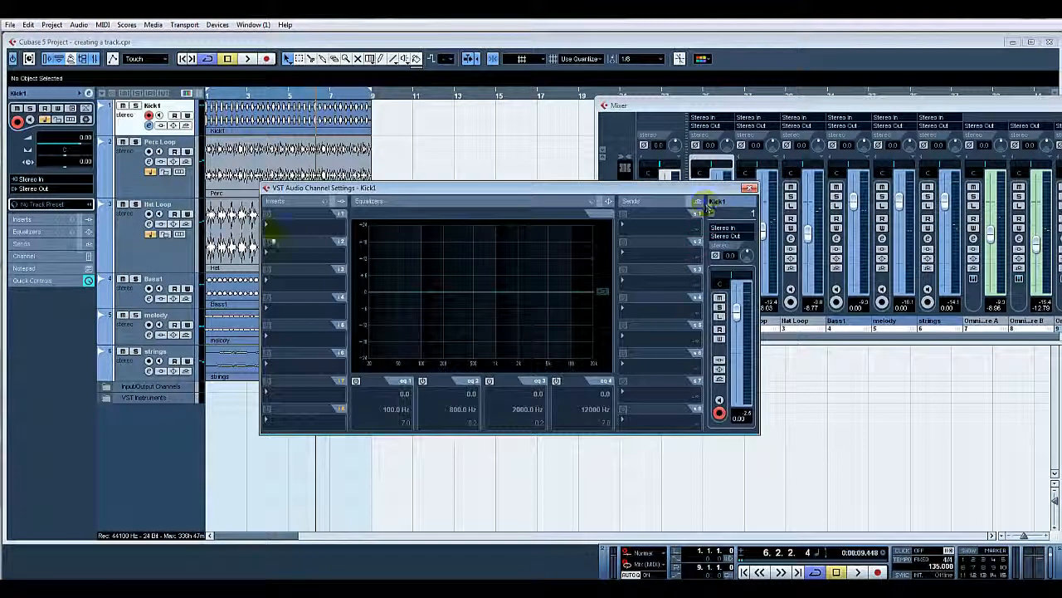
left_click(272, 228)
mouse_move(308, 294)
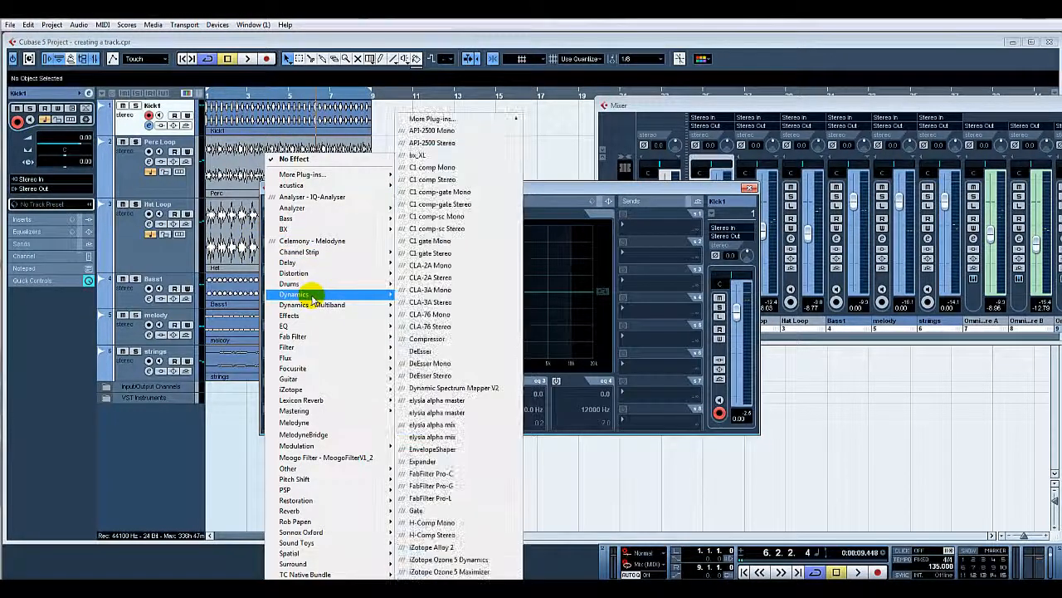
mouse_move(467, 118)
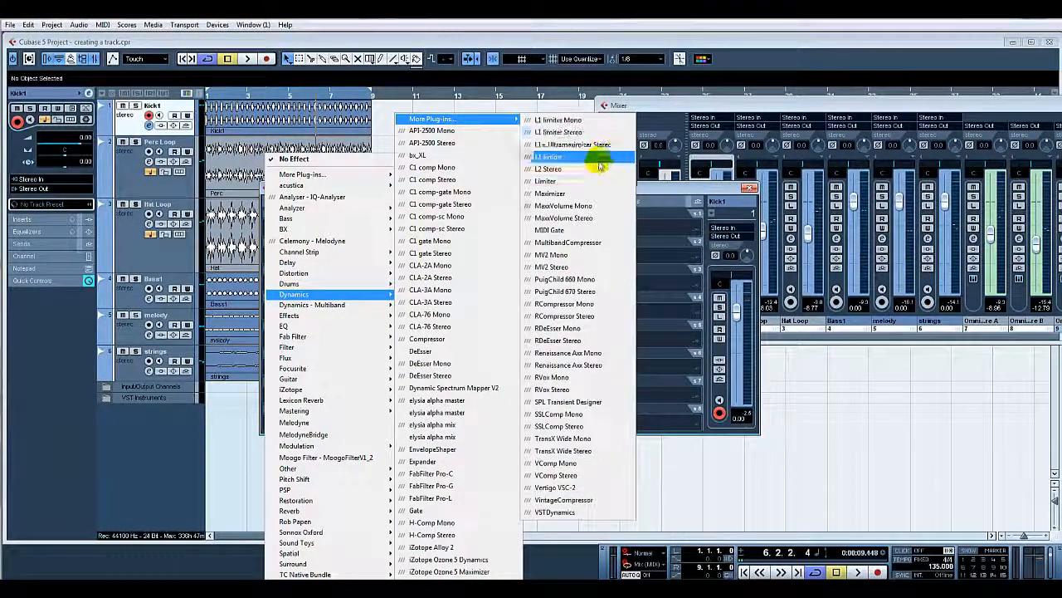
left_click(585, 426)
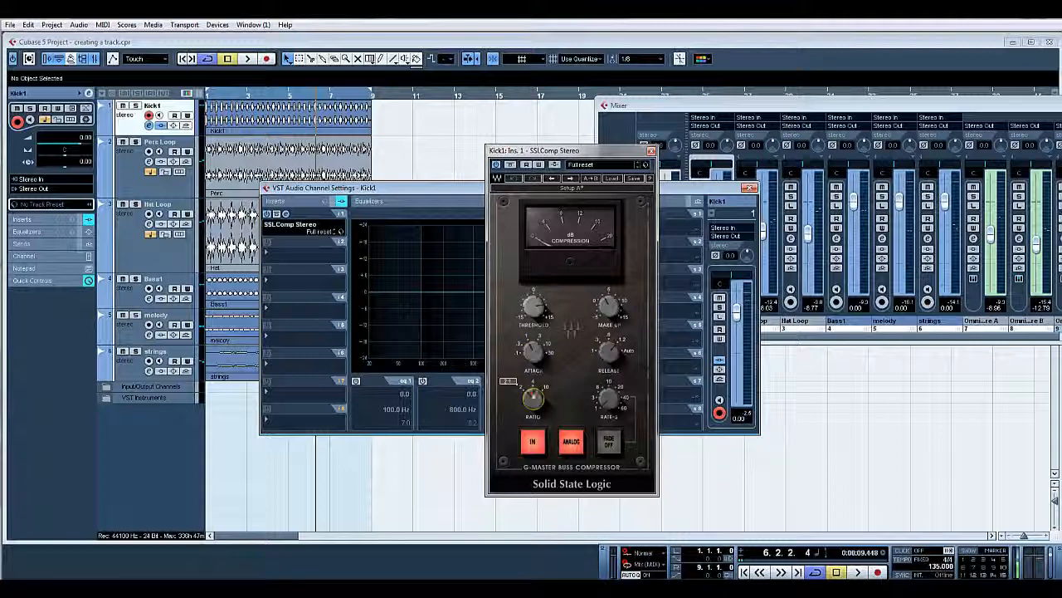
Adjust the compressor's make-up gain while playing Kick1 soloed, toggling the plug-in's bypass to compare the sound
key("space")
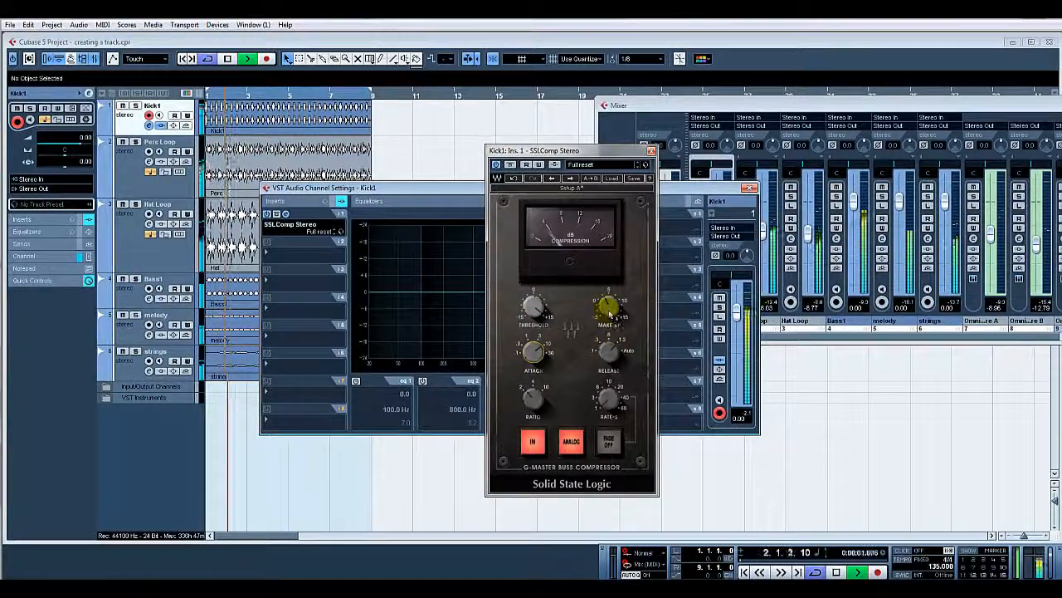
left_click(720, 308)
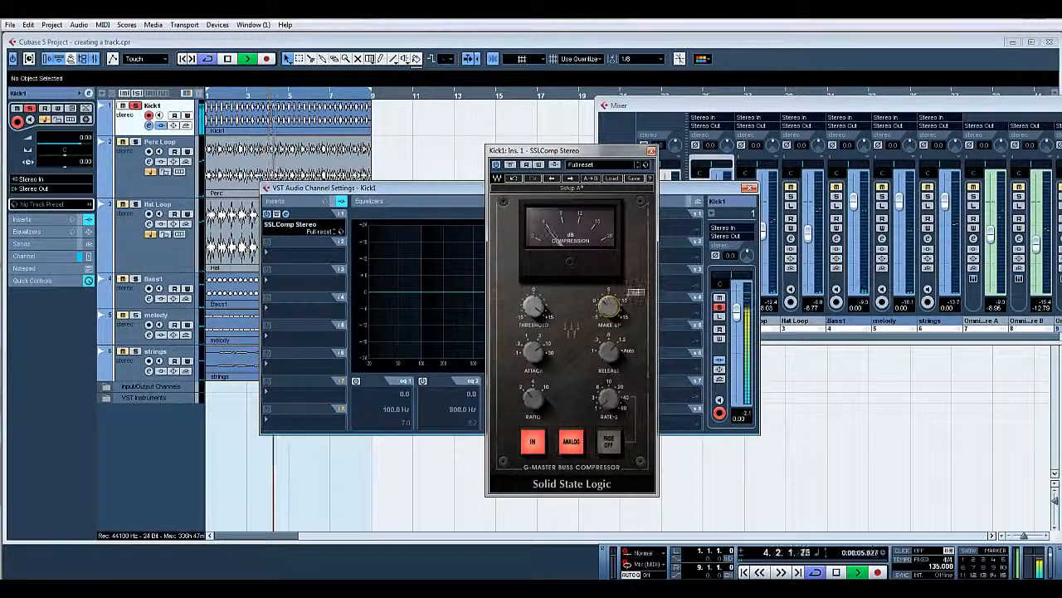
left_click(509, 164)
left_click(509, 164)
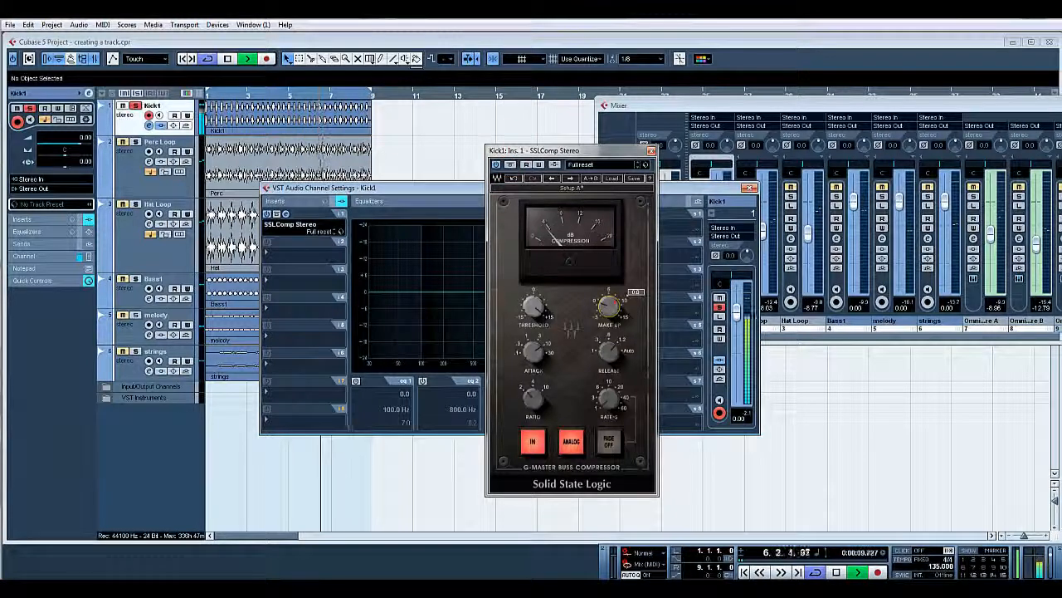
left_click(510, 164)
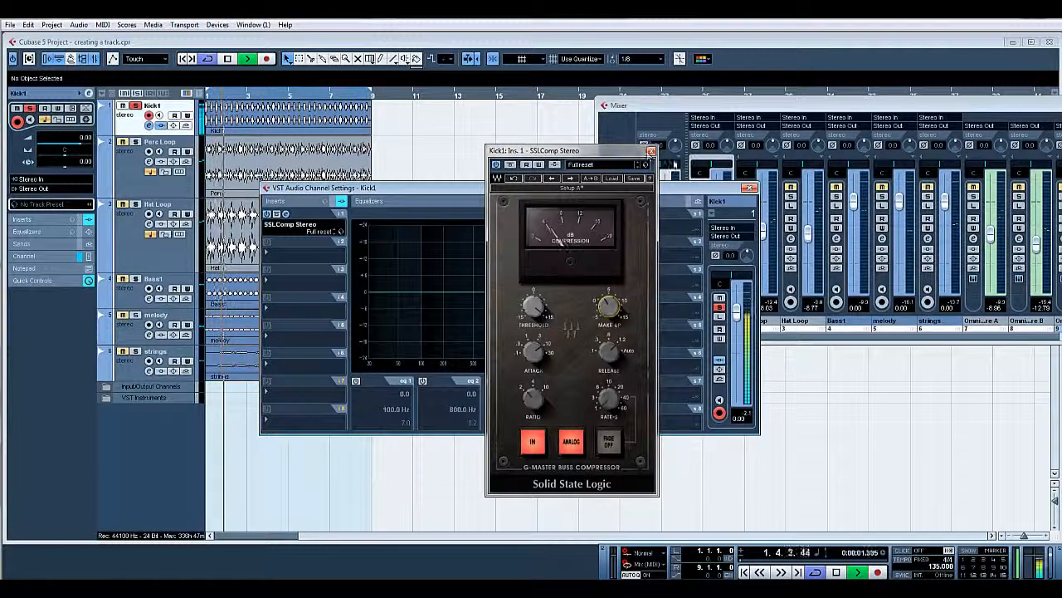
Close the compressor, the Kick1 channel settings and the mixer, and unsolo Kick1
left_click(652, 152)
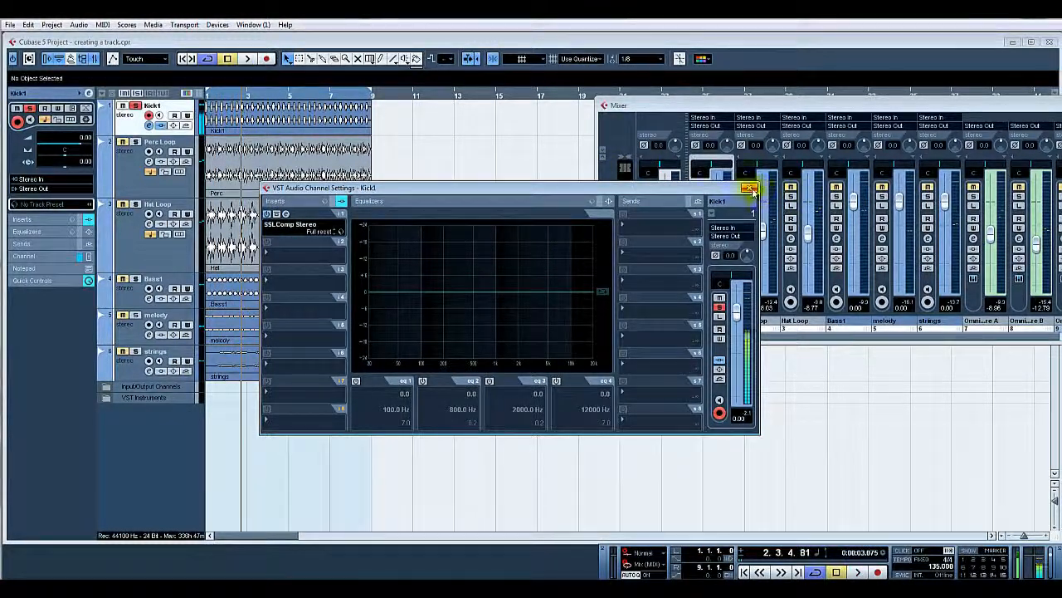
left_click(749, 188)
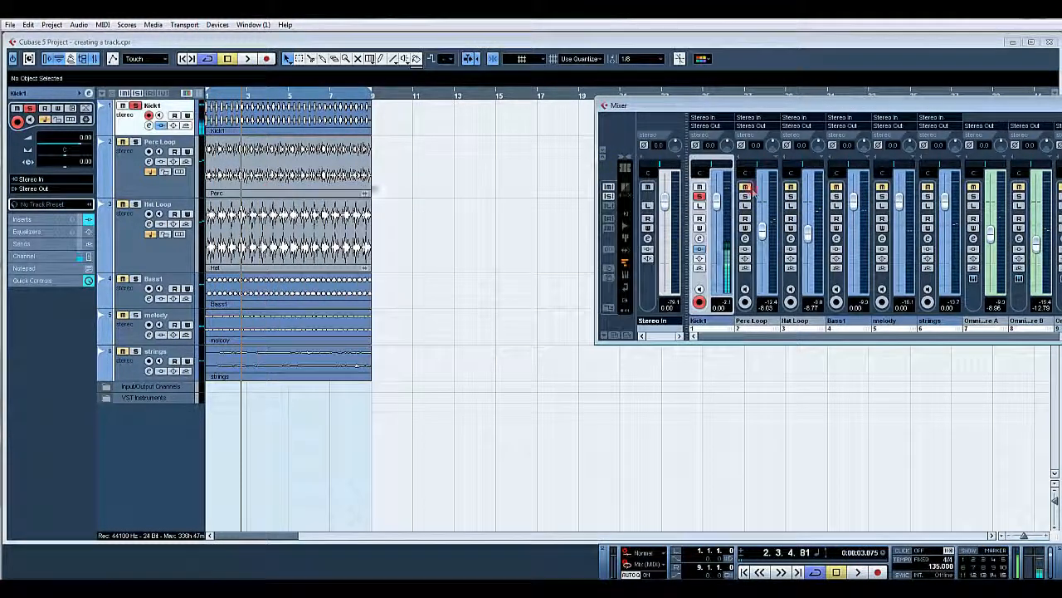
key("F3")
left_click(135, 106)
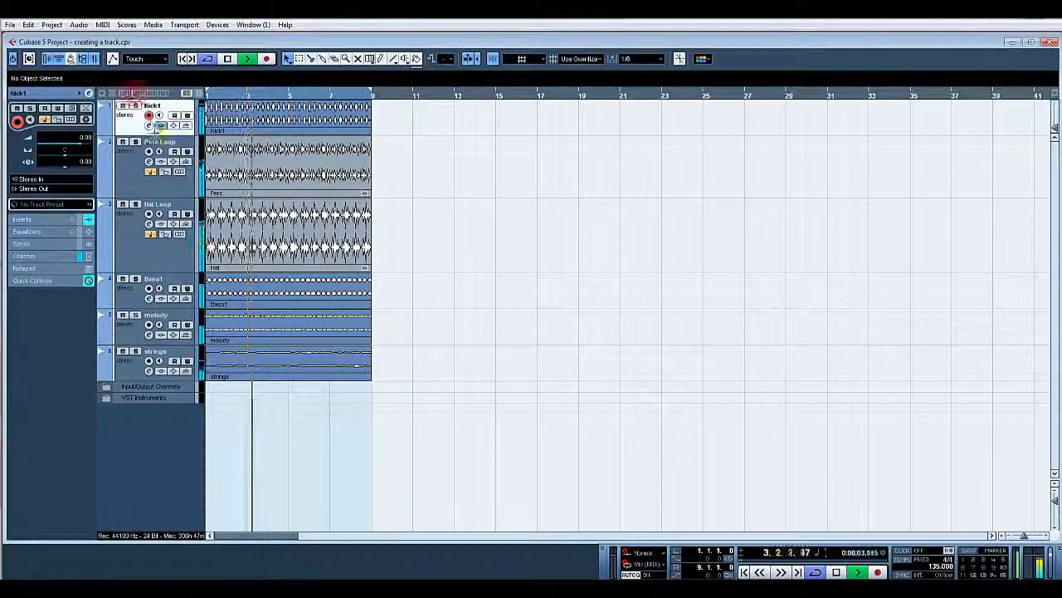
Solo the Perc Loop track and load FabFilter Pro-Q into its first insert slot
left_click(135, 142)
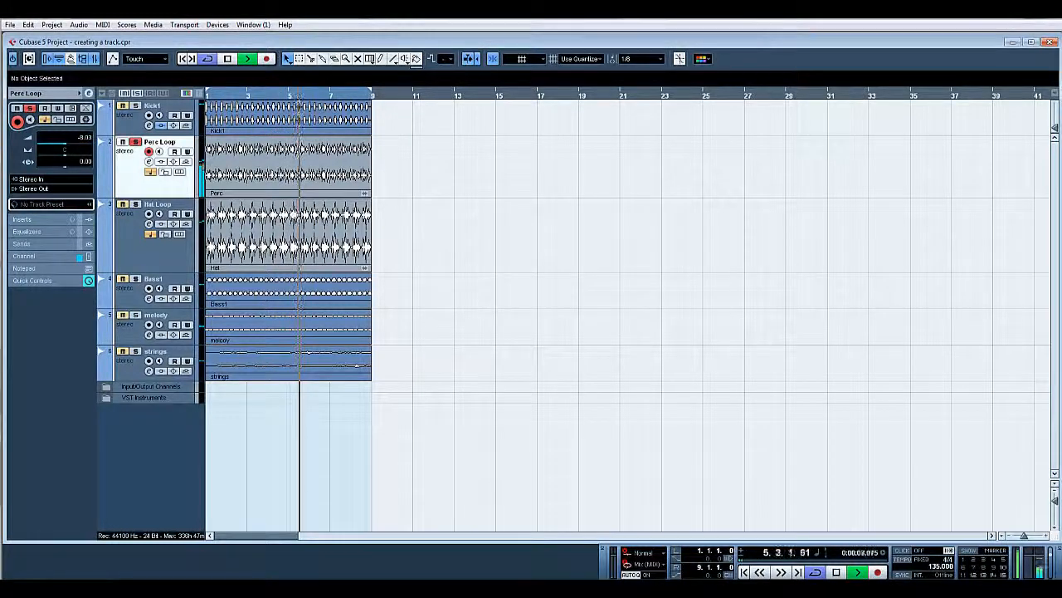
key("F3")
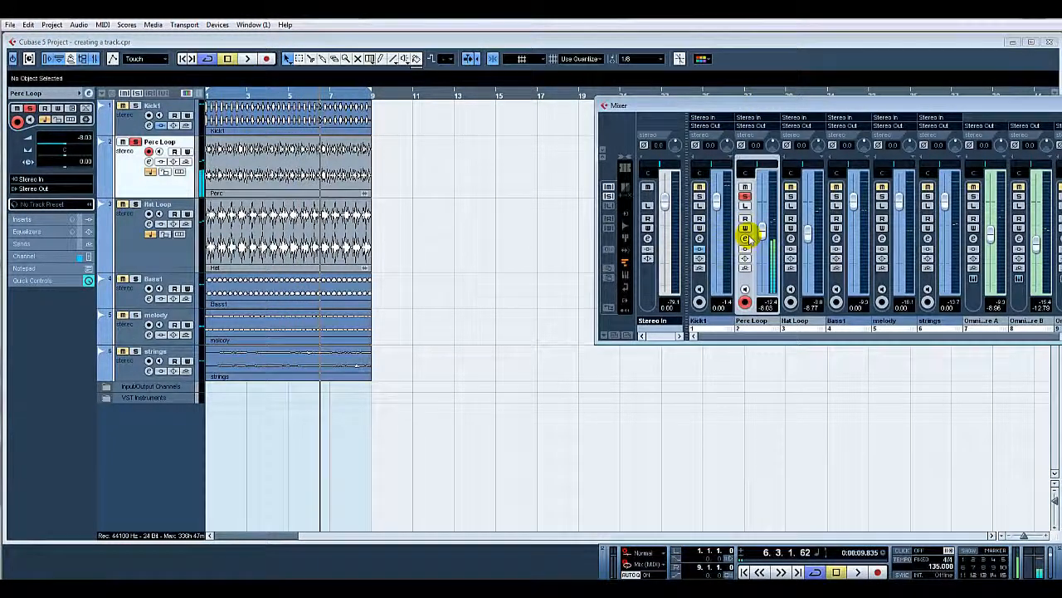
left_click(744, 237)
left_click(274, 229)
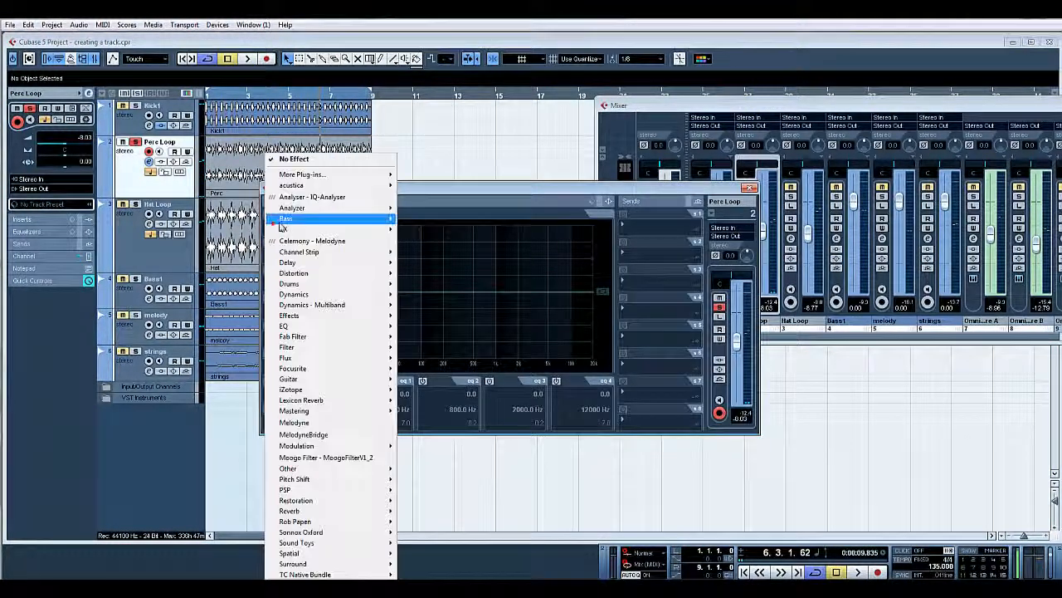
left_click(439, 202)
left_click(274, 228)
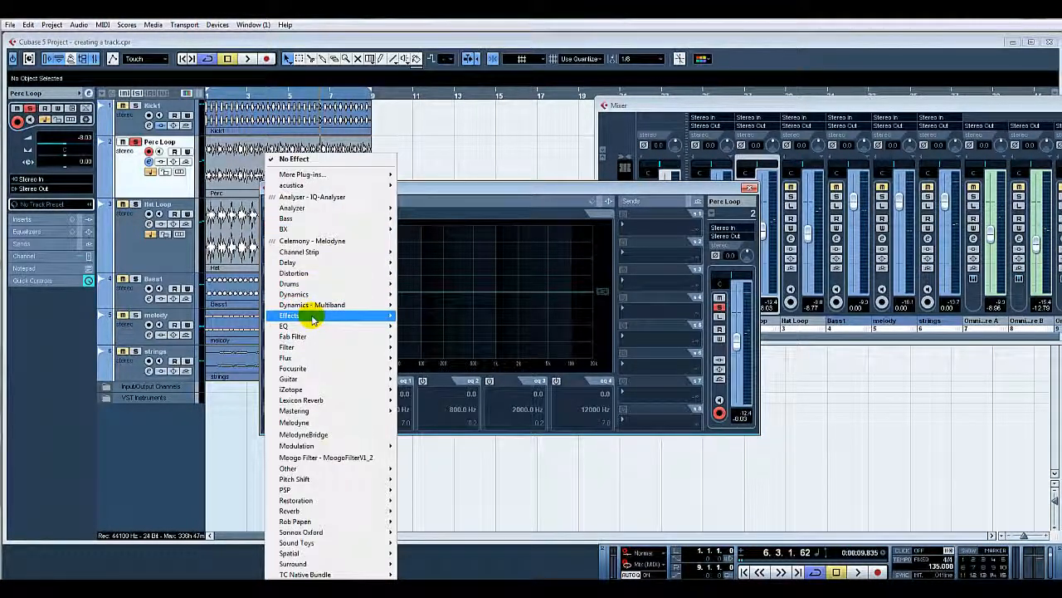
mouse_move(314, 327)
left_click(495, 286)
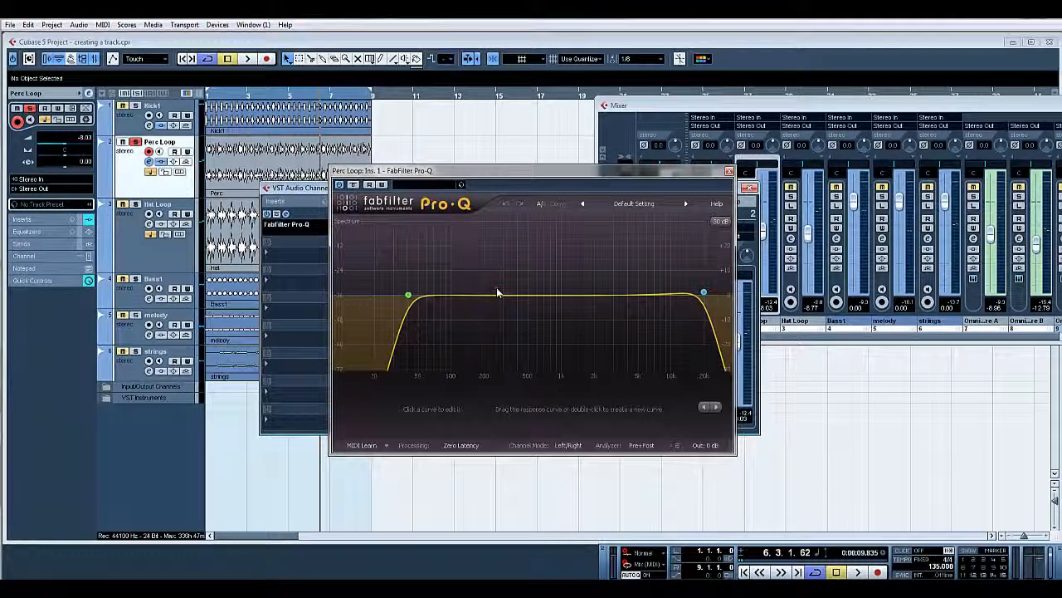
During playback, set the Perc Loop EQ's low cut to about 205 Hz, add a slight high-frequency bell boost, lower the high cut, and close its windows
key("space")
left_click_drag(407, 295, 485, 291)
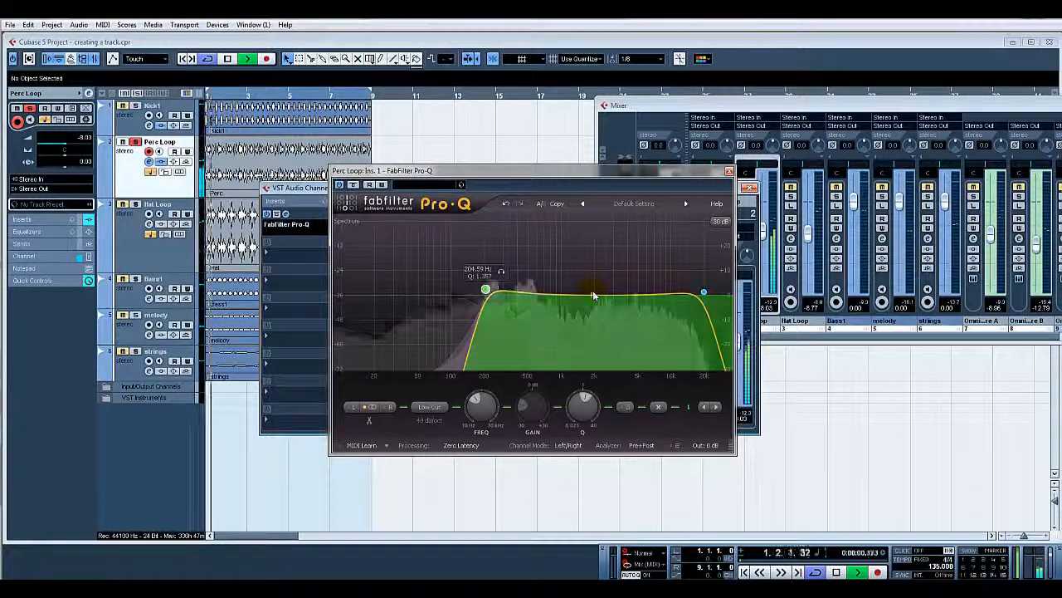
left_click_drag(602, 298, 650, 290)
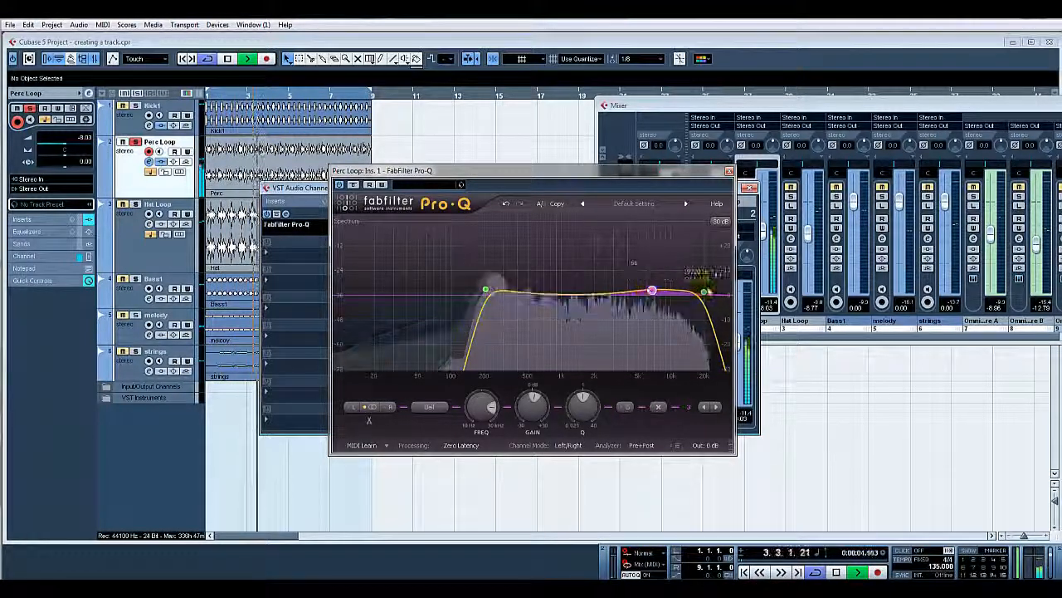
left_click_drag(704, 292, 697, 290)
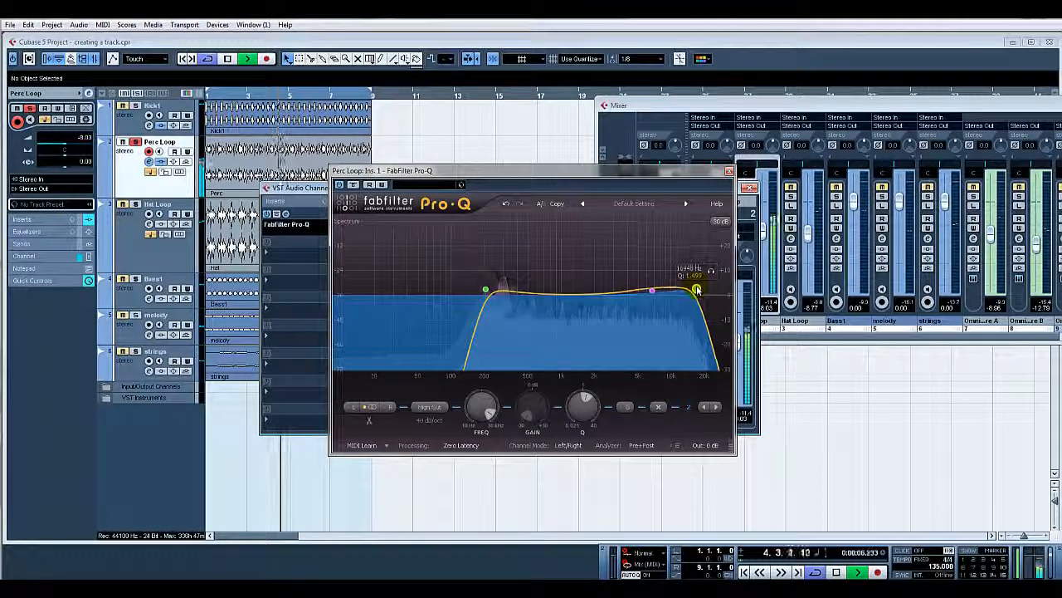
left_click(729, 171)
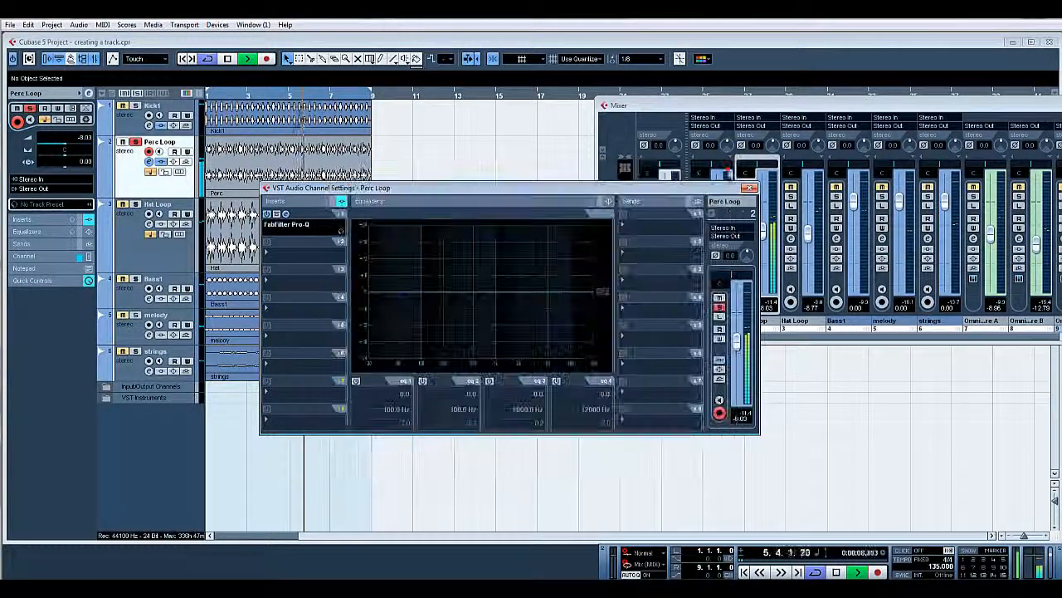
left_click(749, 190)
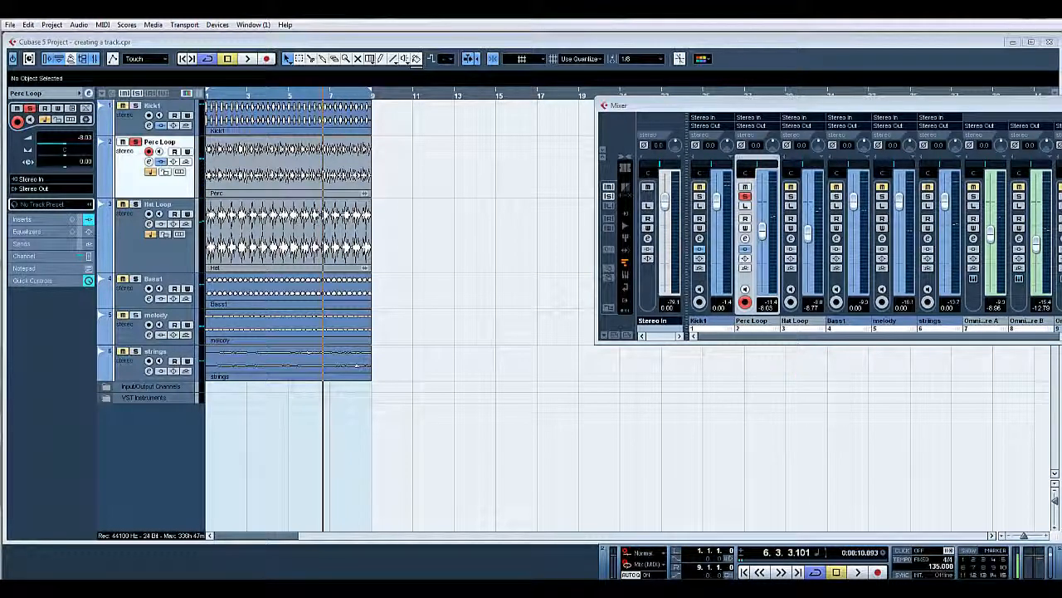
Add a stereo group channel named "drum bus" in the VST Connections and close them
key("F4")
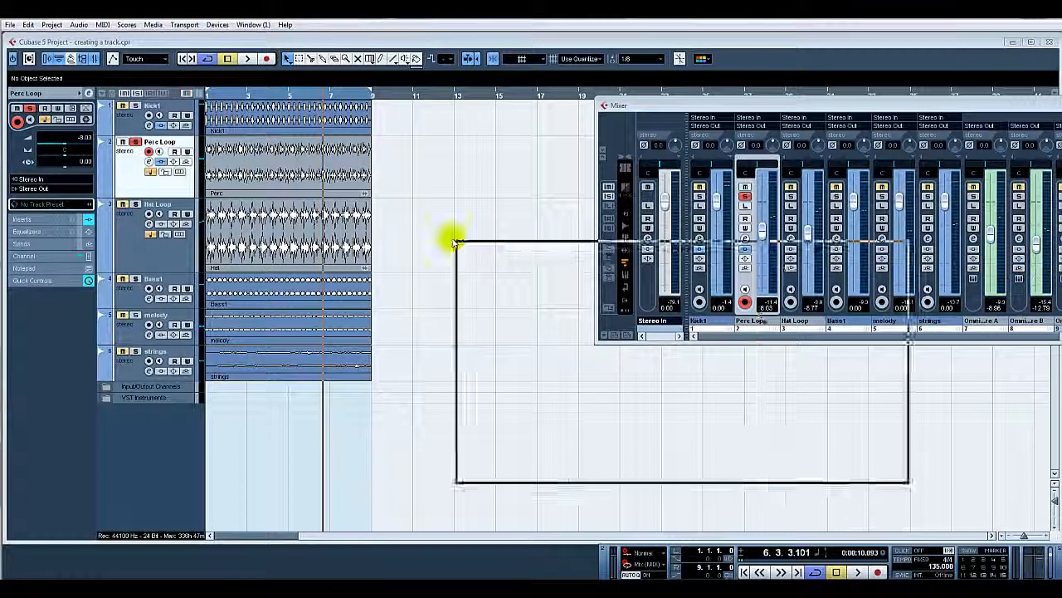
left_click(604, 249)
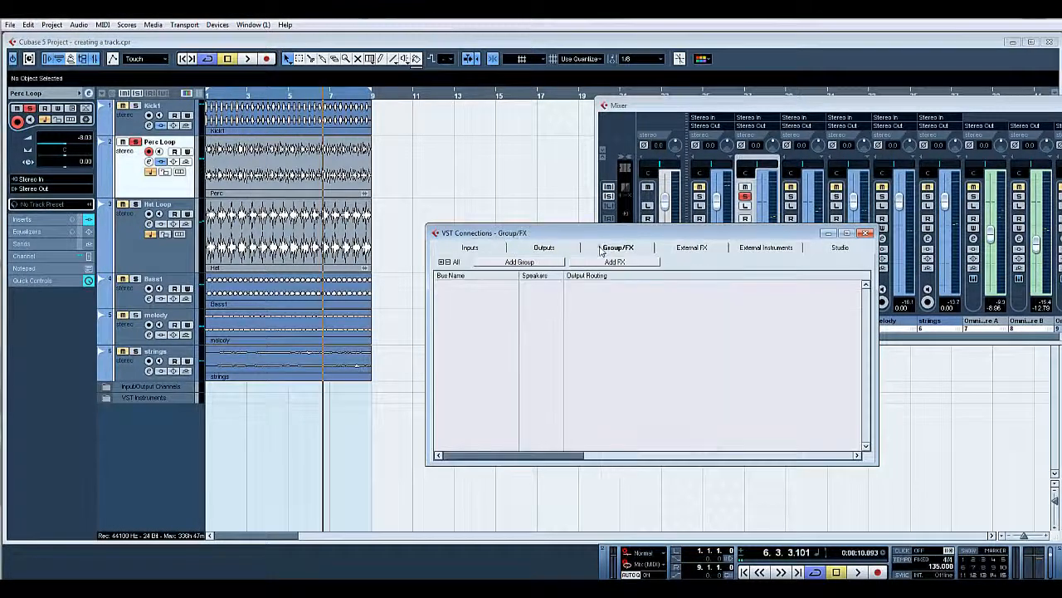
left_click(520, 262)
left_click(552, 346)
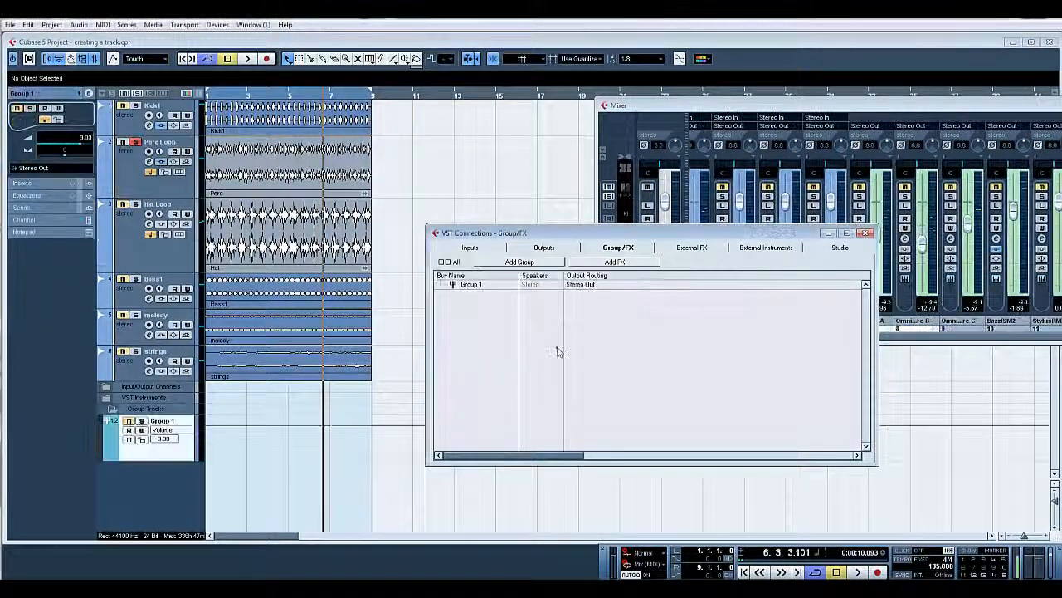
left_click(475, 288)
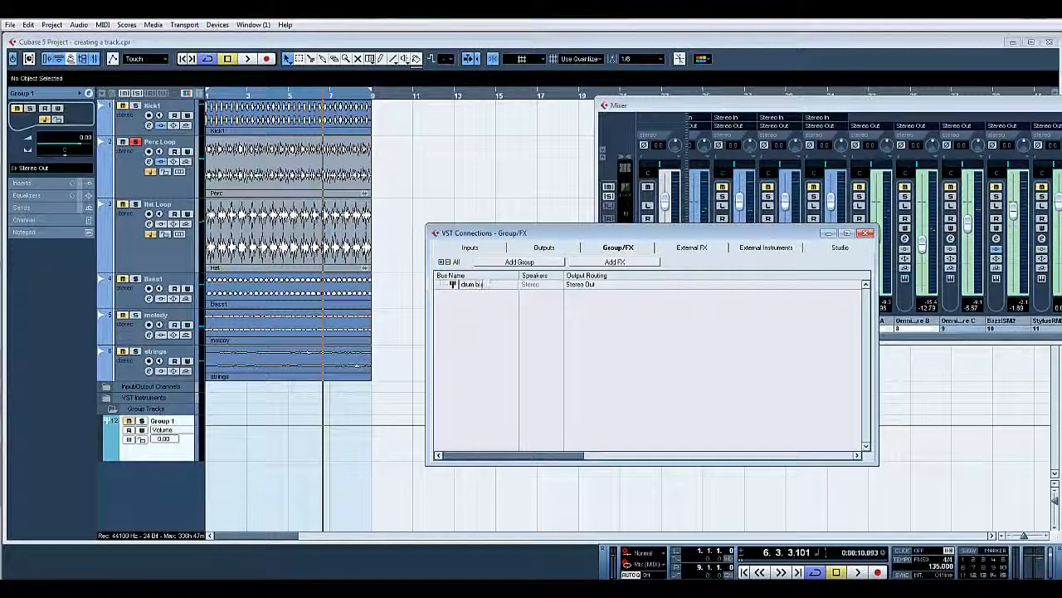
left_click(865, 234)
Route the outputs of the Perc Loop, Hat Loop and Kick1 channels to the drum bus group
left_click(751, 148)
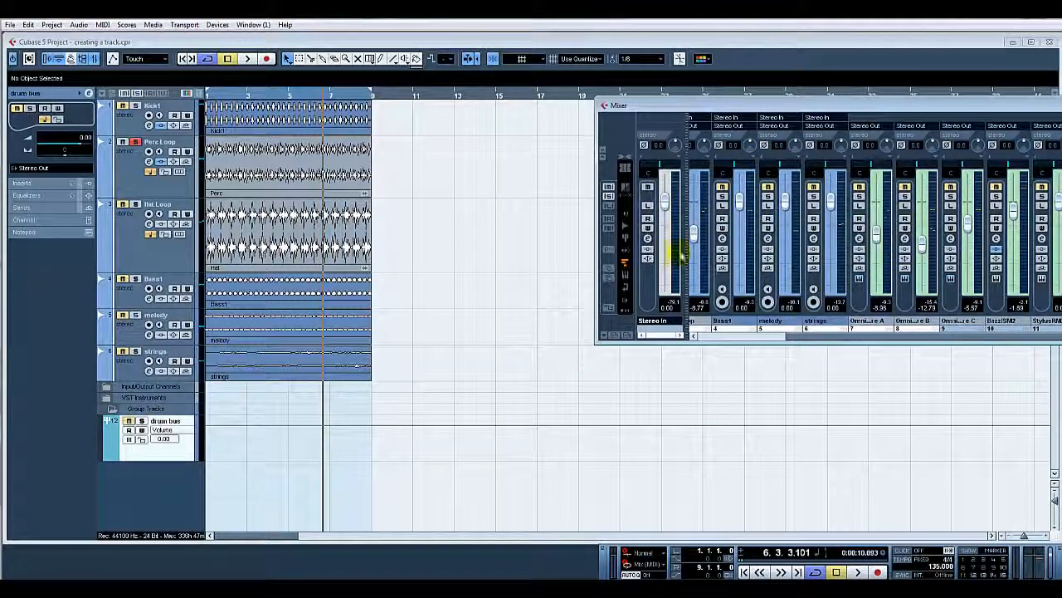
left_click_drag(819, 341, 700, 340)
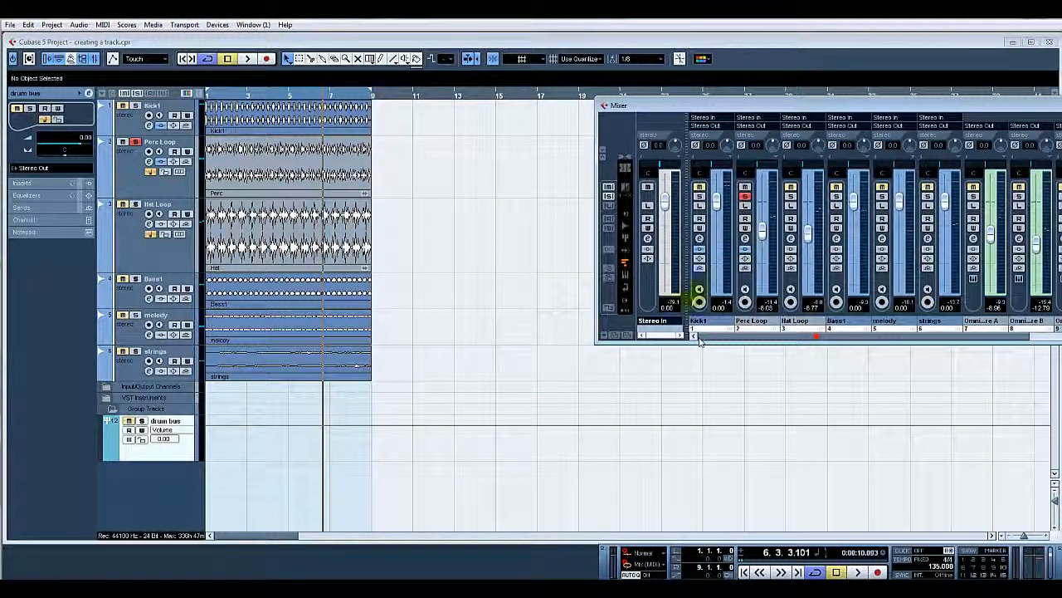
left_click(751, 126)
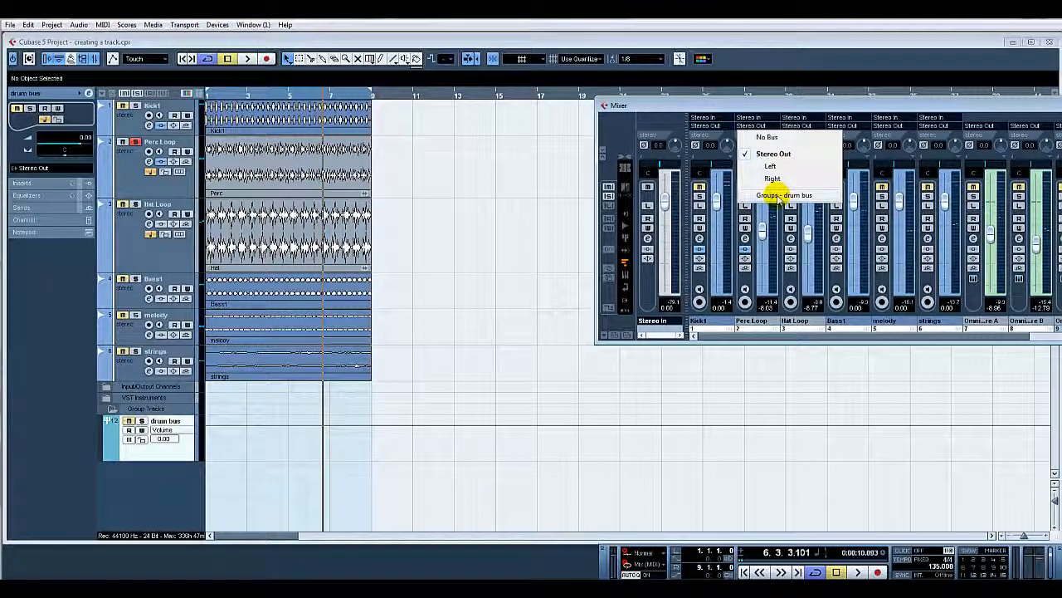
left_click(779, 195)
left_click(793, 126)
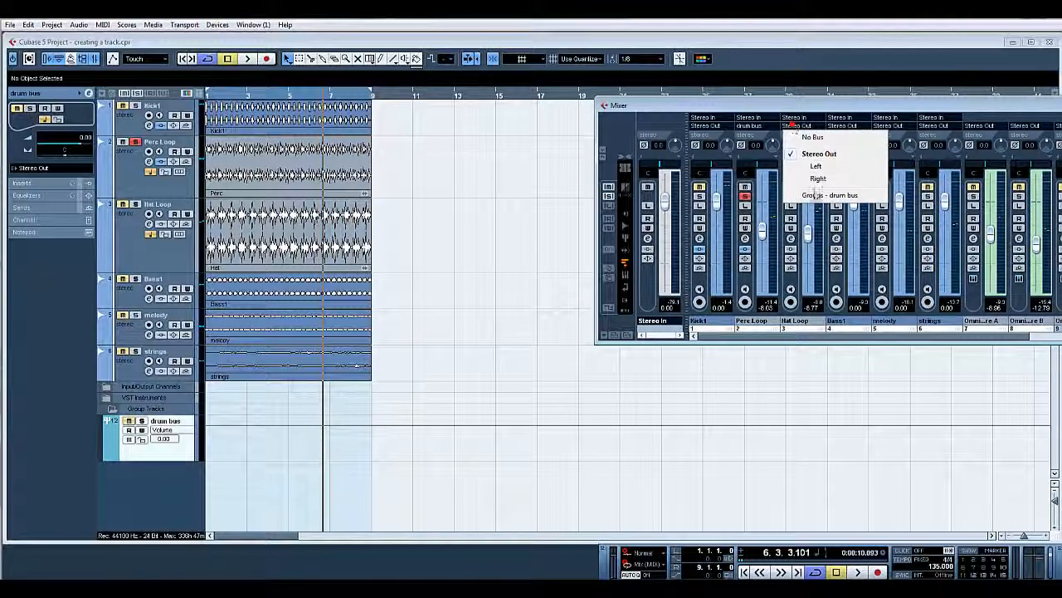
left_click(816, 196)
left_click(705, 126)
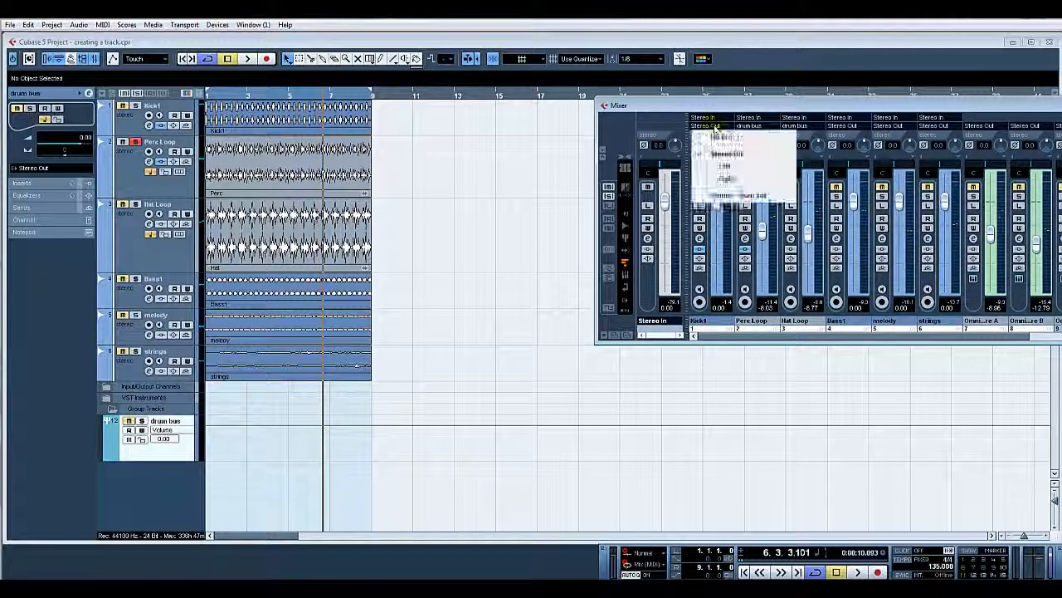
left_click(723, 196)
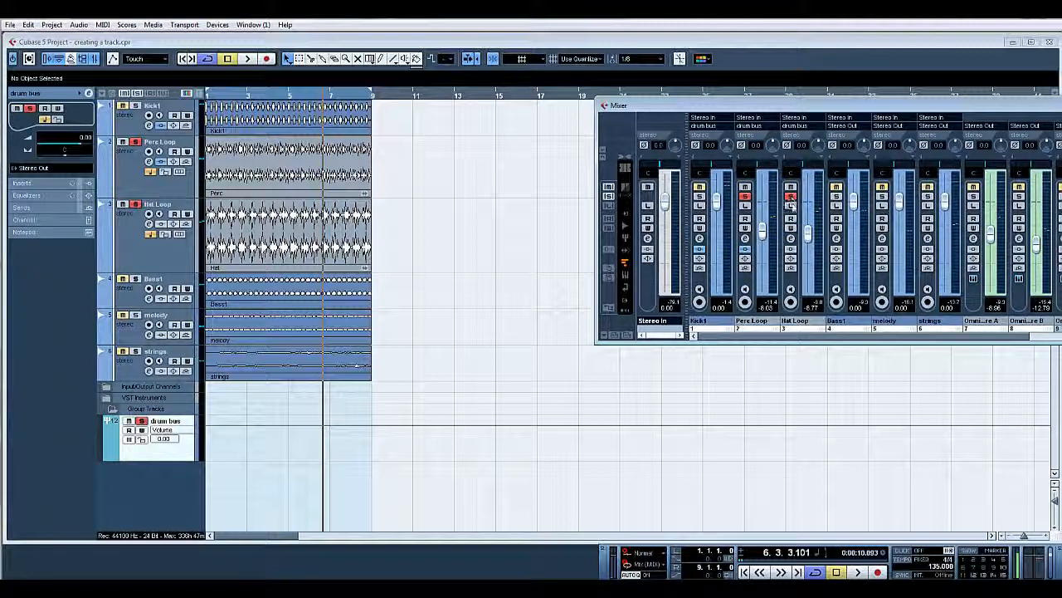
Load FabFilter Pro-Q into the first insert slot of the Hat Loop channel
left_click(791, 238)
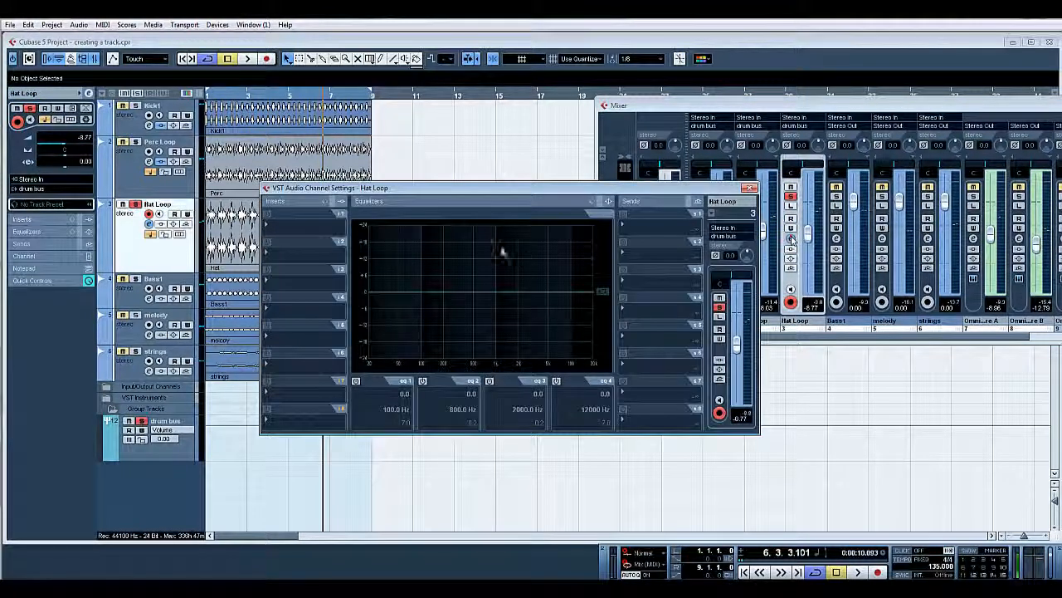
left_click(268, 225)
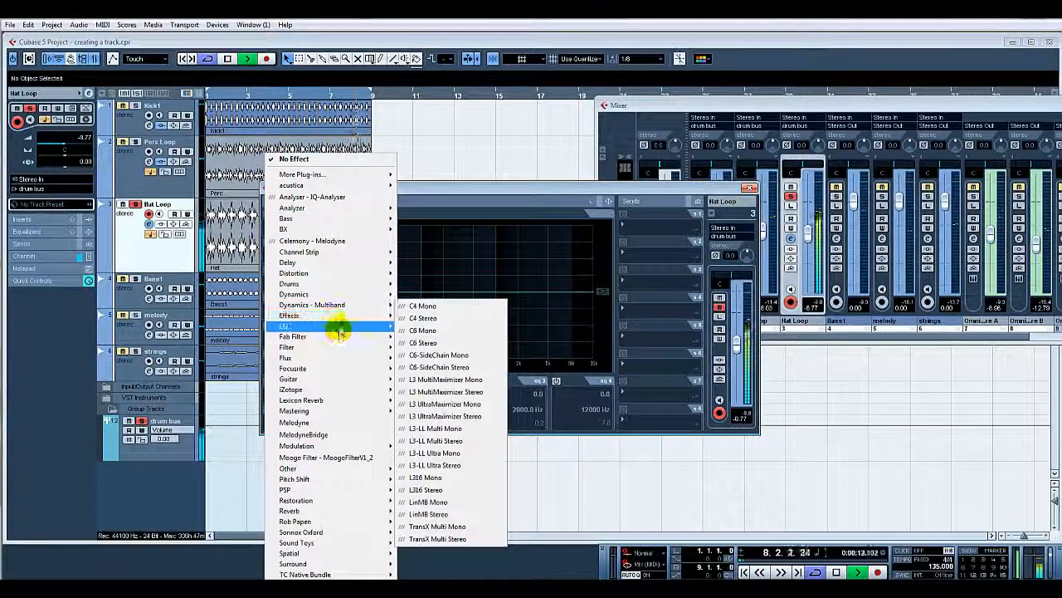
mouse_move(342, 327)
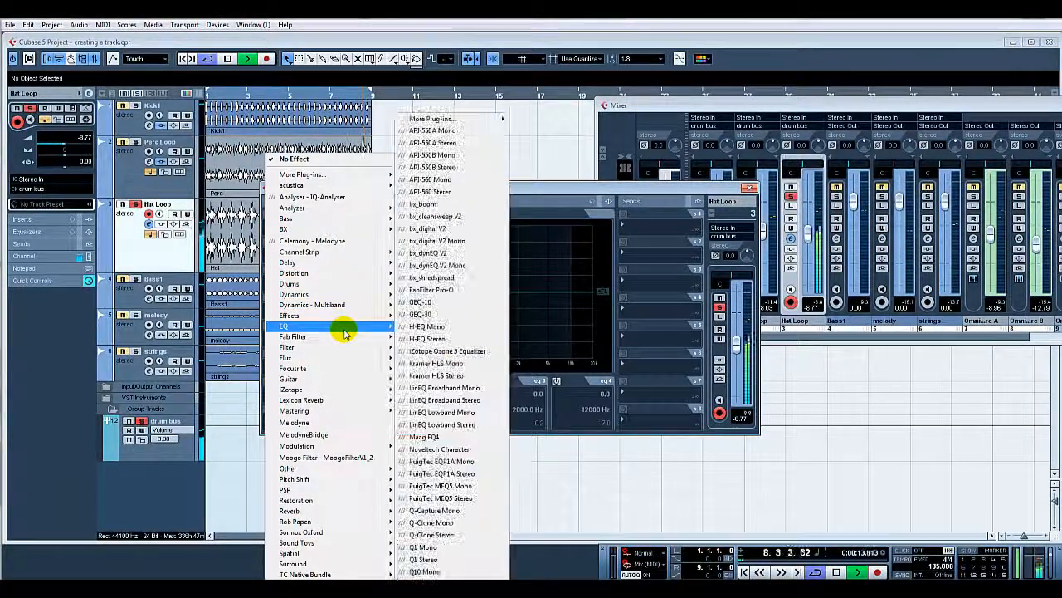
left_click(492, 290)
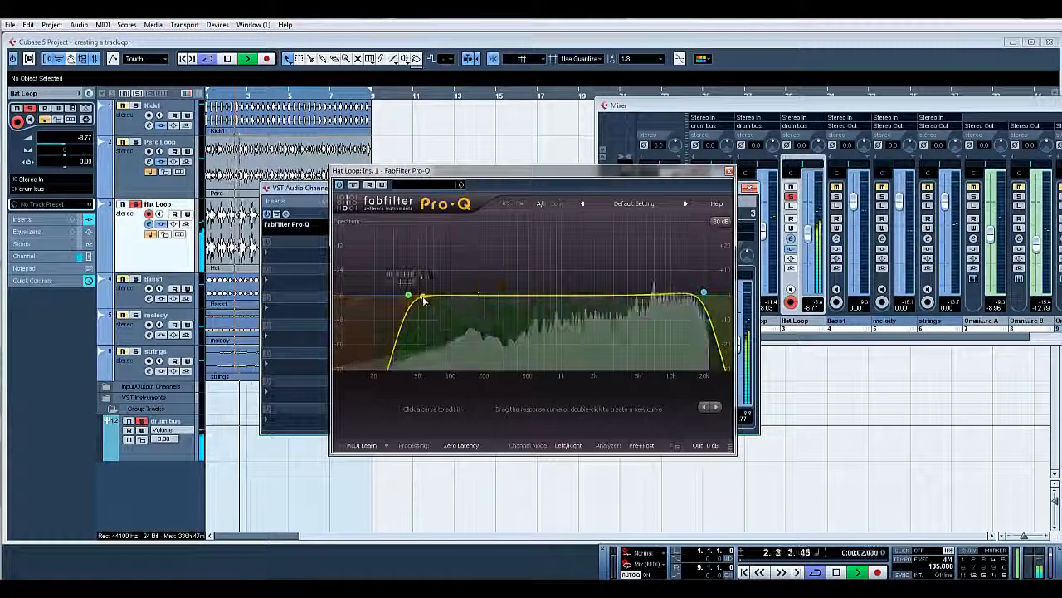
Shape the Hat Loop EQ with a raised low cut, a slight bell boost near 2 kHz and a 17757 Hz high cut, and close its windows
left_click_drag(422, 294, 479, 293)
mouse_move(587, 294)
left_mouse_down()
mouse_move(568, 286)
mouse_move(603, 292)
left_mouse_up()
left_click_drag(705, 294, 700, 299)
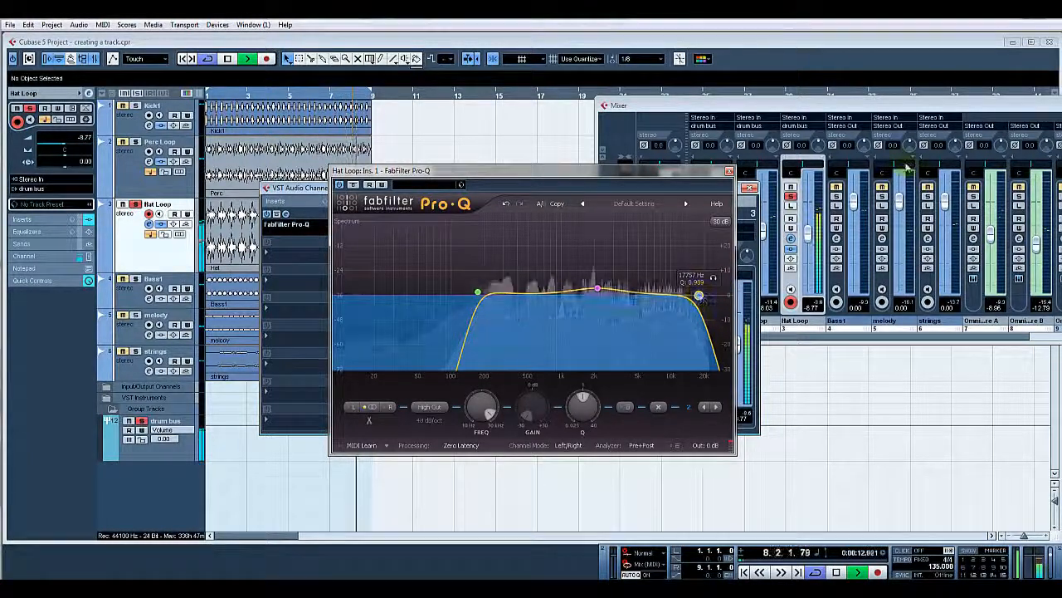
left_click(730, 172)
left_click(749, 188)
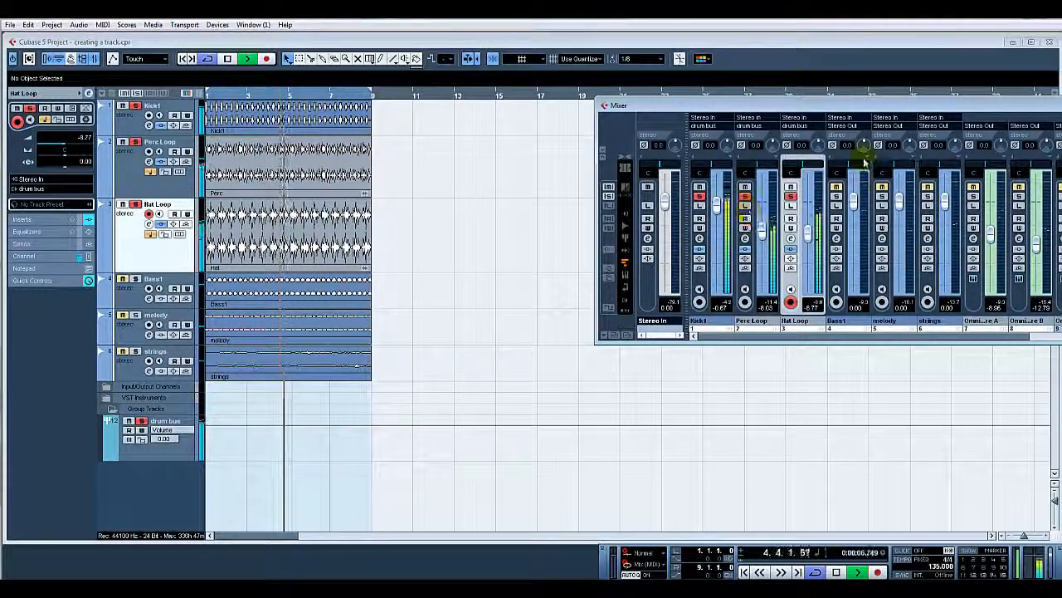
Audition the soloed drums together with Bass1 at a fader level of -1.63 dB, and open the Bass1 channel settings
left_click_drag(856, 108, 682, 130)
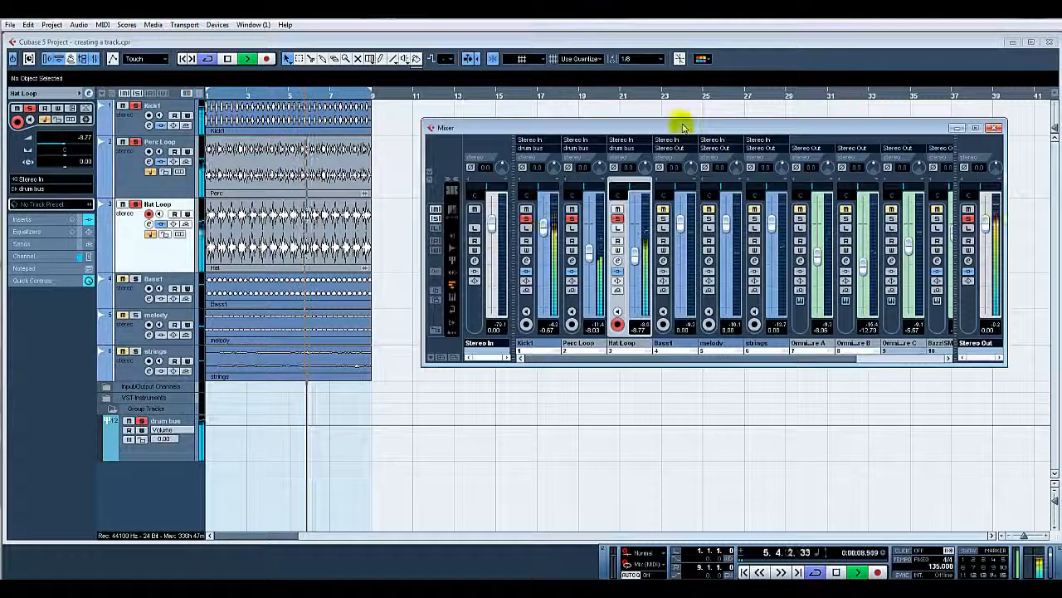
key("space")
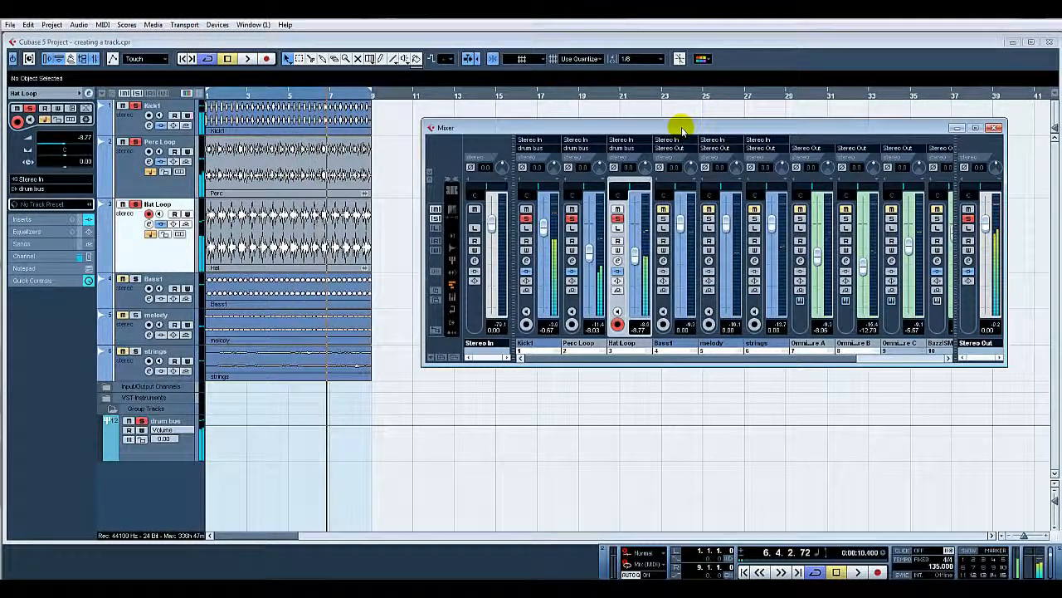
key("space")
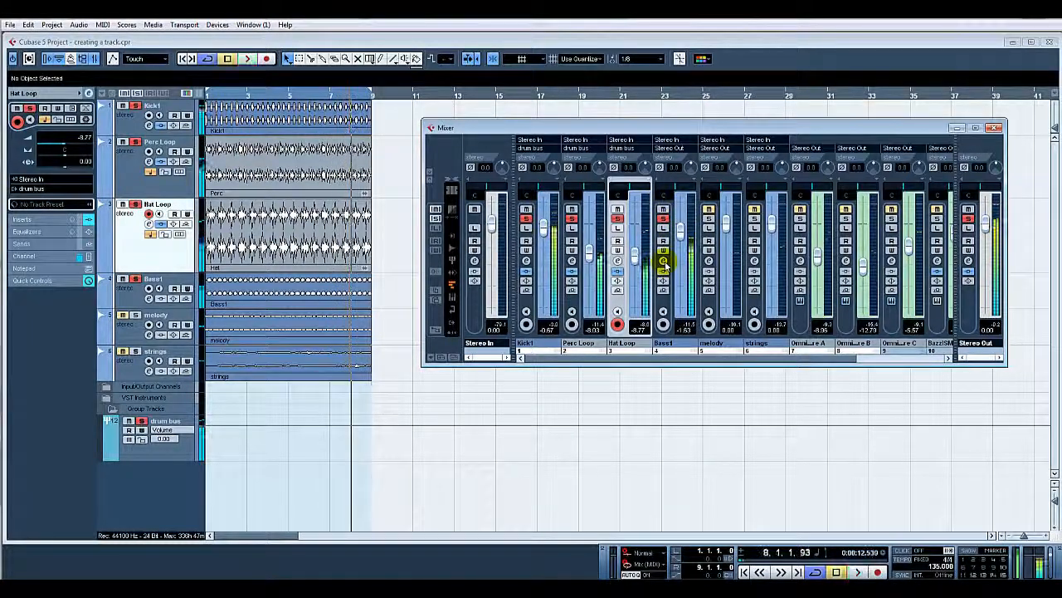
left_click(663, 261)
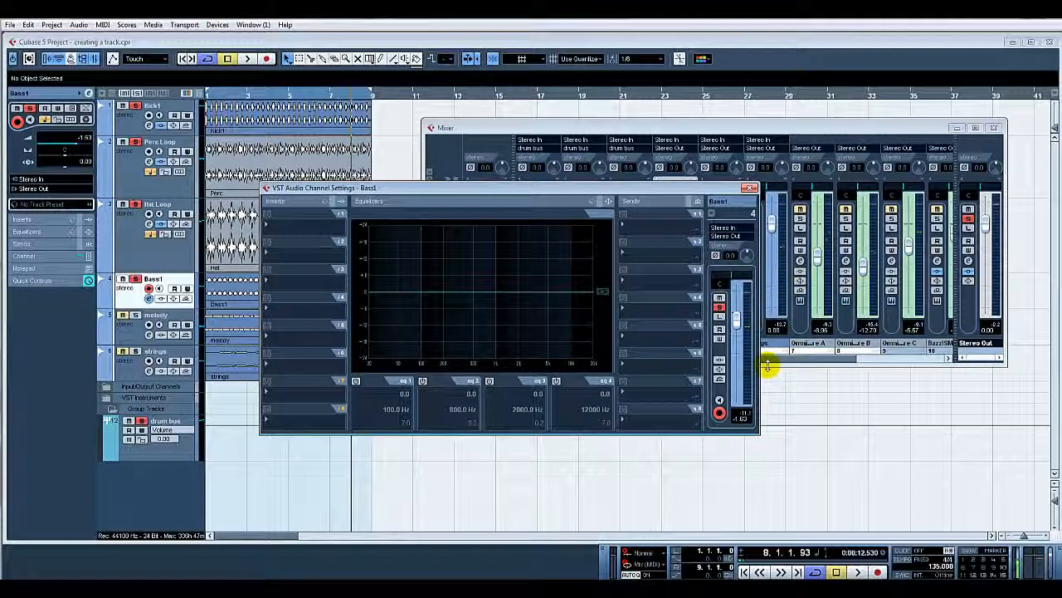
Add a stereo FX channel routed to Stereo Out in the VST Connections and close them
key("F4")
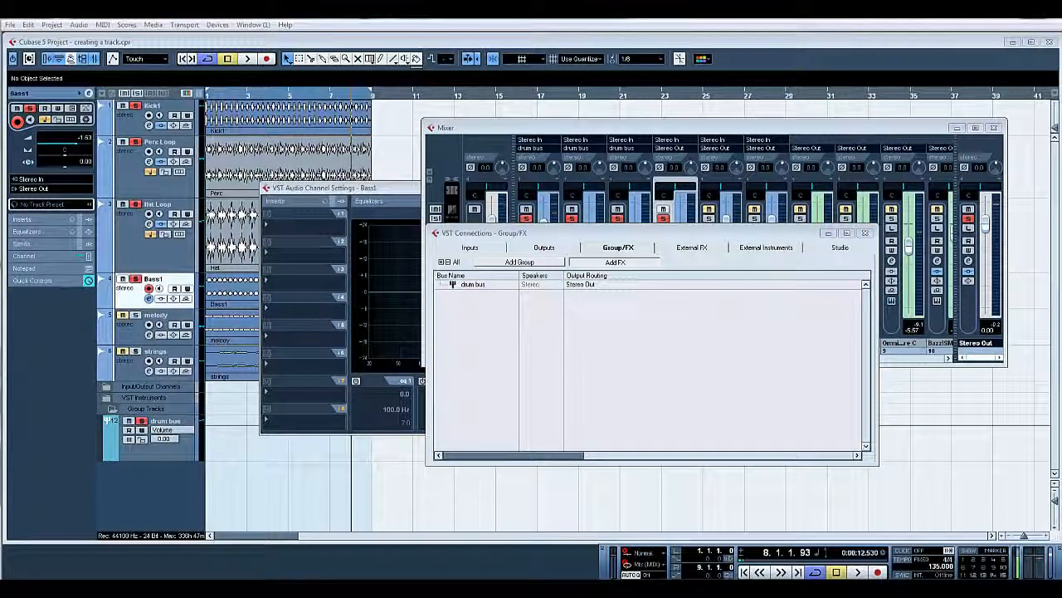
left_click(586, 377)
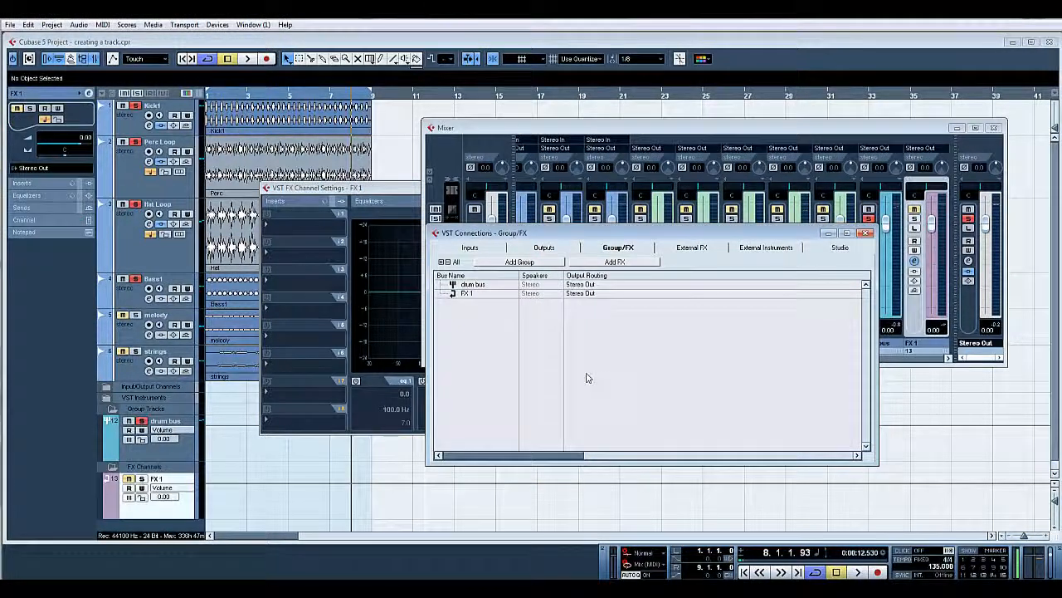
left_click(866, 233)
Load Soundtoys EchoBoy into the first insert slot of the new FX channel, start playback, and close the plug-in and channel settings
left_click(914, 259)
left_click(914, 259)
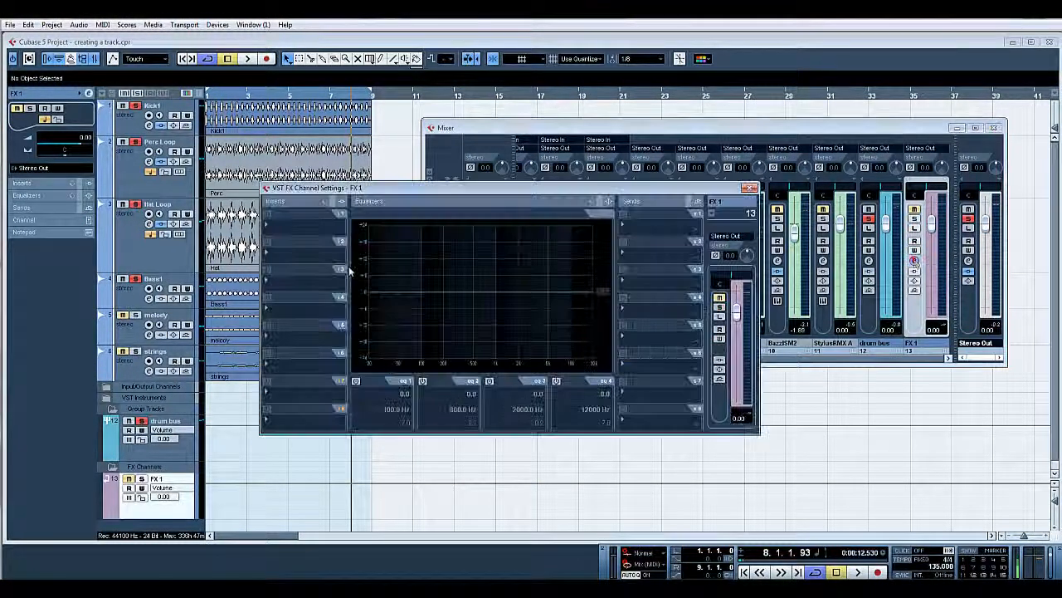
right_click(289, 226)
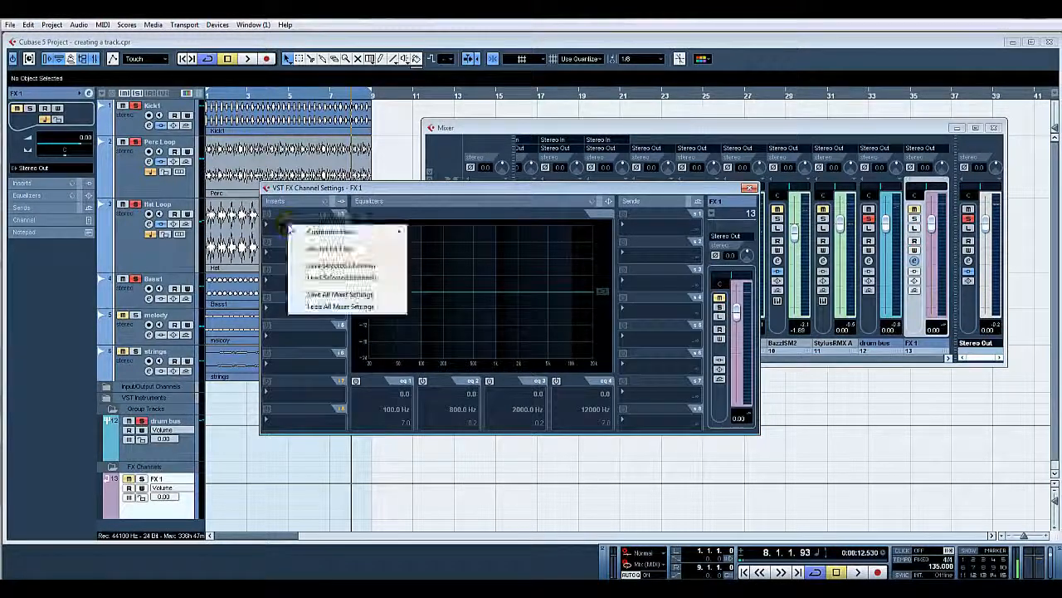
left_click(326, 278)
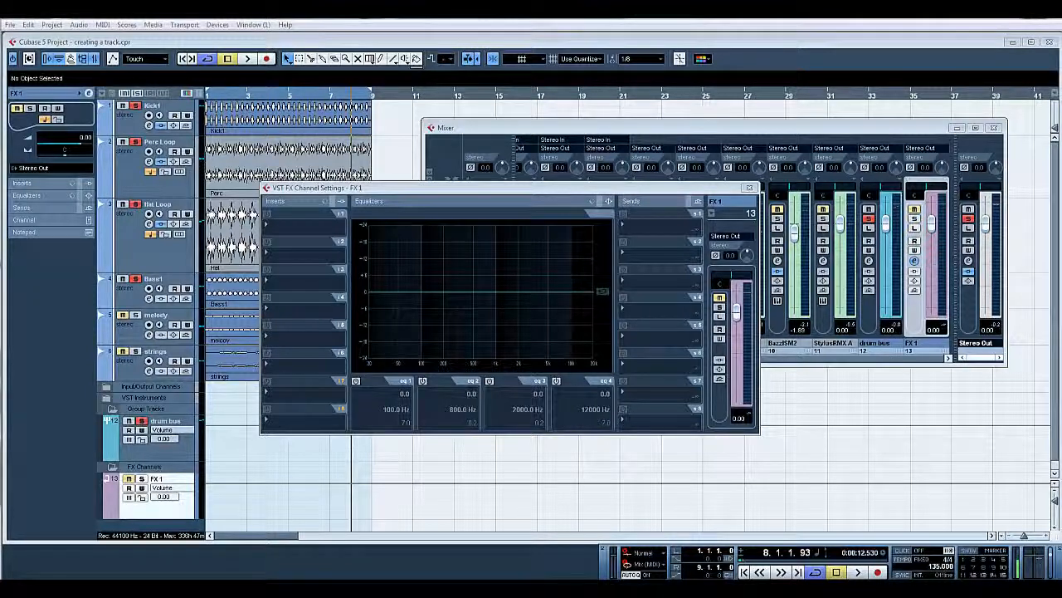
key("Escape")
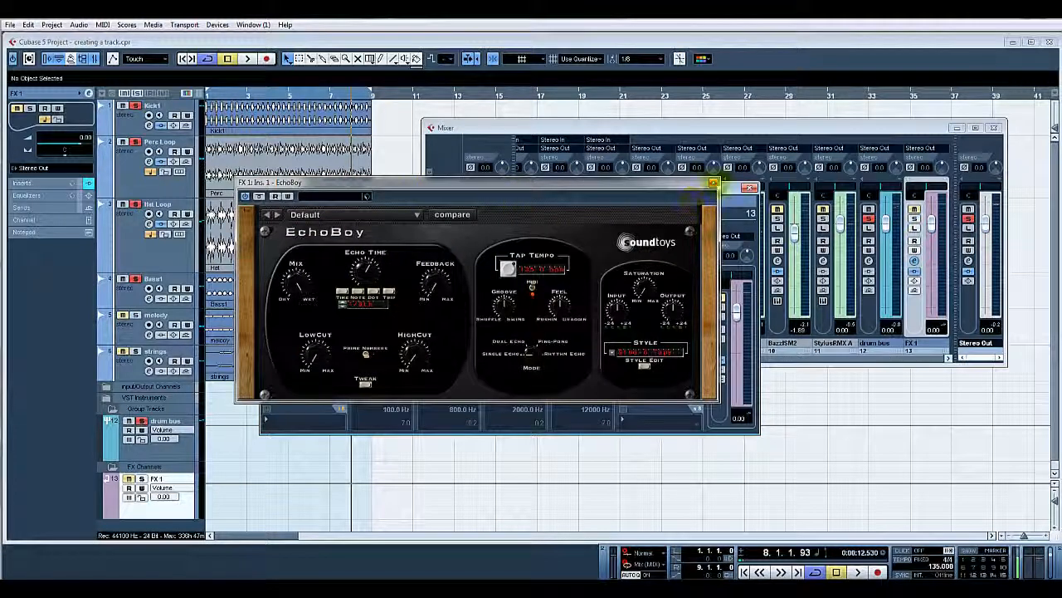
key("space")
left_click(714, 182)
left_click(750, 188)
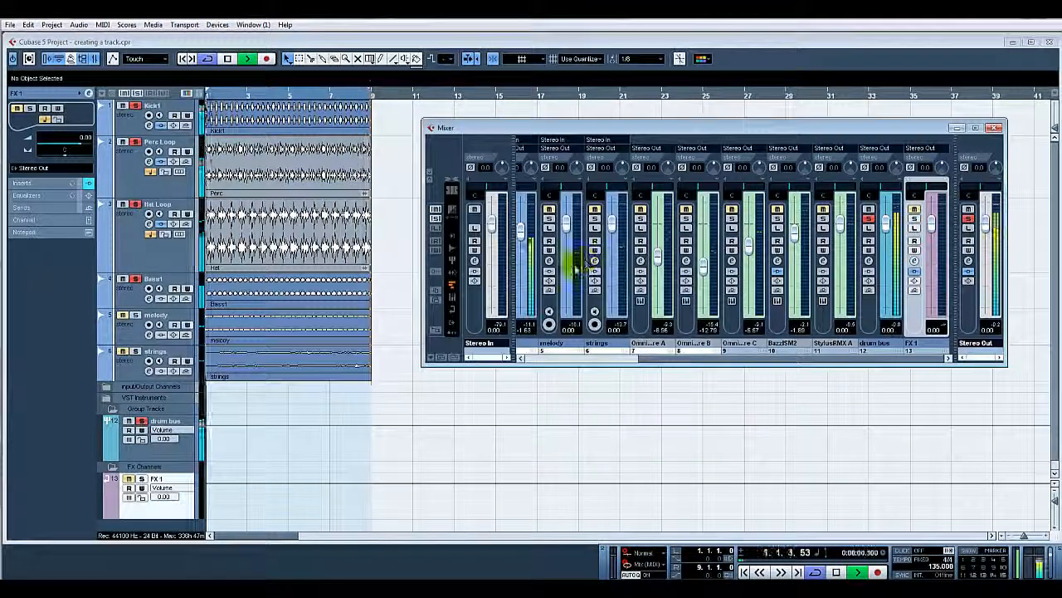
Assign the first send of the Bass1 channel to FX 1 and set its level to -16.23 dB during playback
left_click_drag(730, 356, 629, 352)
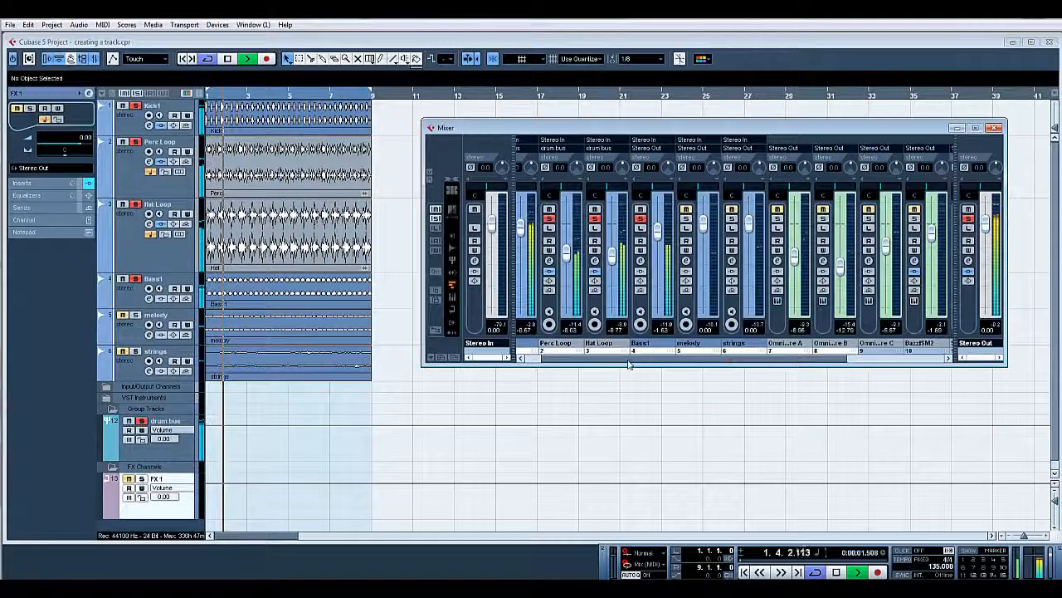
left_click(641, 262)
left_click(629, 229)
left_click(646, 251)
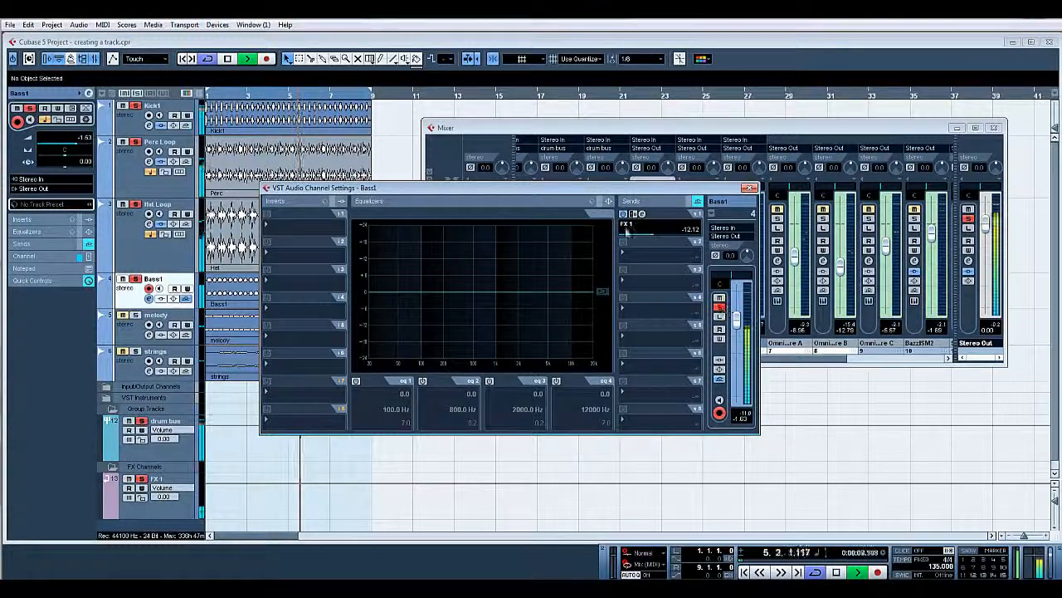
left_click_drag(650, 240, 645, 239)
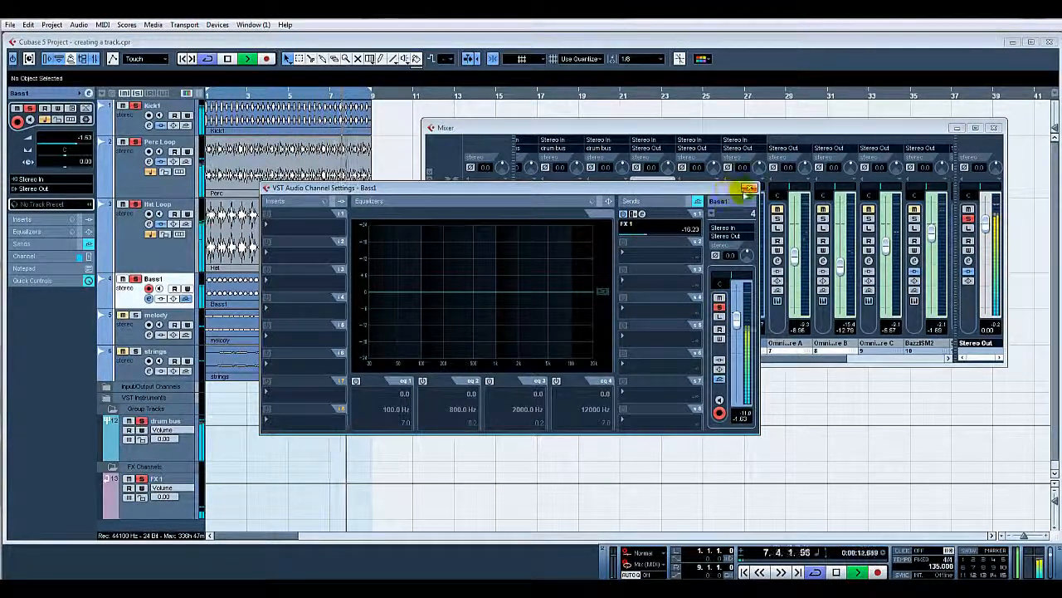
Close the Bass1 channel settings, solo and select the melody track during playback, and open its channel settings
left_click(750, 189)
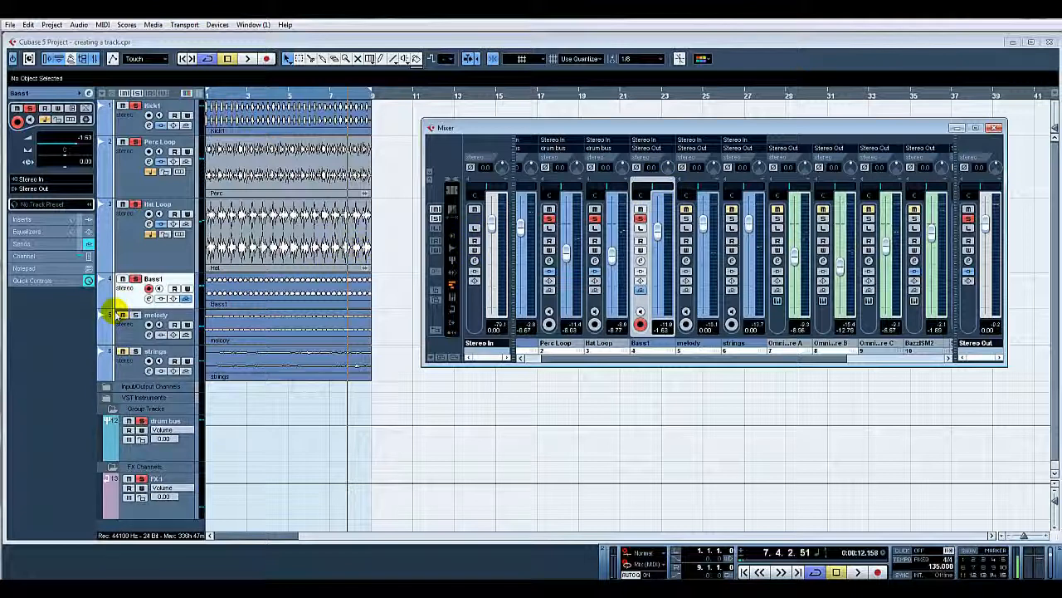
key("F3")
key("space")
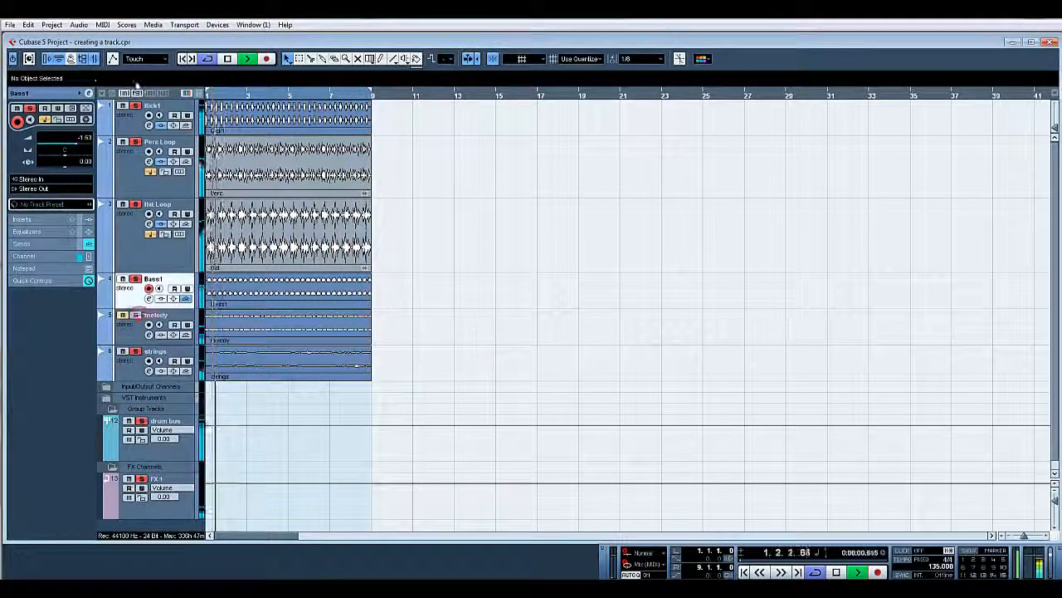
left_click(136, 314)
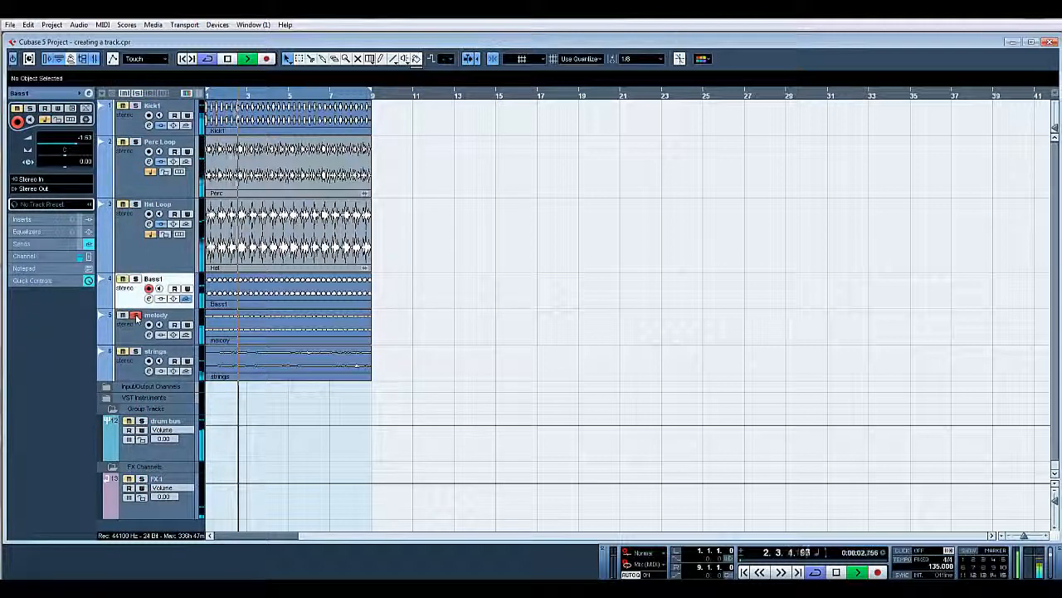
left_click(188, 317)
key("F3")
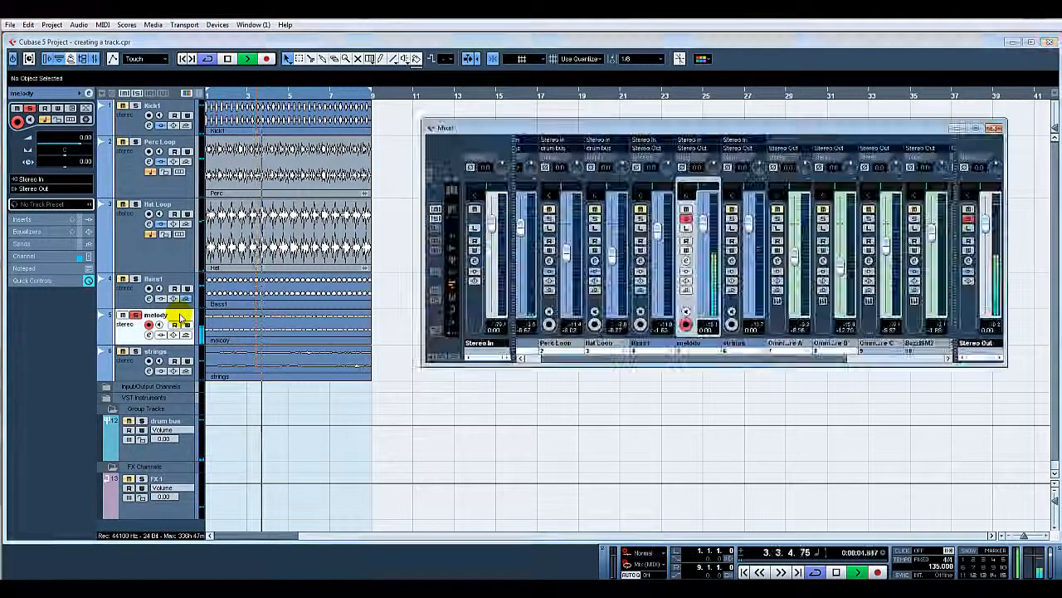
left_click(685, 260)
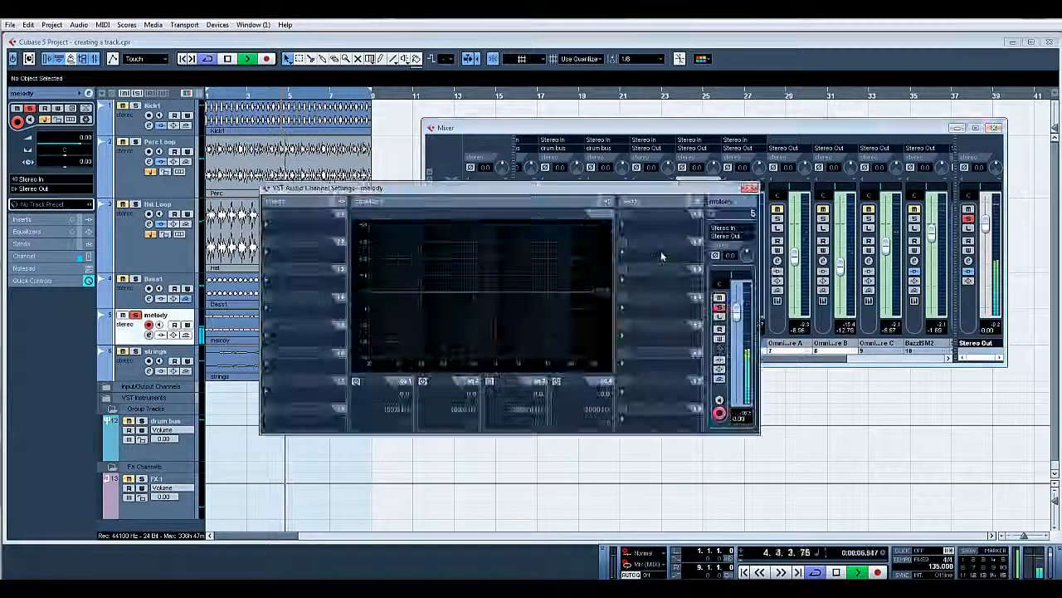
Load FabFilter Pro-Q into the melody channel's first insert slot and raise its low cut to slightly above 100 Hz
left_click(302, 213)
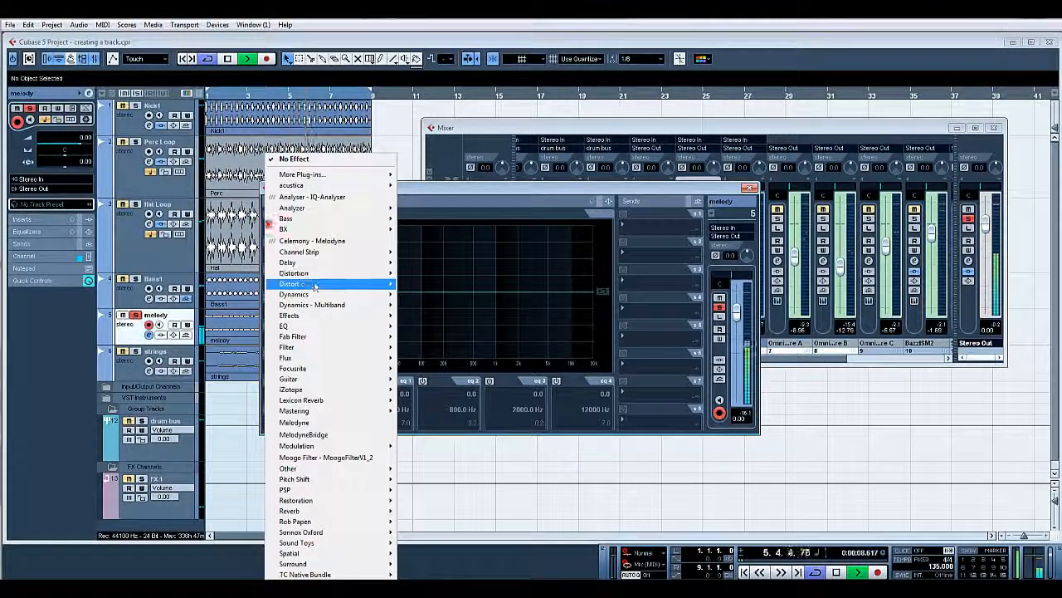
mouse_move(331, 326)
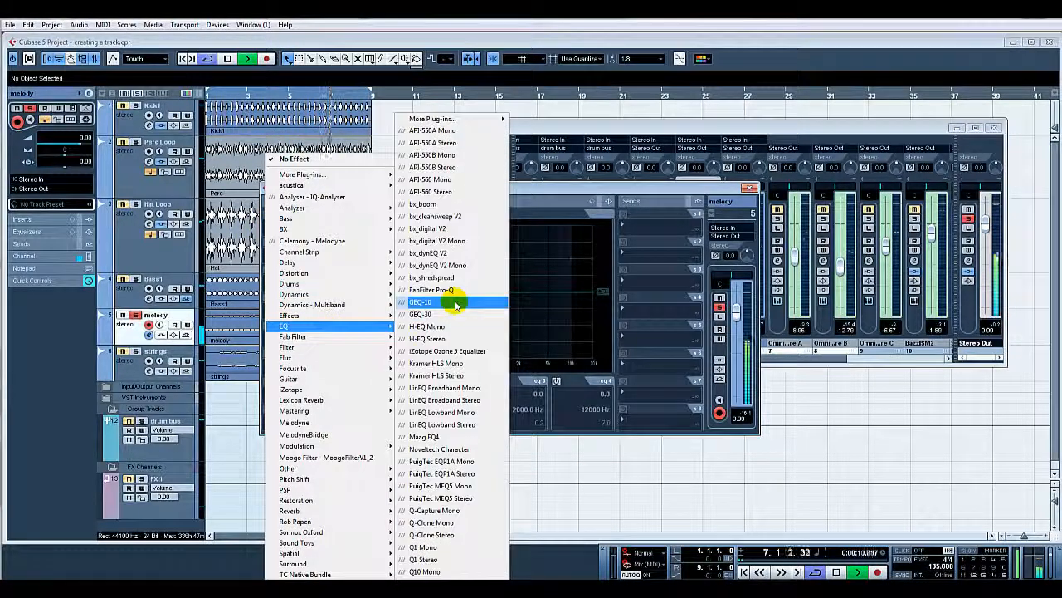
left_click(456, 292)
left_click_drag(406, 296, 459, 290)
Add a flat bell near 1.2 kHz and a broad boost of about 3 dB above 3 kHz to the melody EQ
left_click(564, 296)
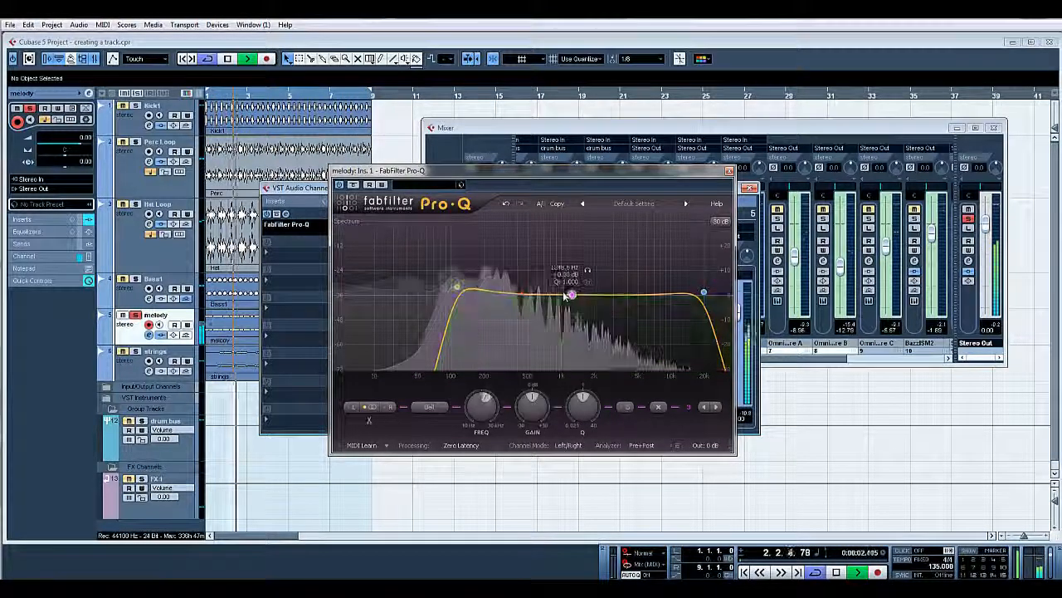
left_click_drag(580, 295, 615, 289)
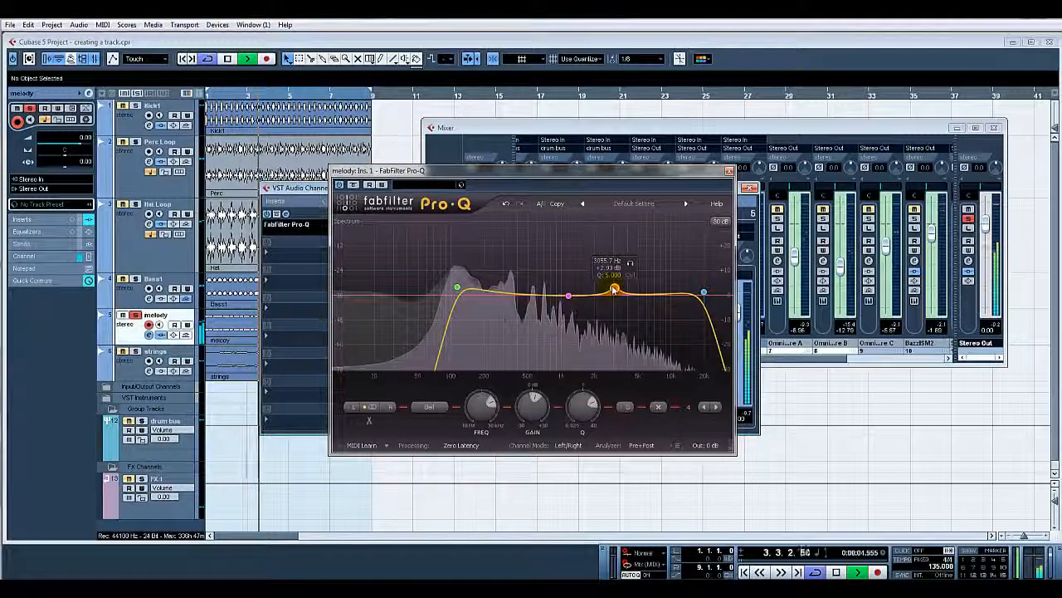
left_click_drag(585, 403, 576, 440)
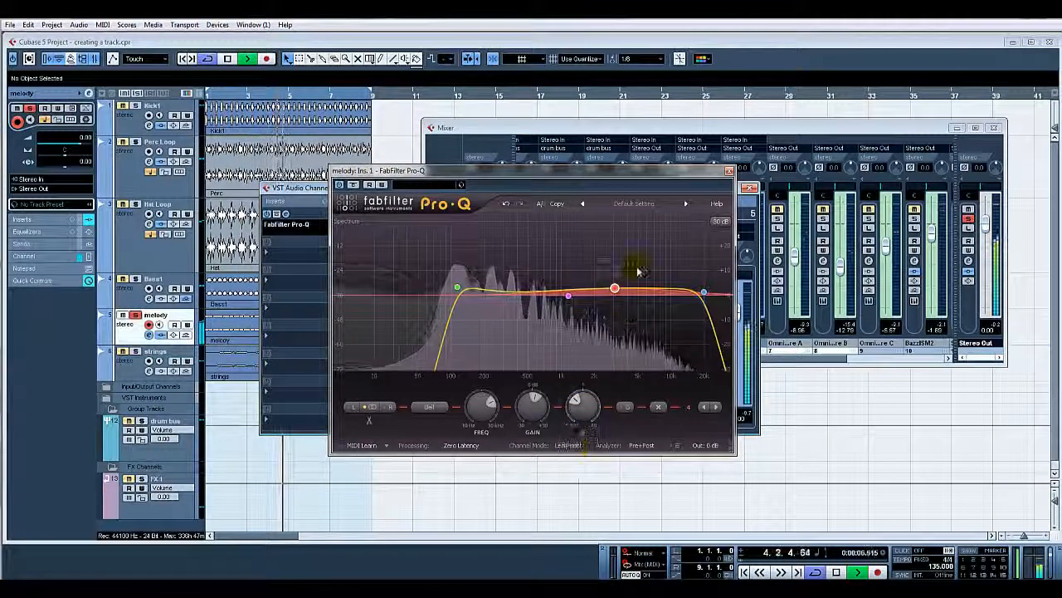
mouse_move(615, 289)
left_mouse_down()
mouse_move(629, 279)
mouse_move(634, 288)
left_mouse_up()
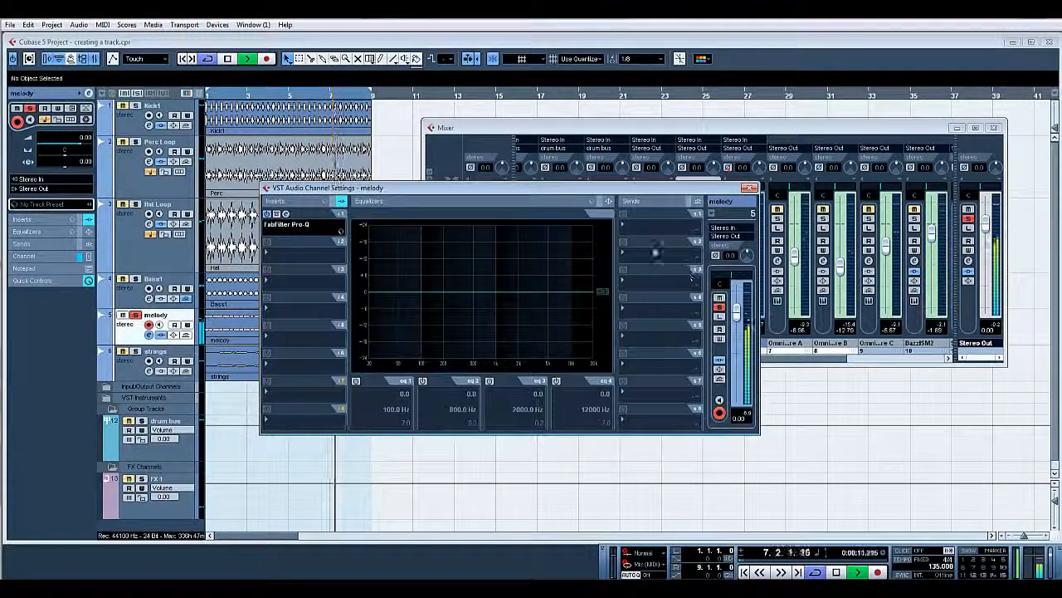
Enable the melody channel's first send to FX 1 at -9.58 dB, and close the channel settings and mixer
left_click(660, 222)
left_click(641, 254)
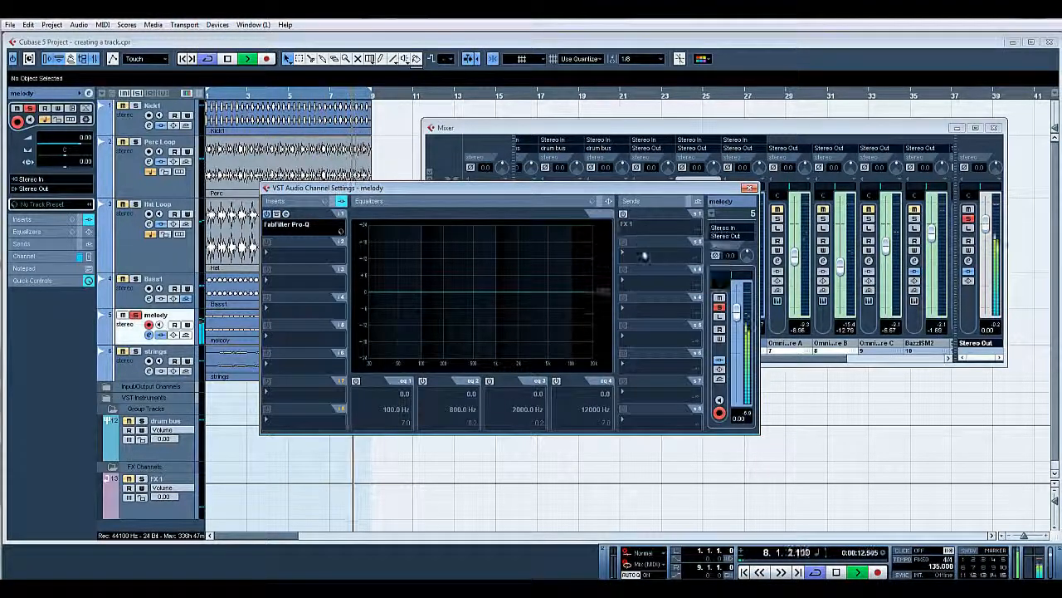
left_click(622, 214)
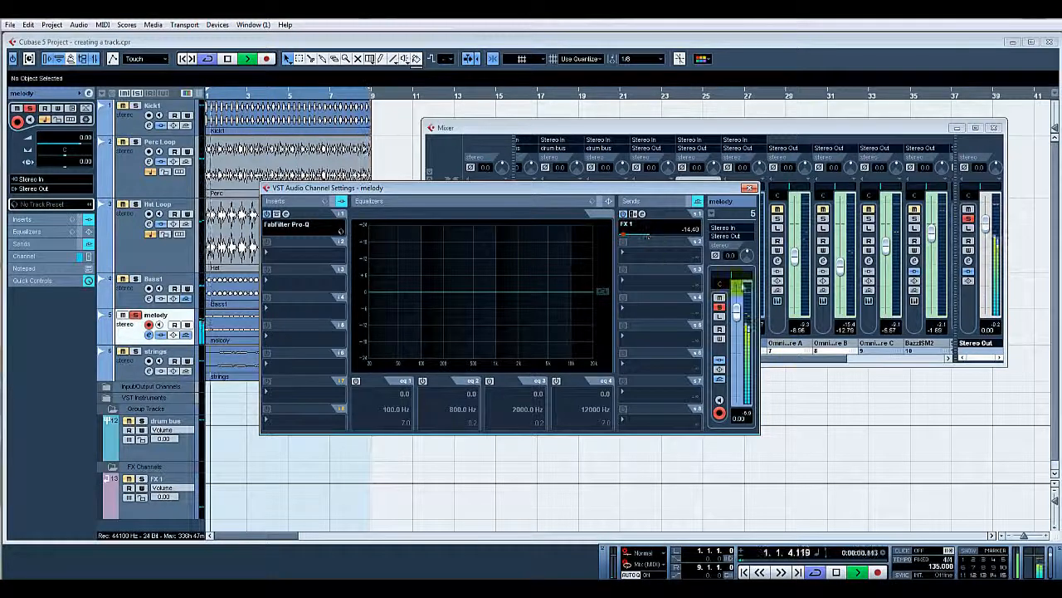
mouse_move(647, 233)
left_mouse_down()
mouse_move(671, 239)
mouse_move(657, 238)
left_mouse_up()
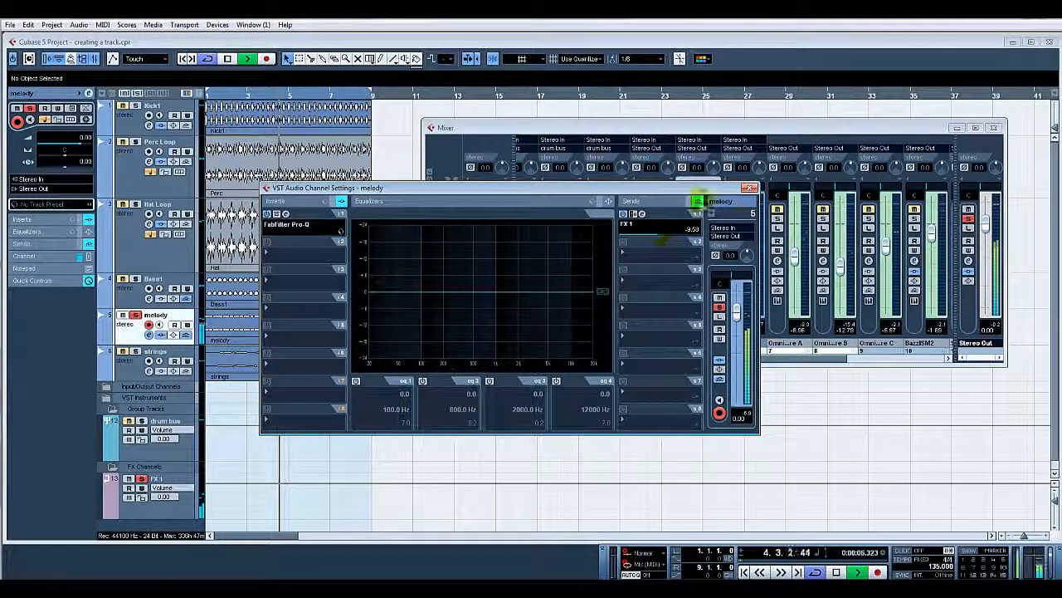
left_click(749, 188)
key("F3")
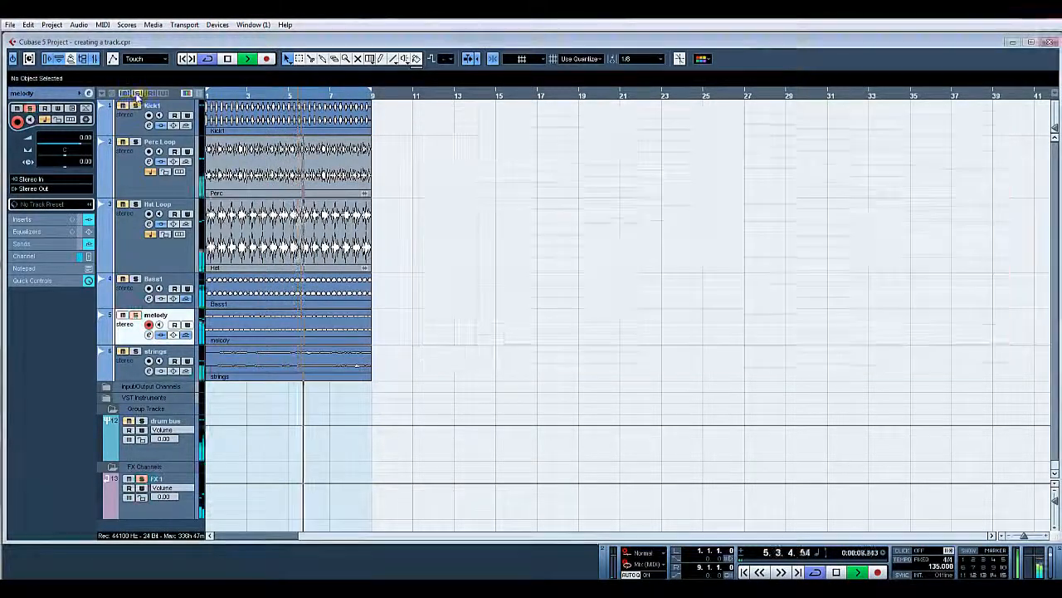
Solo the strings track during playback and open its channel settings
left_click(136, 355)
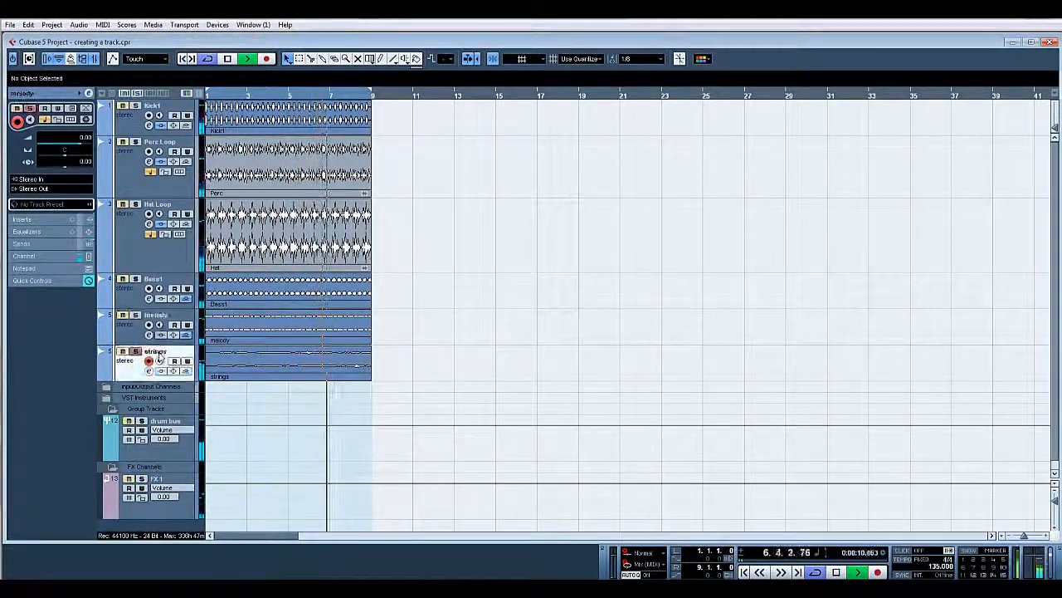
key("F3")
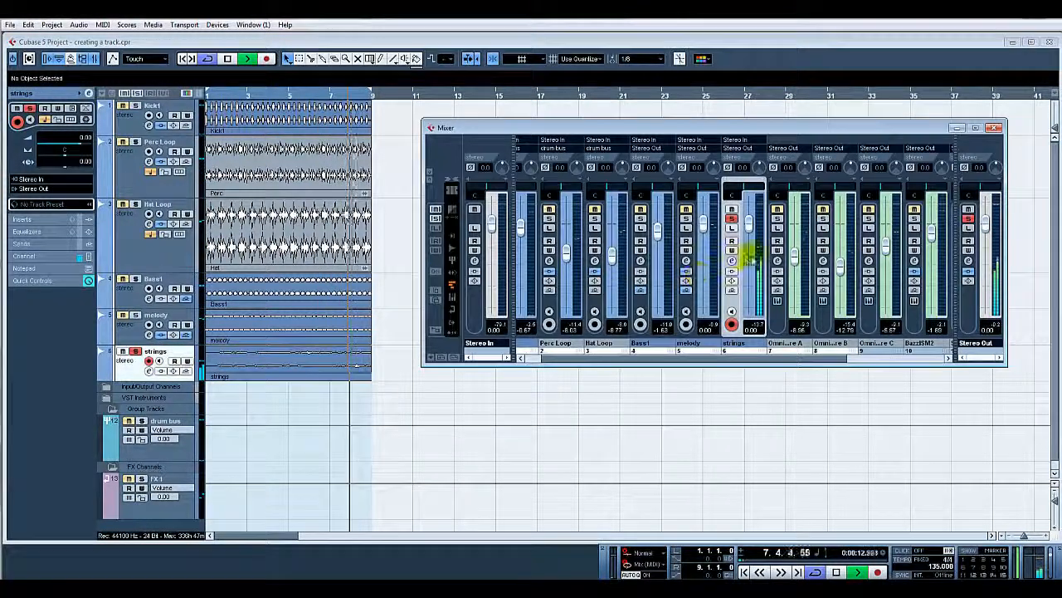
left_click(731, 261)
Load FabFilter Pro-Q into the strings channel's first insert slot and set its low cut to about 50 Hz
left_click(324, 242)
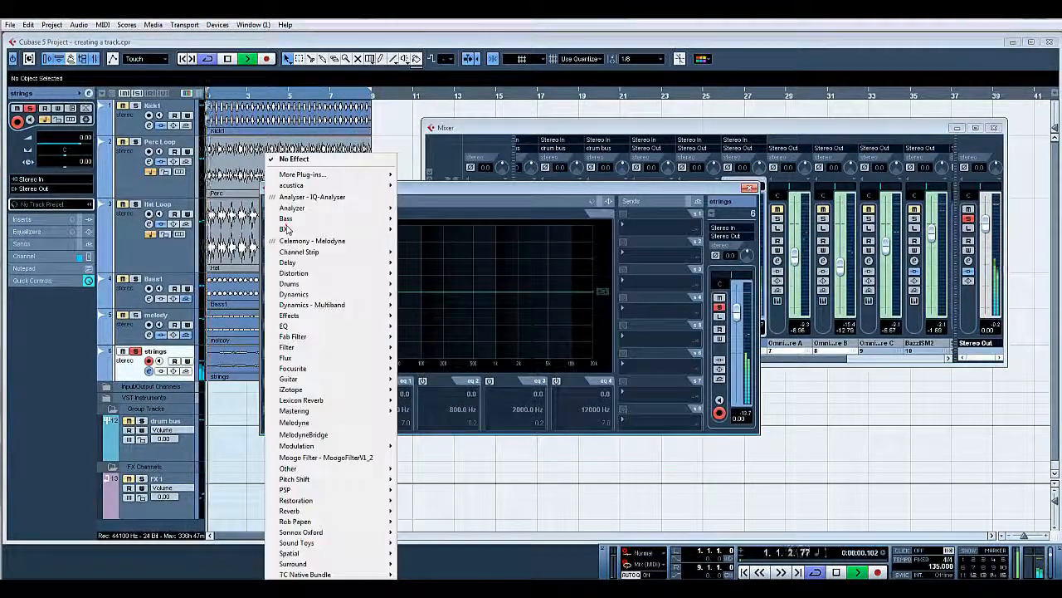
mouse_move(328, 327)
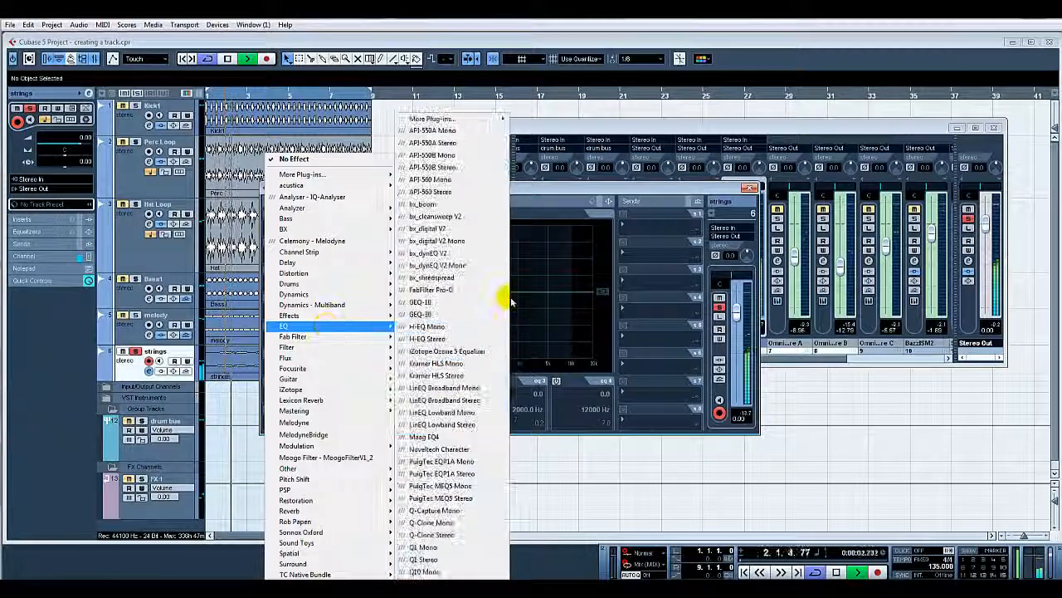
left_click(481, 287)
left_click_drag(565, 354, 573, 347)
Boost the strings about 6 dB near 888 Hz, bring the high cut down to about 6.6 kHz, and close the plug-in and channel settings
mouse_move(699, 355)
left_mouse_down()
mouse_move(683, 345)
mouse_move(712, 343)
left_mouse_up()
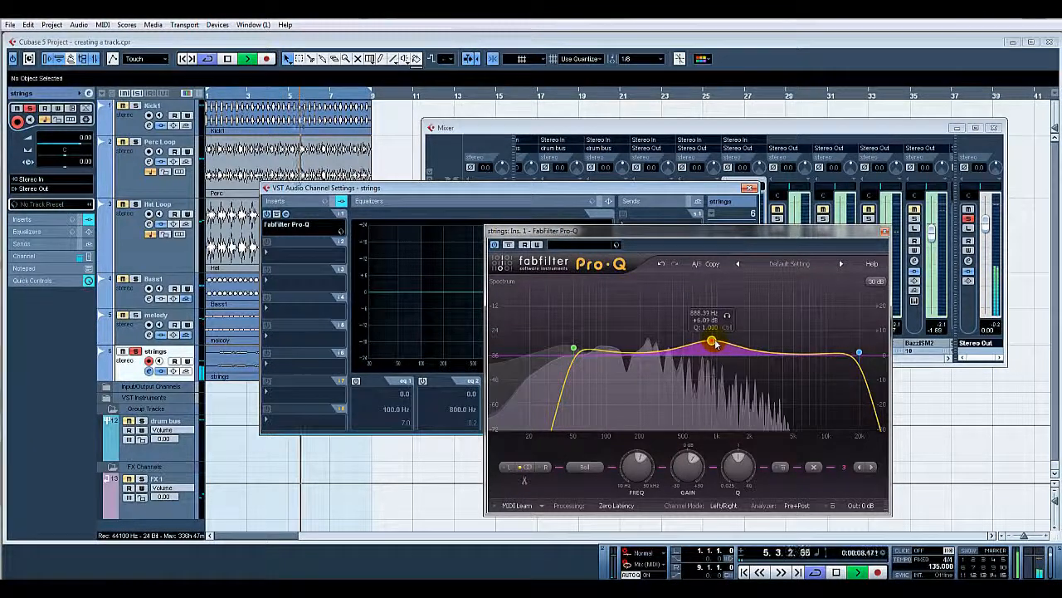
left_click(860, 353)
left_click_drag(860, 354, 807, 338)
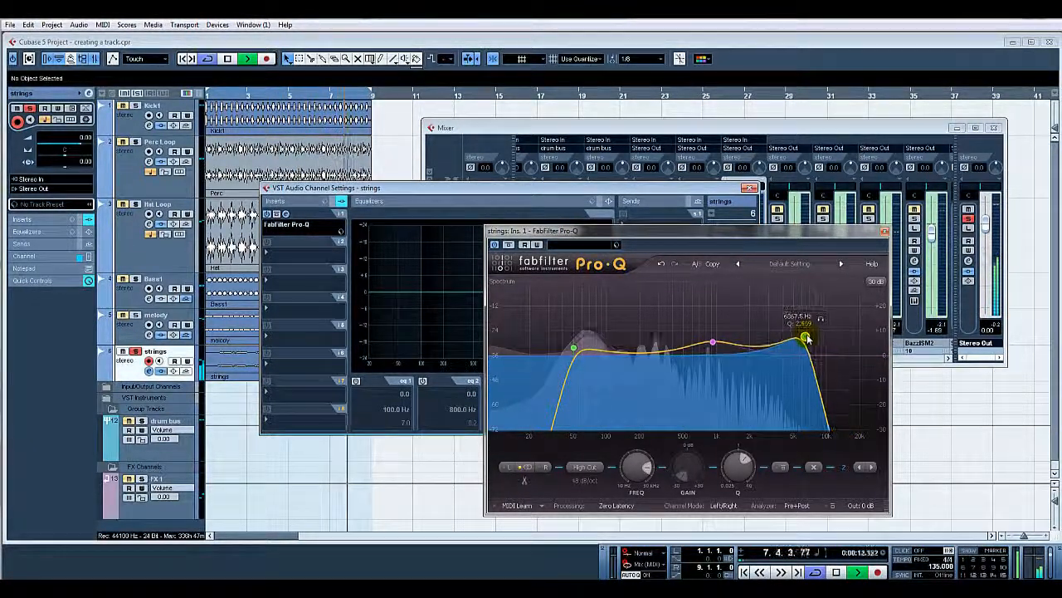
left_click(748, 191)
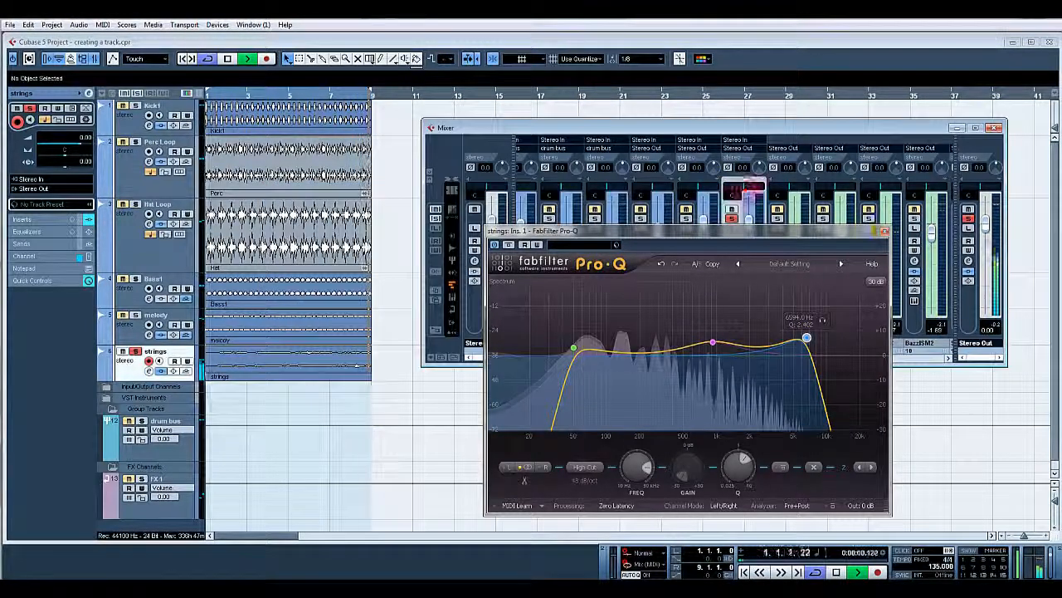
left_click(885, 232)
Unsolo the strings and balance the faders during playback: strings 1.19 dB, Perc Loop -8.22 dB, Hat Loop -9.74 dB
left_click(732, 219)
left_click_drag(752, 229, 752, 222)
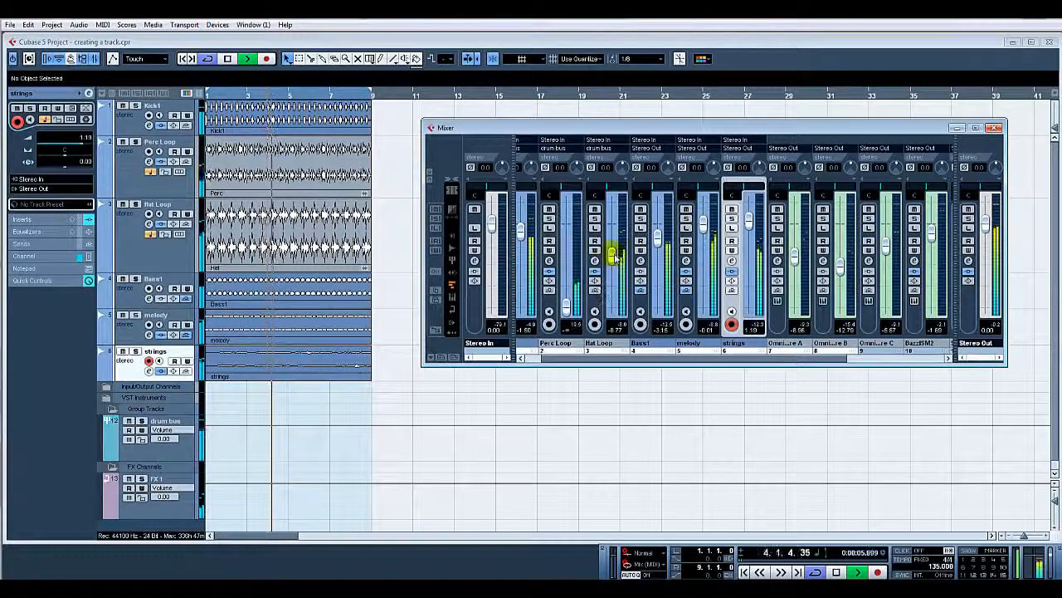
mouse_move(568, 247)
left_mouse_down()
mouse_move(566, 305)
mouse_move(567, 252)
left_mouse_up()
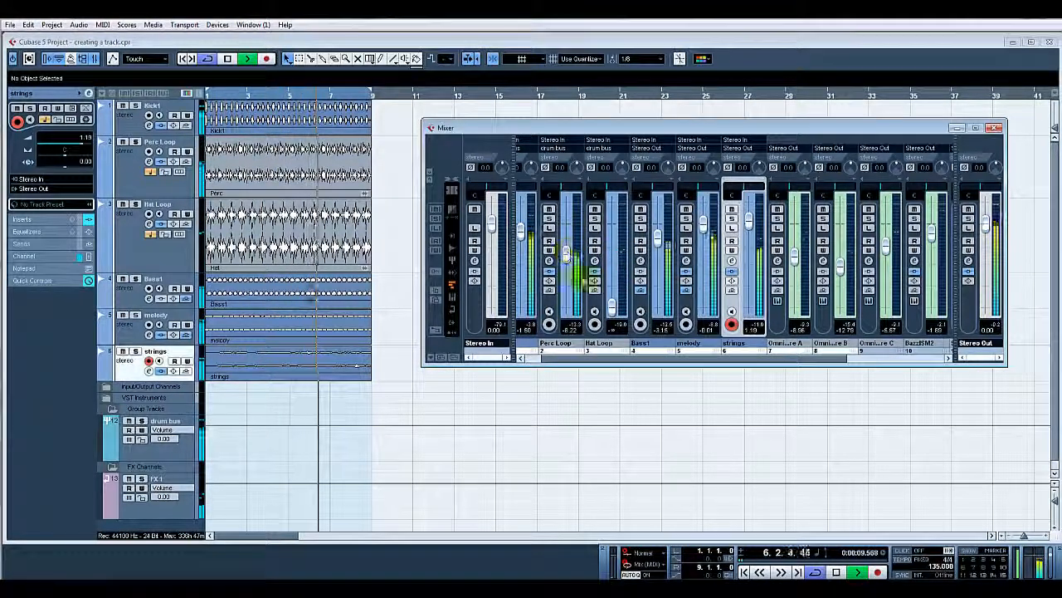
left_click_drag(611, 305, 615, 259)
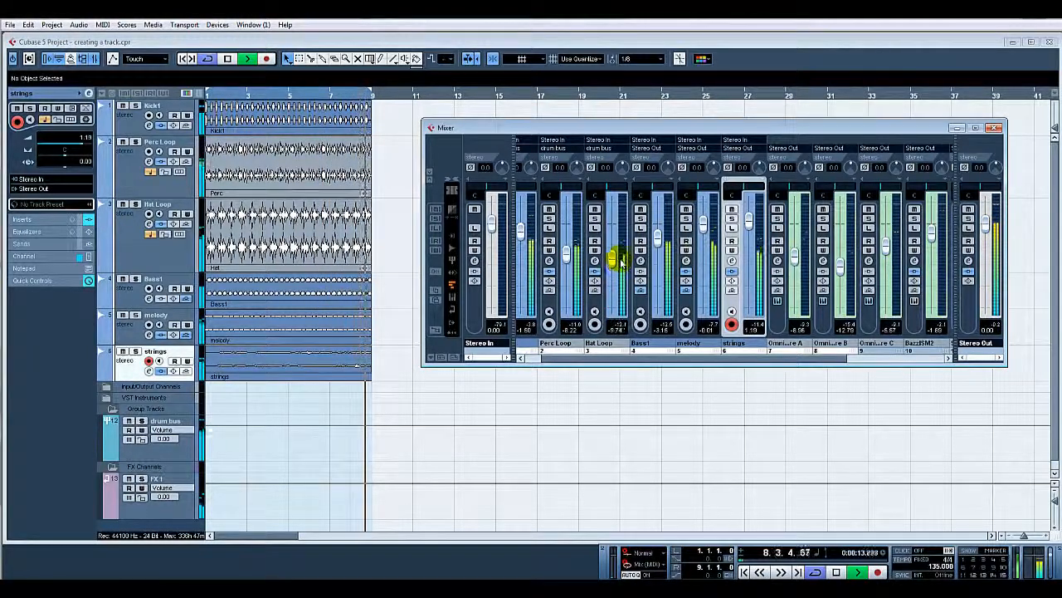
key("space")
Load FabFilter Pro-Q into the first insert slot of the Stereo Out channel and set its low cut to about 30 Hz
left_click(969, 262)
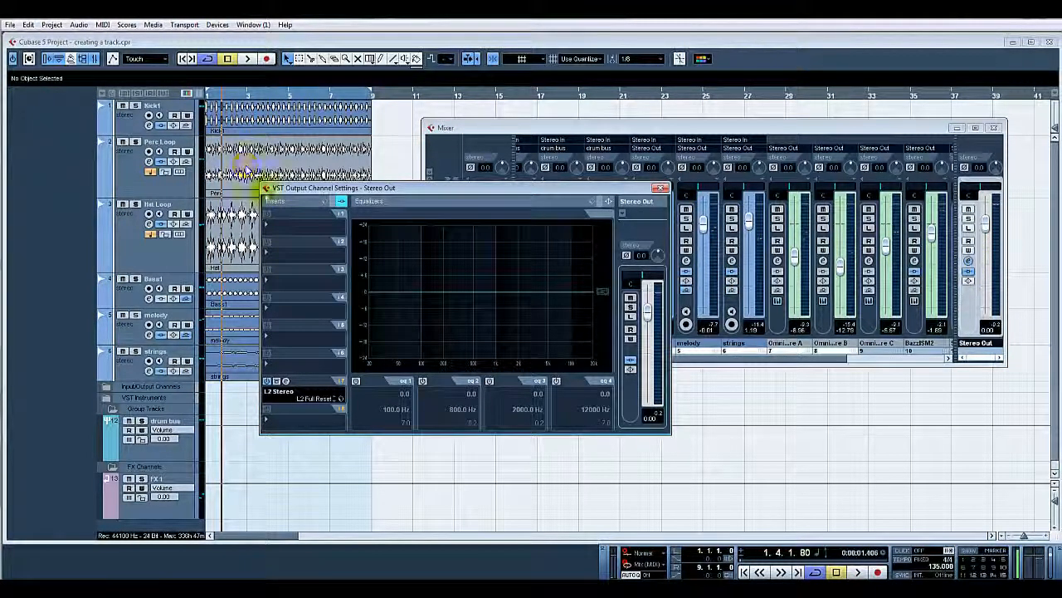
left_click(276, 232)
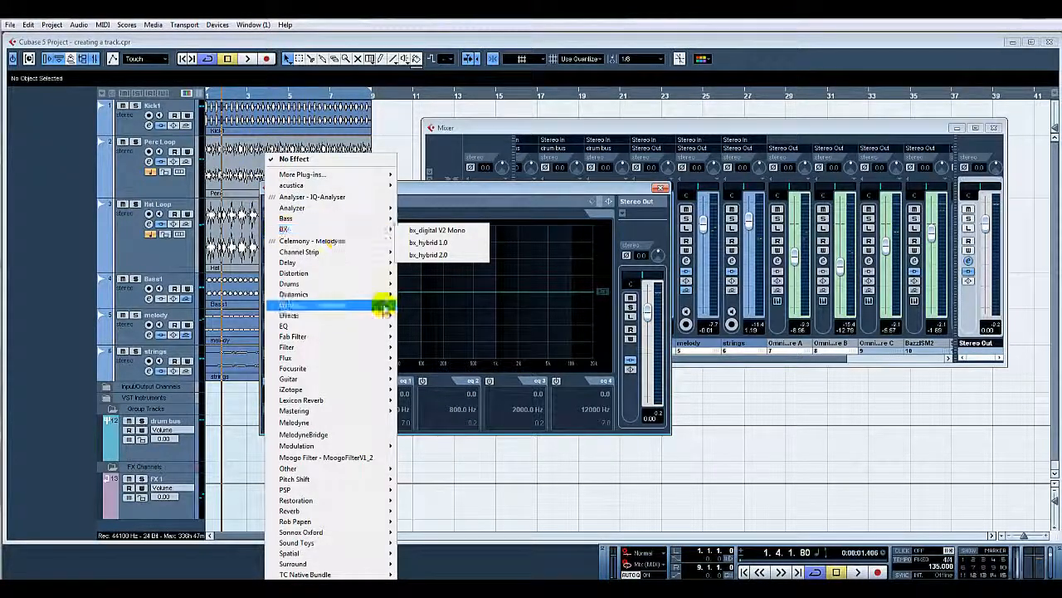
mouse_move(379, 325)
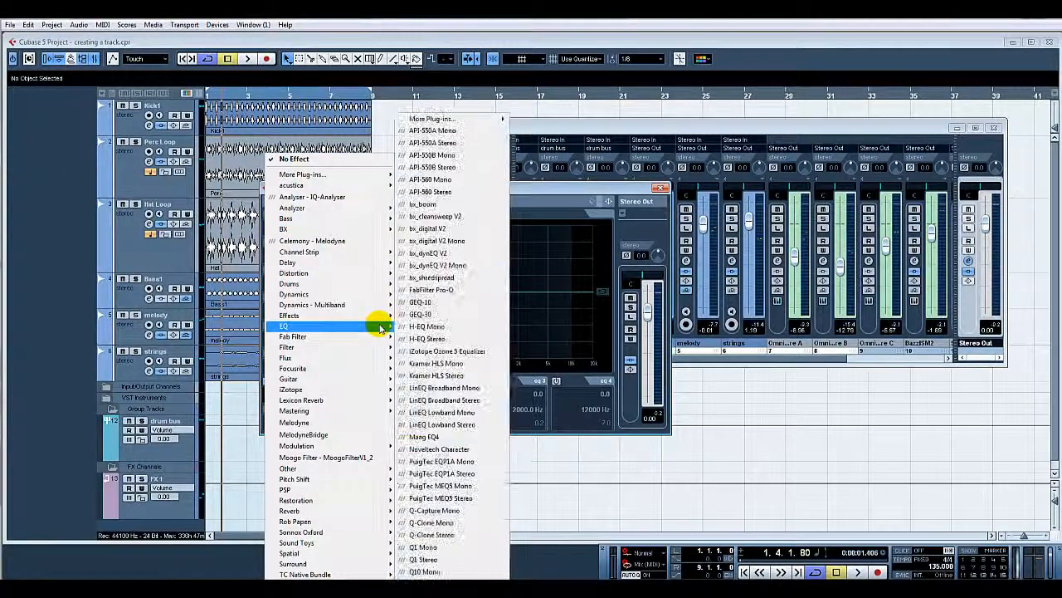
left_click(493, 294)
left_click_drag(409, 295, 395, 295)
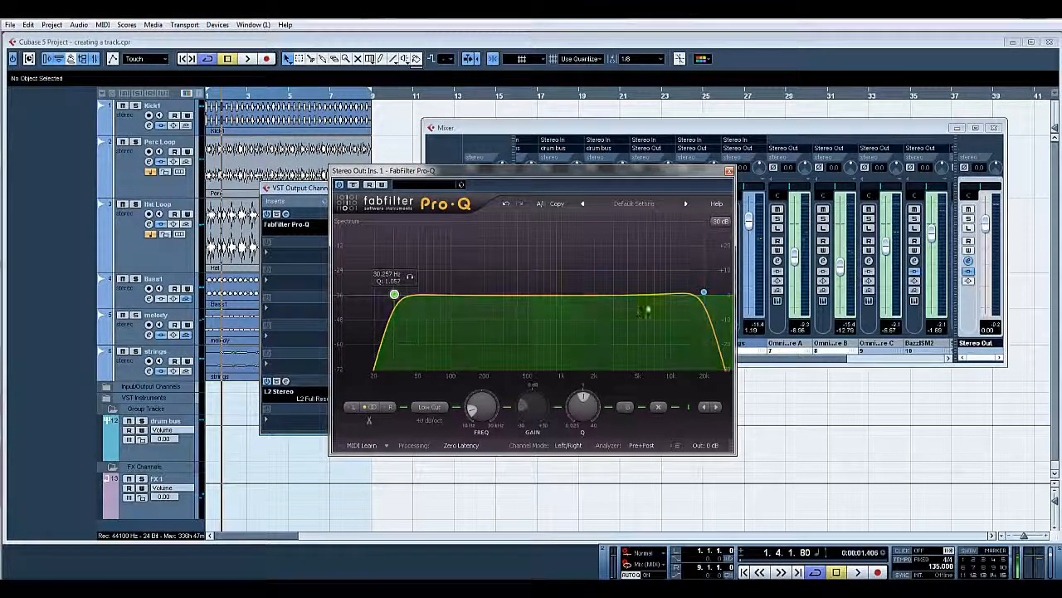
Load SSLComp Stereo into the second insert slot of the Stereo Out channel and start playback
left_click(265, 255)
mouse_move(378, 297)
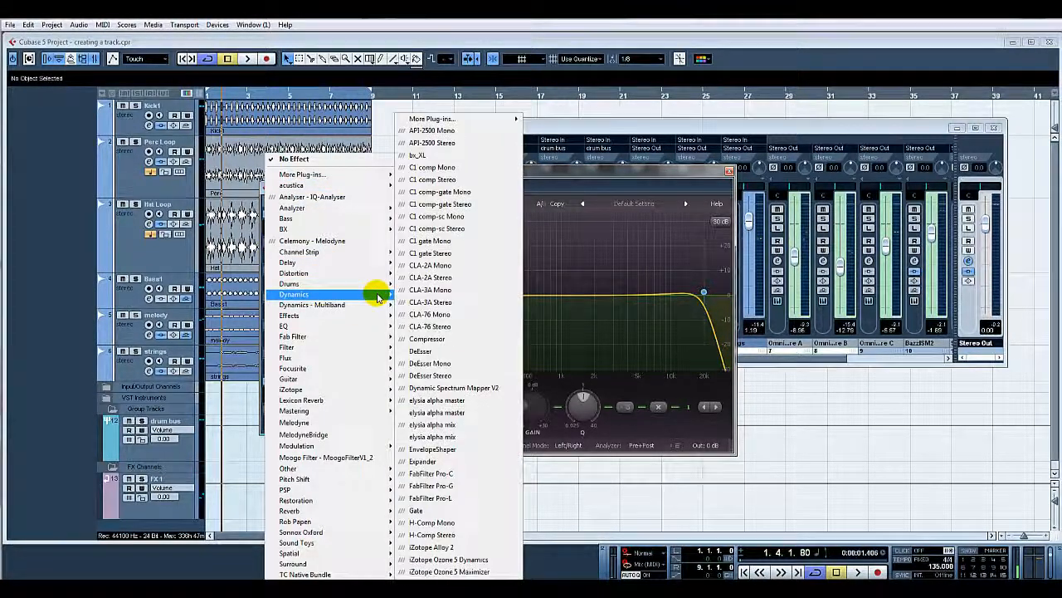
mouse_move(444, 123)
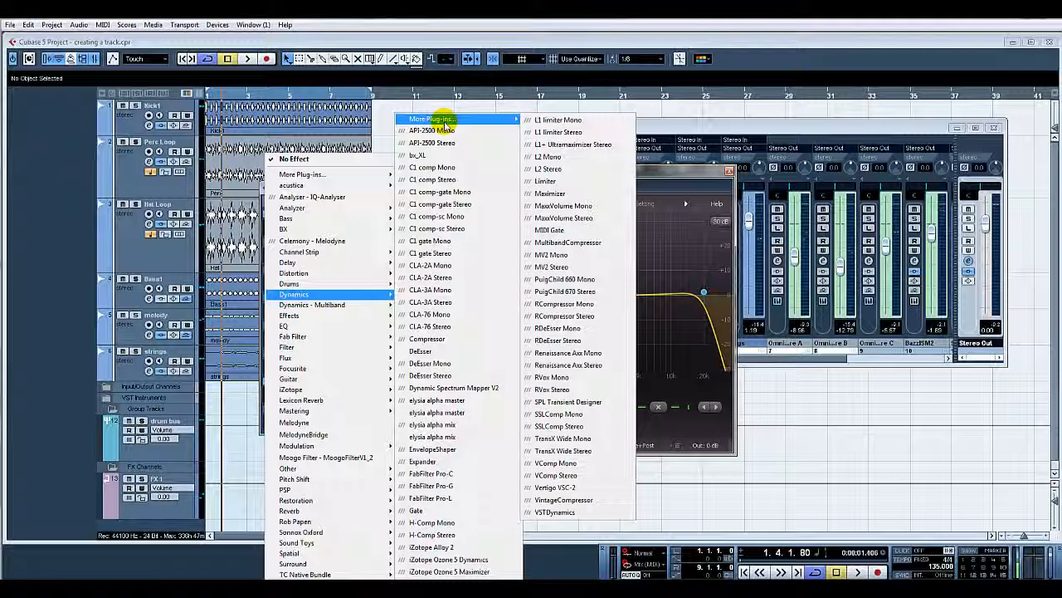
left_click(565, 426)
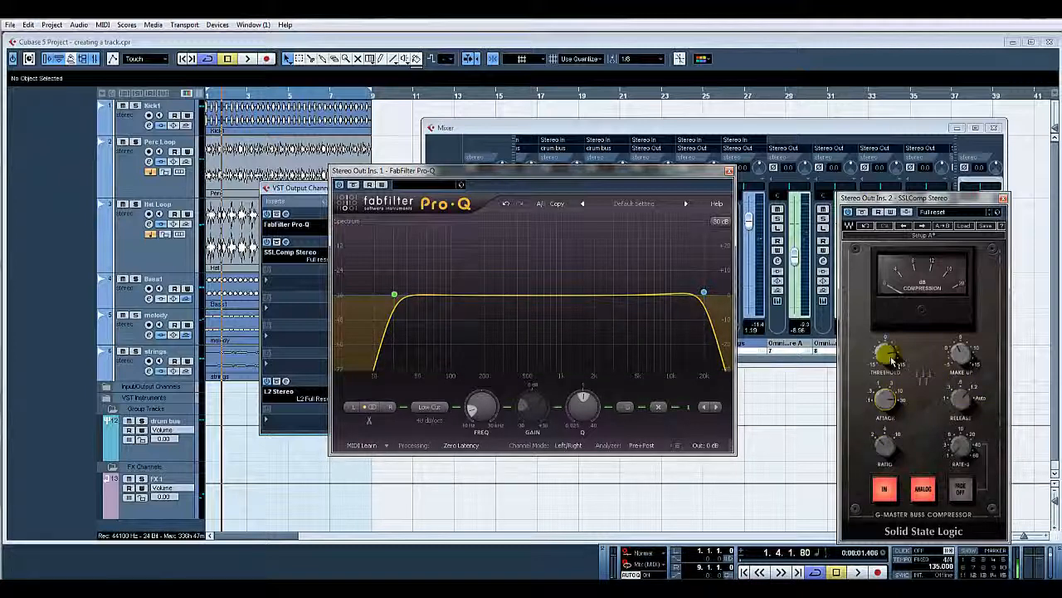
key("space")
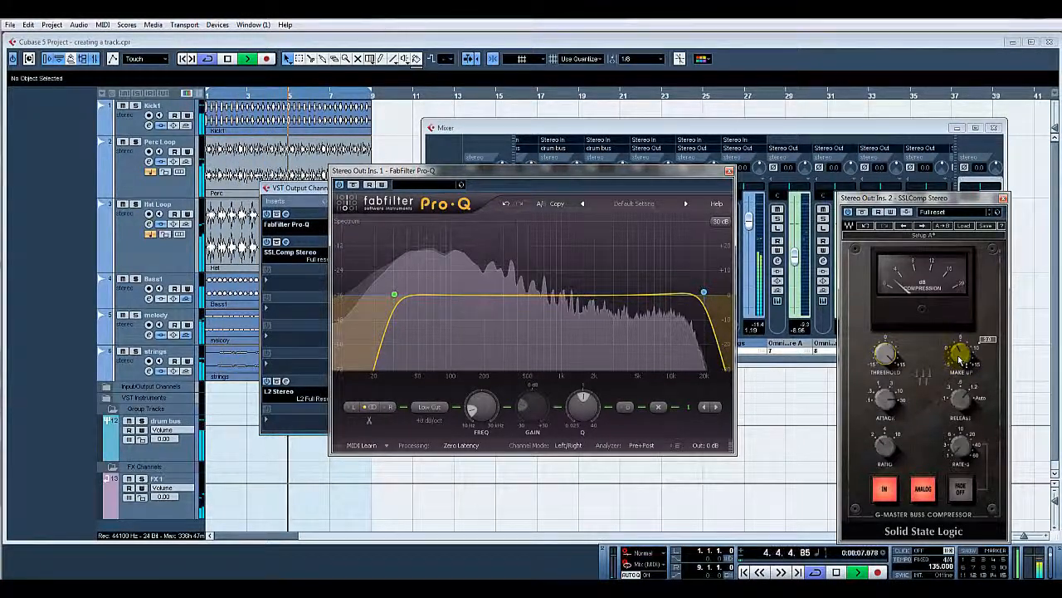
Add a boost of about 2.3 dB near 3.9 kHz to the Stereo Out EQ, and open the L2 Stereo limiter
left_click_drag(597, 299, 626, 296)
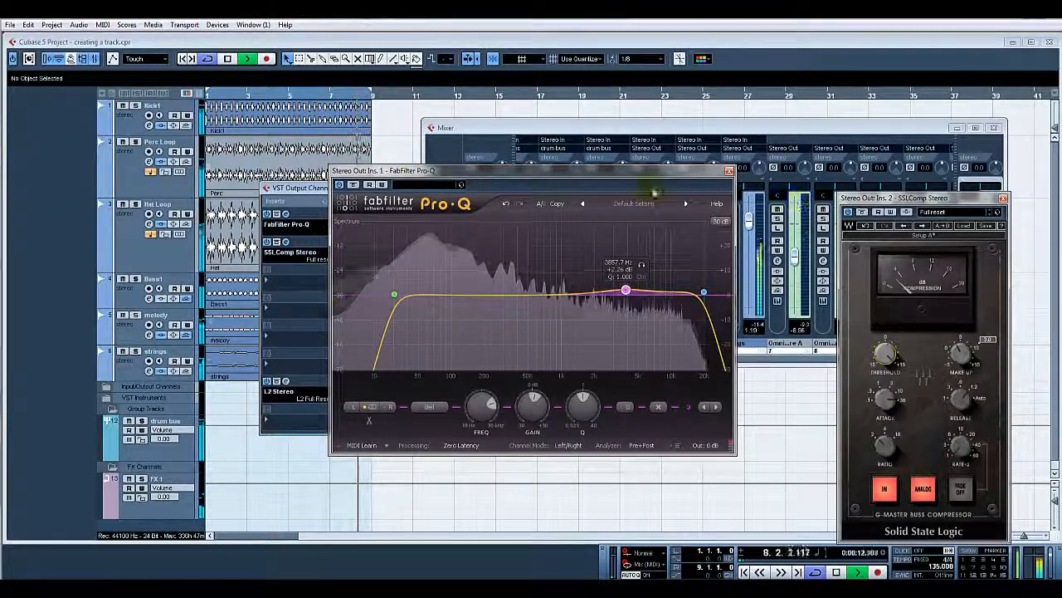
left_click(285, 380)
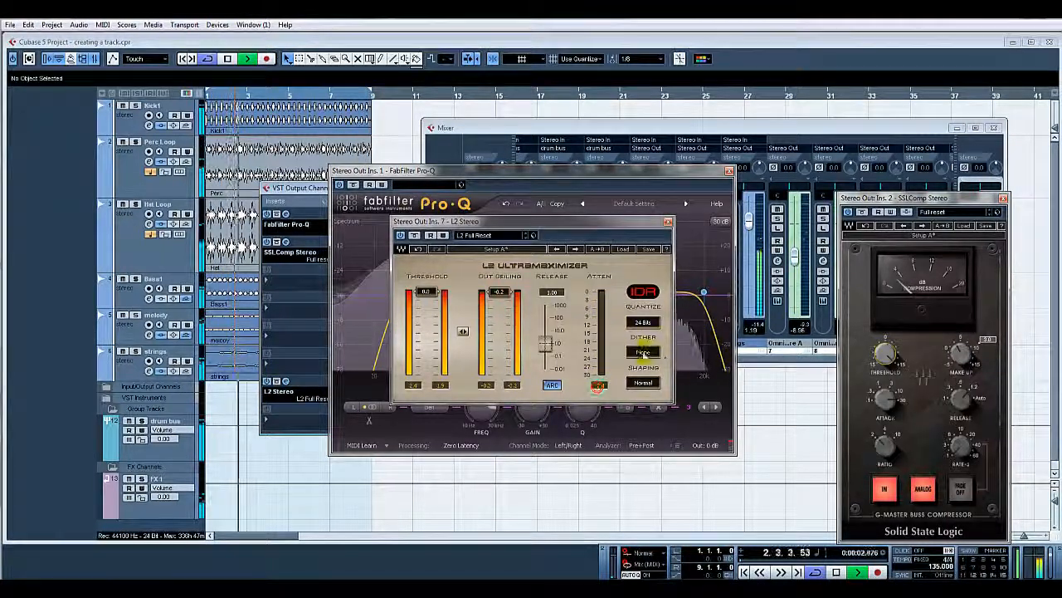
Lower the L2 limiter threshold to about -2.9 dB, stop playback, and close the plug-in and mixer windows
left_click_drag(426, 291, 426, 297)
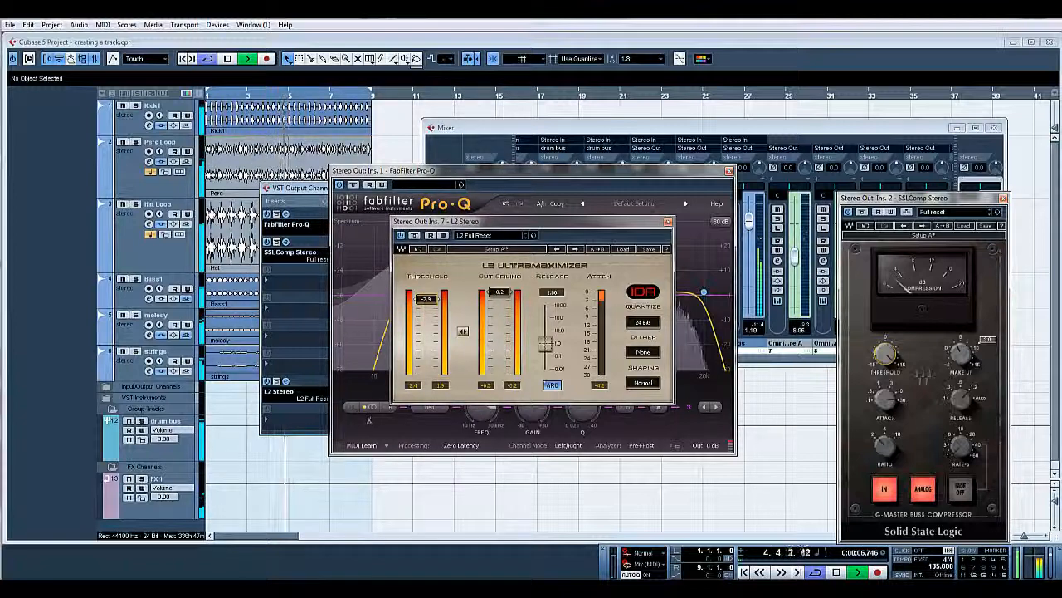
left_click(668, 222)
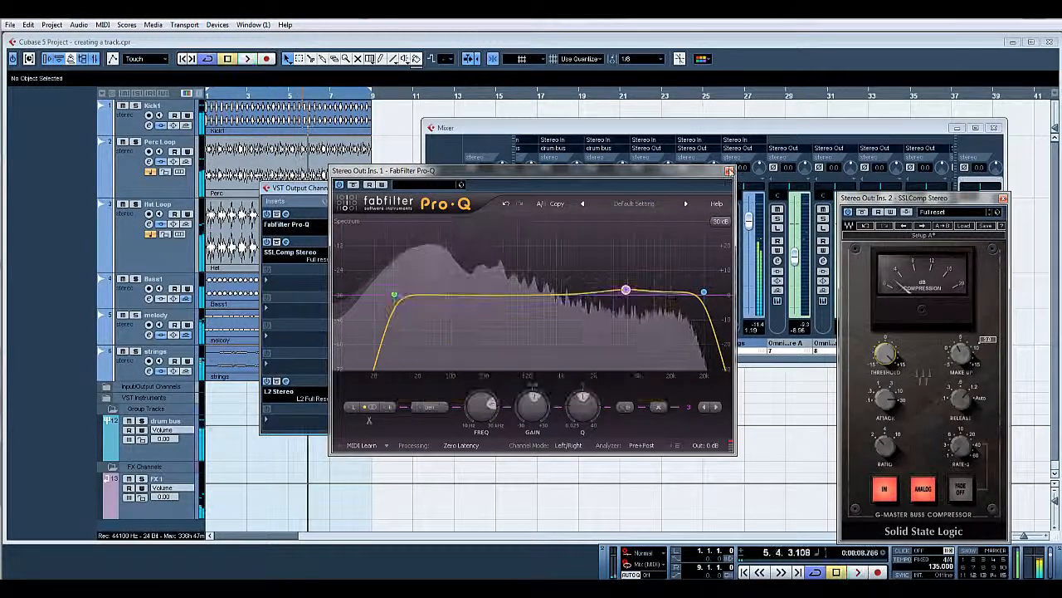
left_click(730, 171)
left_click(662, 187)
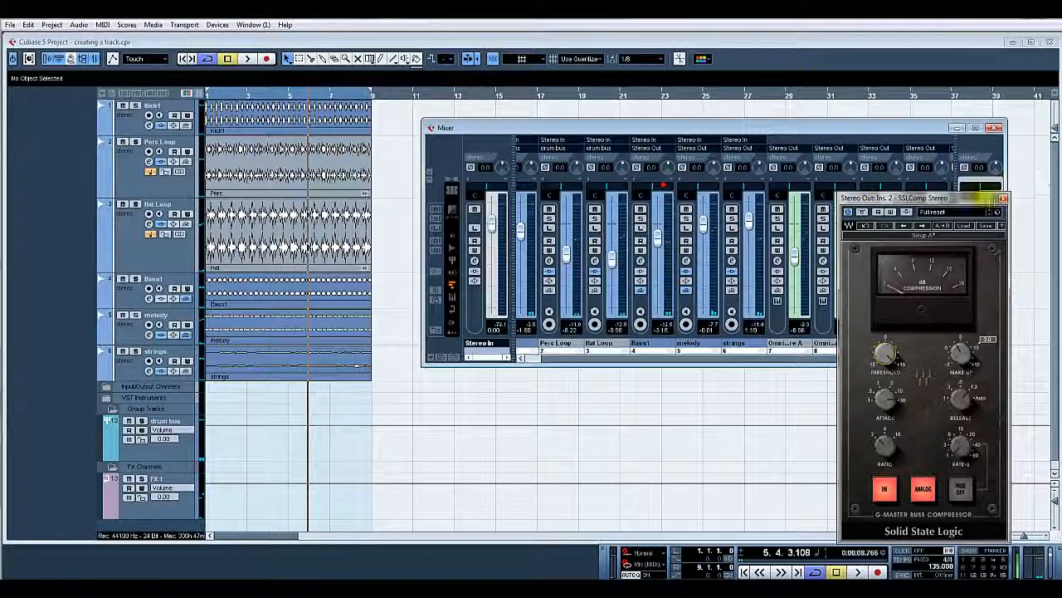
left_click(1003, 199)
left_click(996, 128)
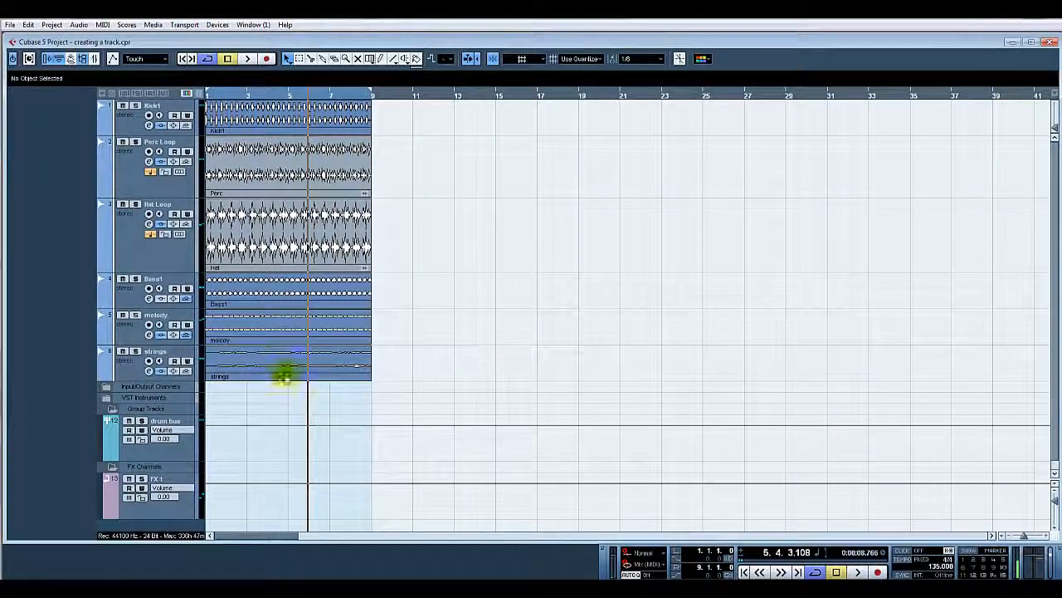
Collapse the Group Tracks and FX Channels folders, and open an audio mixdown export of Stereo Out named Track 1
left_click(109, 408)
left_click(112, 420)
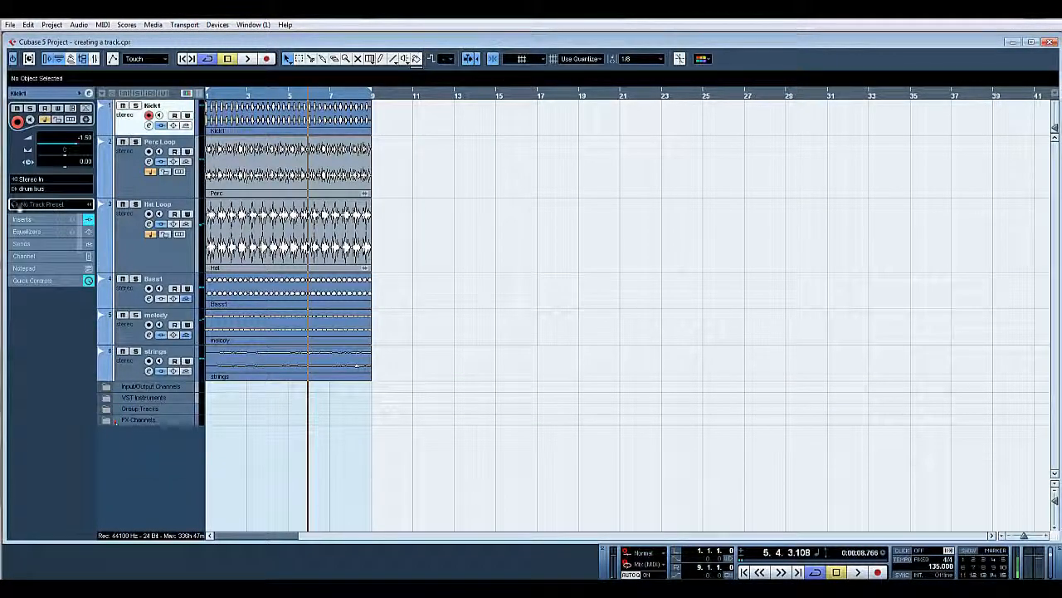
left_click(10, 25)
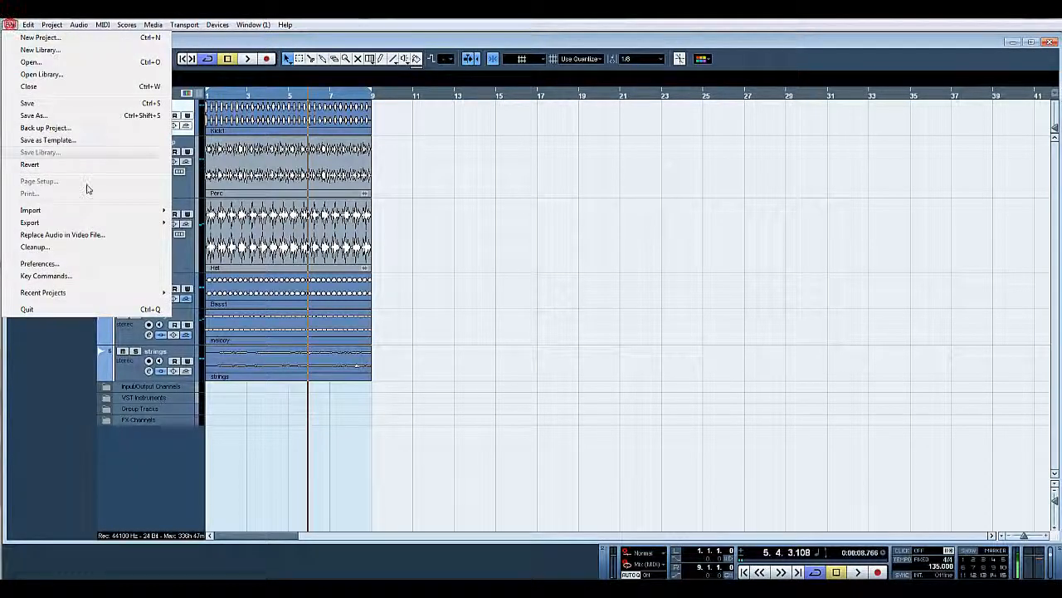
mouse_move(88, 221)
left_click(217, 248)
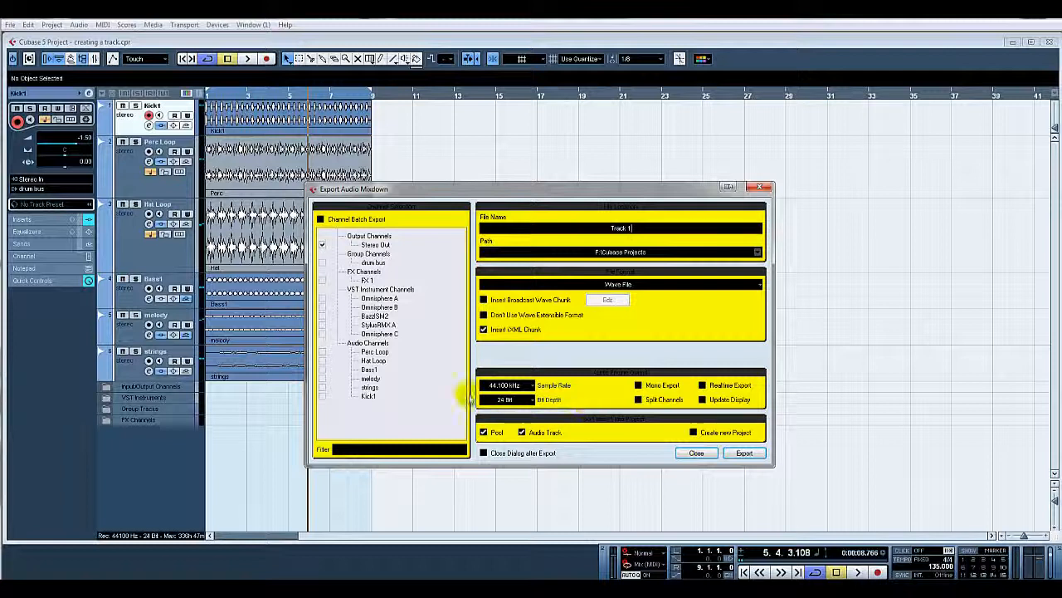
Try a 16 Bit depth for the mixdown export and return it to 24 Bit
left_click(528, 401)
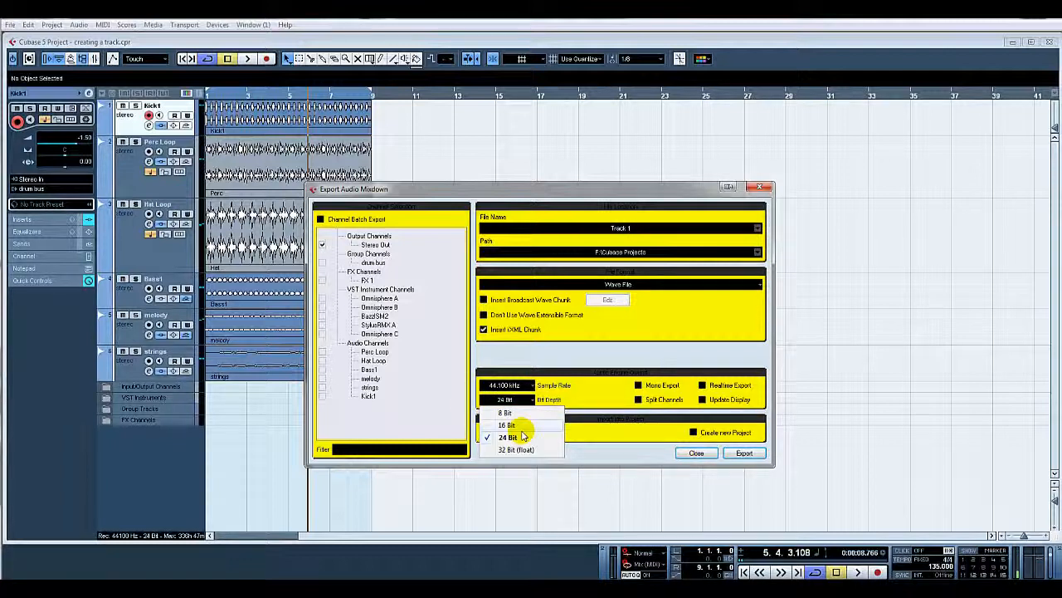
left_click(521, 425)
left_click(535, 400)
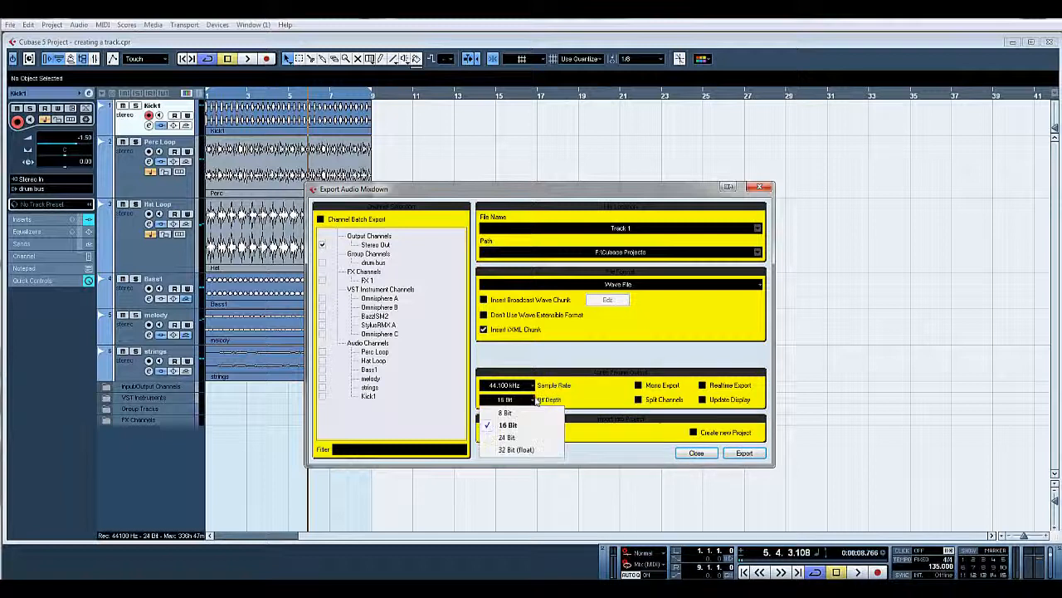
left_click(523, 437)
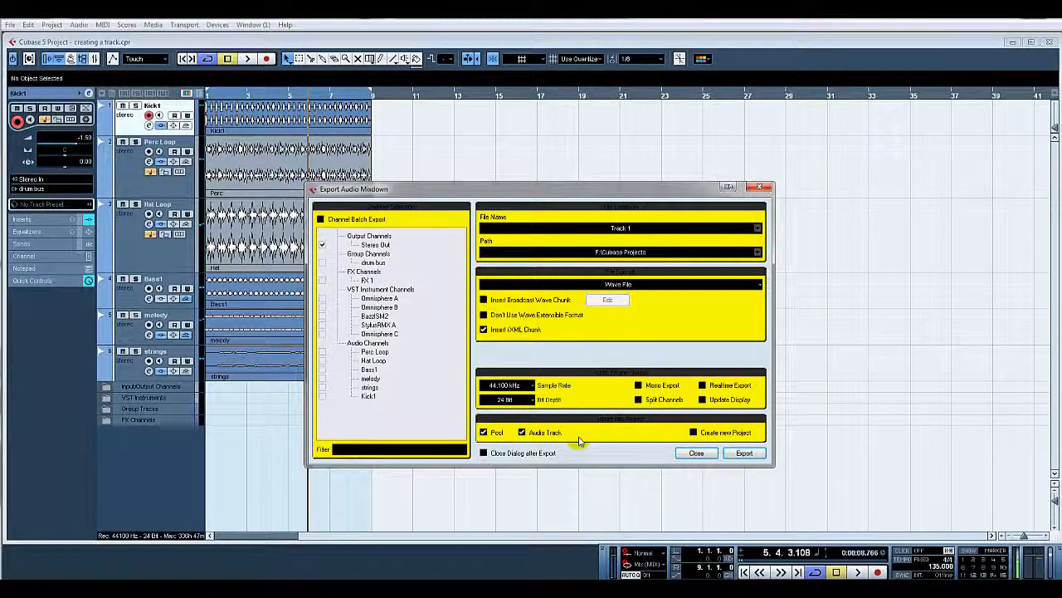
Export the mixdown as a 24 Bit, 44.100 kHz Wave File into the pool and an audio track, and close the export dialog
left_click(744, 455)
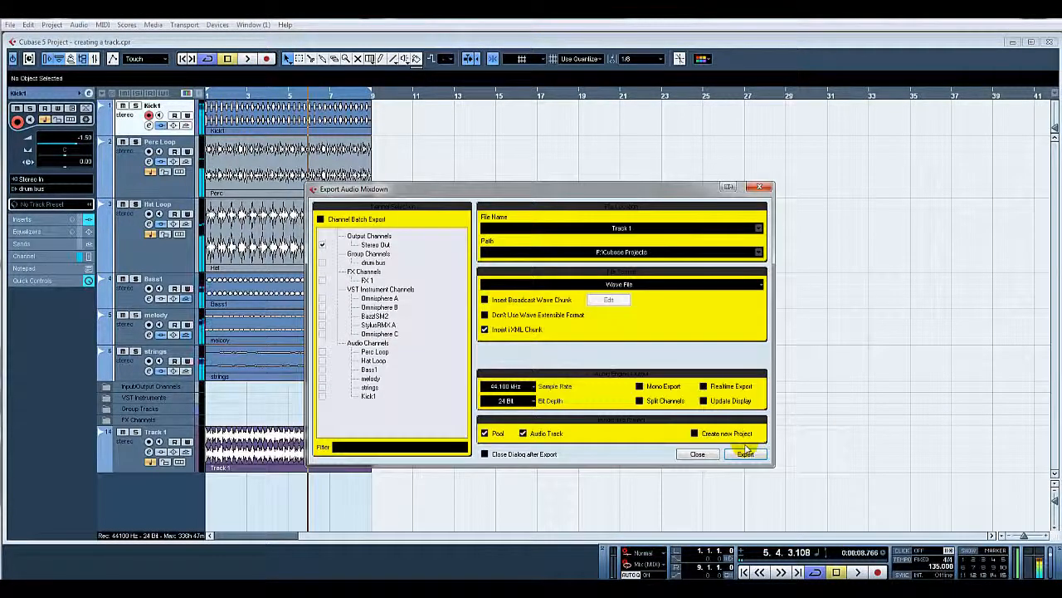
left_click(697, 455)
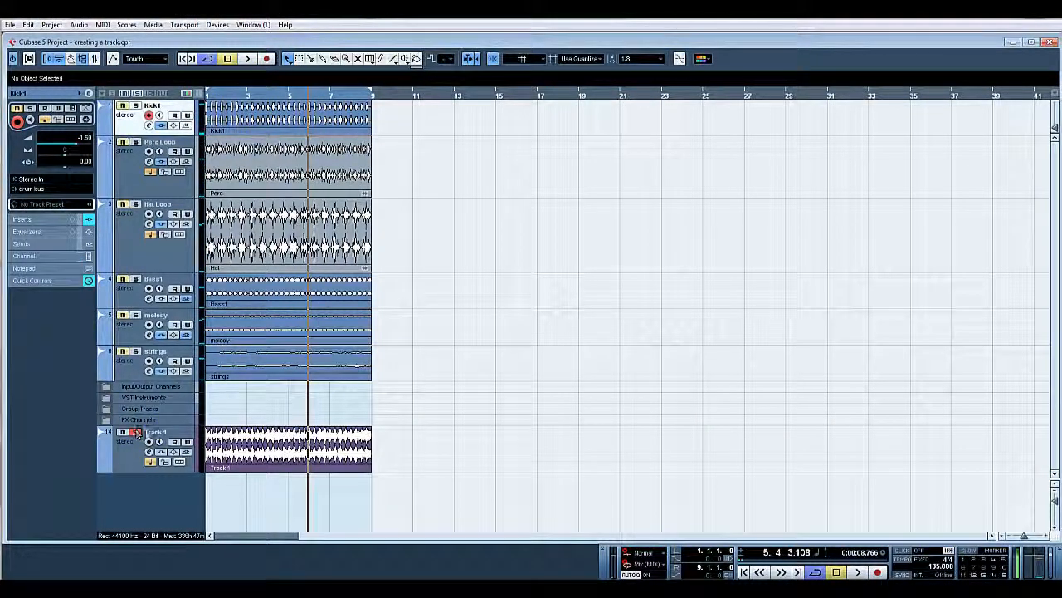
Solo the exported Track 1 and examine its waveform in the Sample Editor
double_click(326, 451)
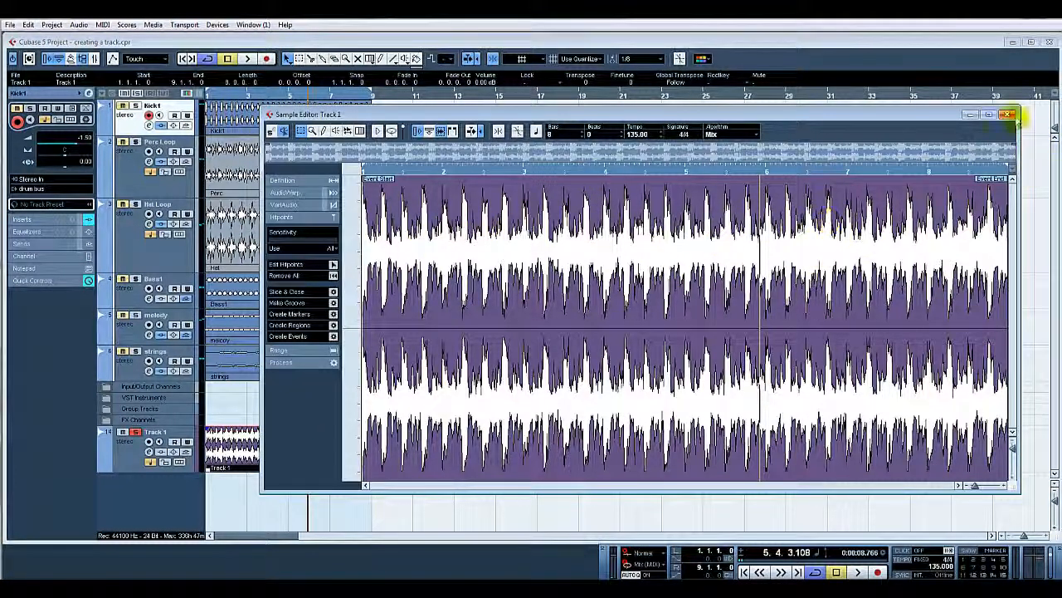
left_click(1010, 114)
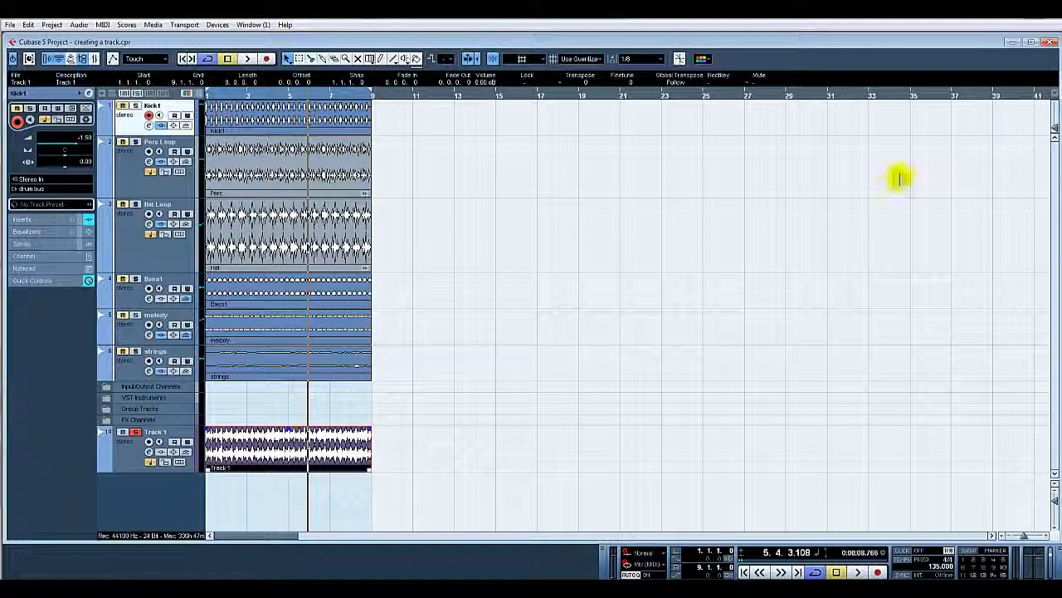
Bypass the Stereo Out inserts in the mixer, play back the soloed Track 1, and stop playback
key("F3")
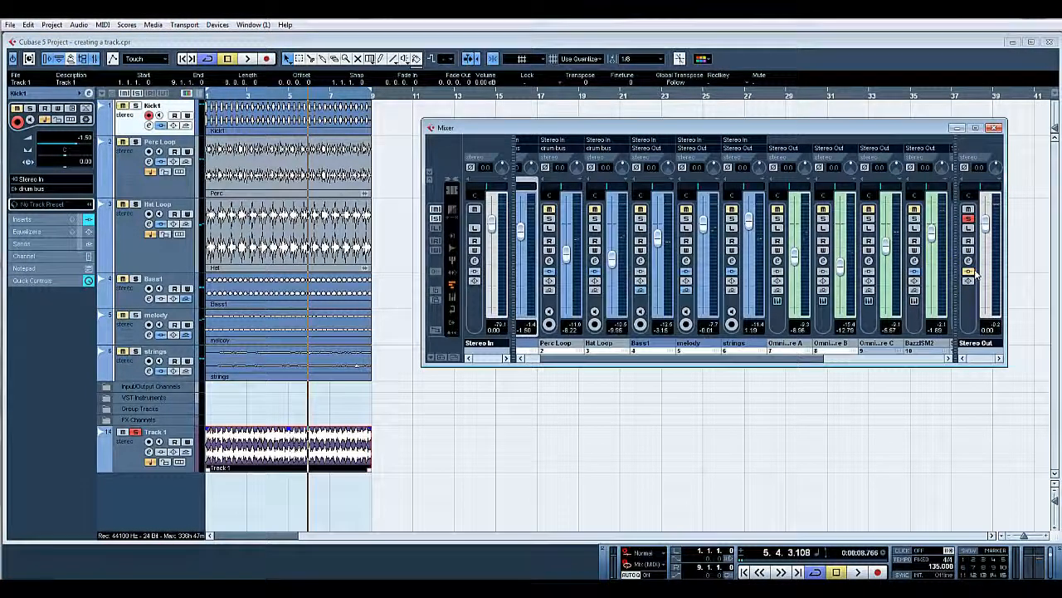
key("space")
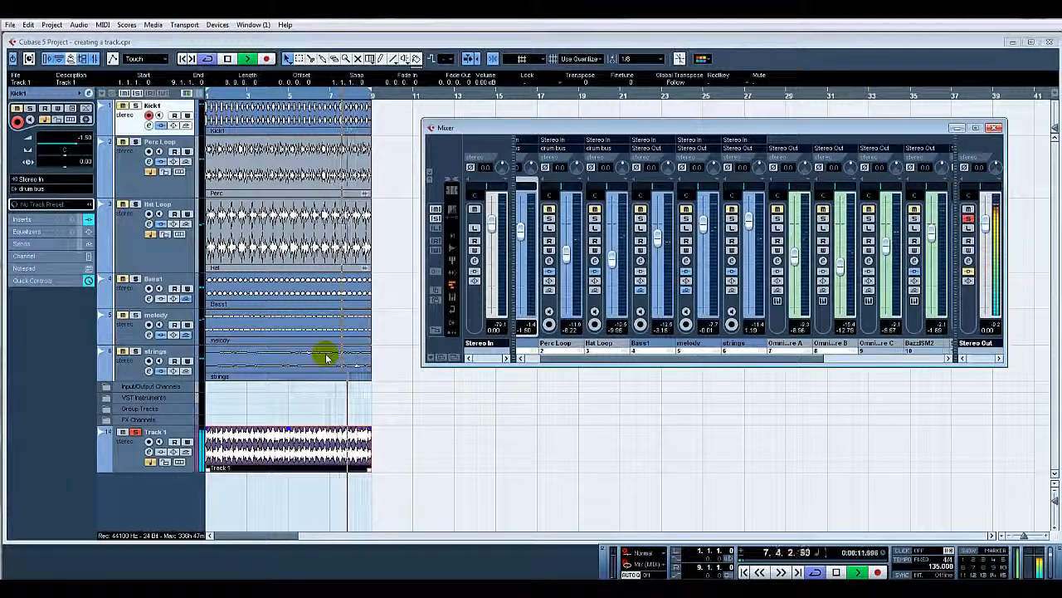
left_click(839, 571)
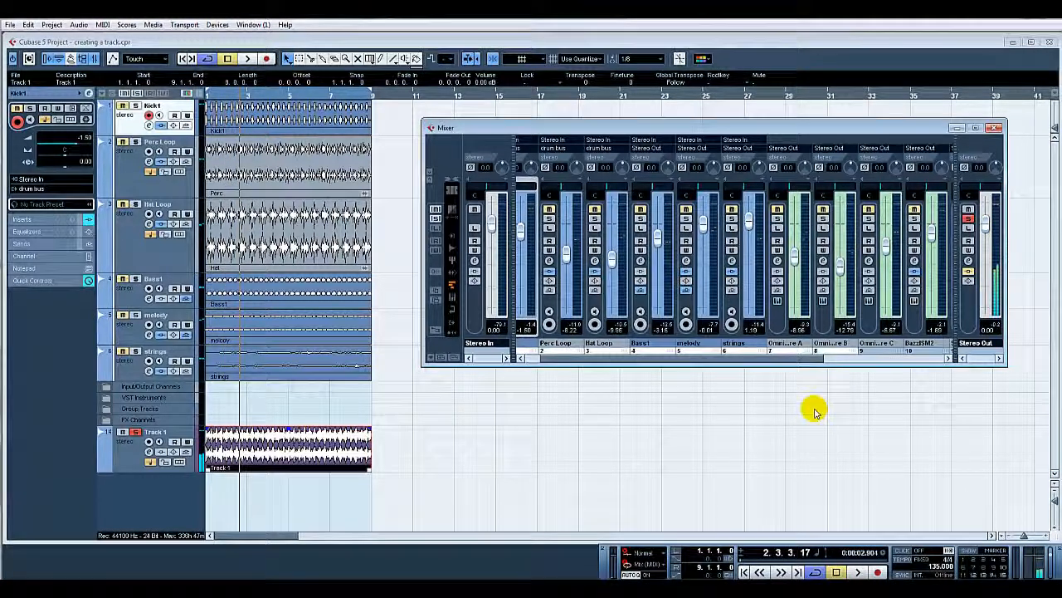